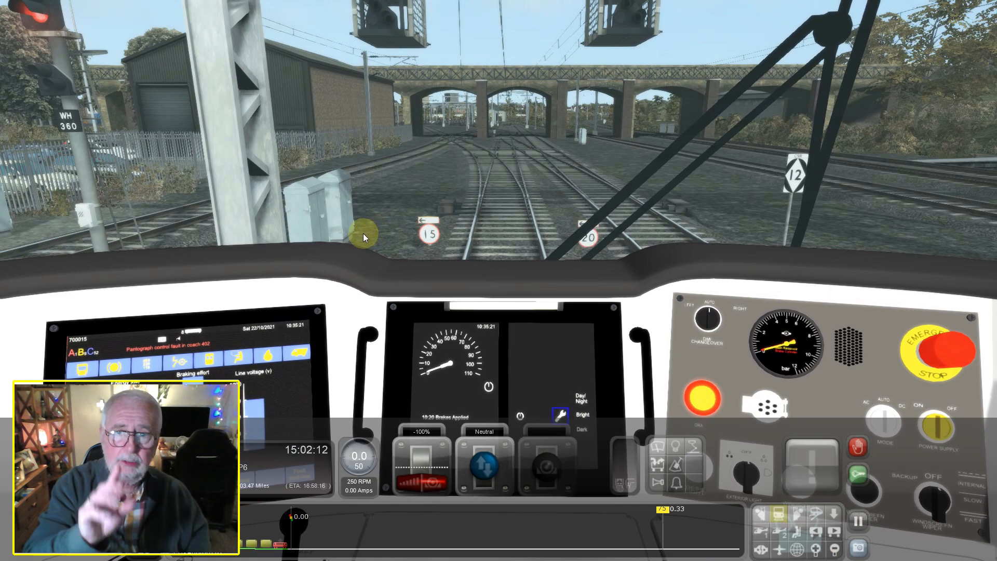
Look around the driver's cab in the train simulator, examining the ceiling, light fitting and upper walls
mouse_move(411, 230)
right_mouse_down()
mouse_move(452, 248)
mouse_move(448, 259)
mouse_move(449, 249)
mouse_move(415, 227)
right_mouse_up()
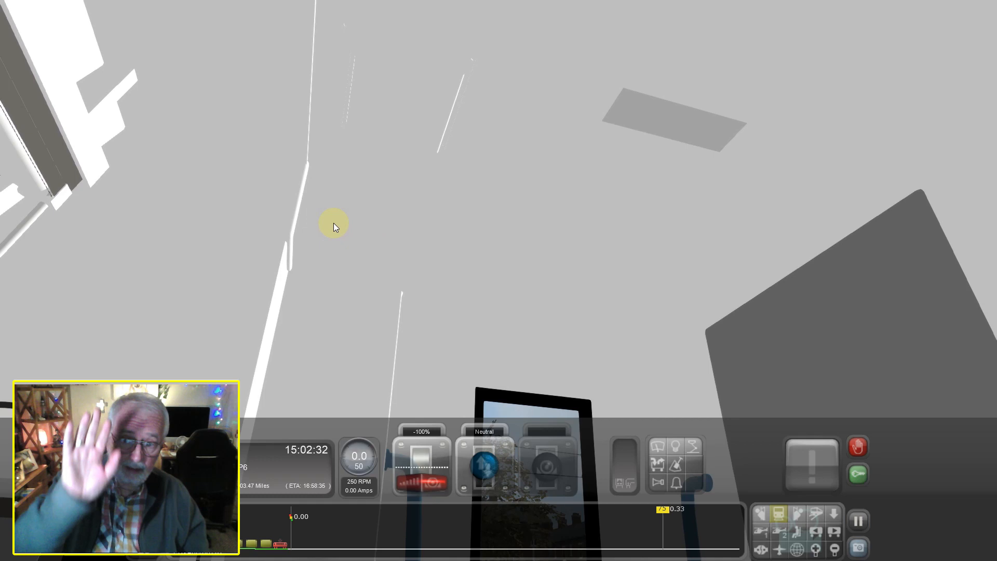
right_click_drag(524, 266, 509, 260)
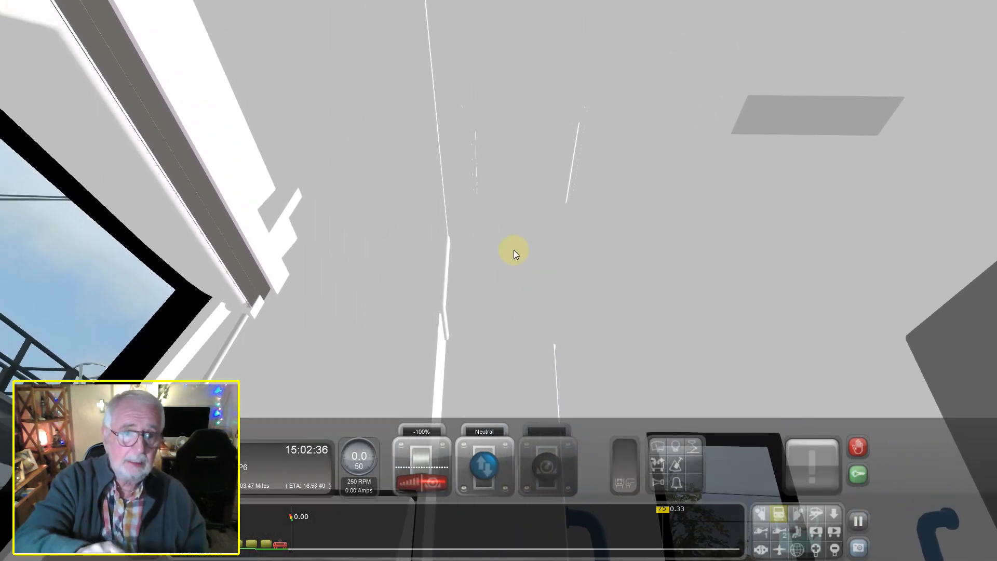
mouse_move(750, 223)
right_mouse_down()
mouse_move(740, 220)
mouse_move(754, 218)
right_mouse_up()
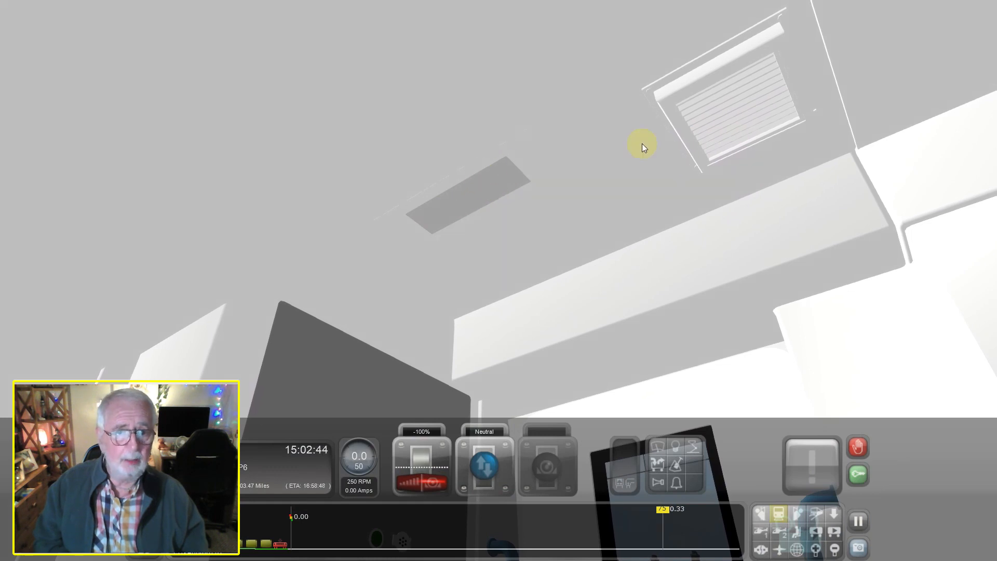
right_click_drag(722, 117, 560, 142)
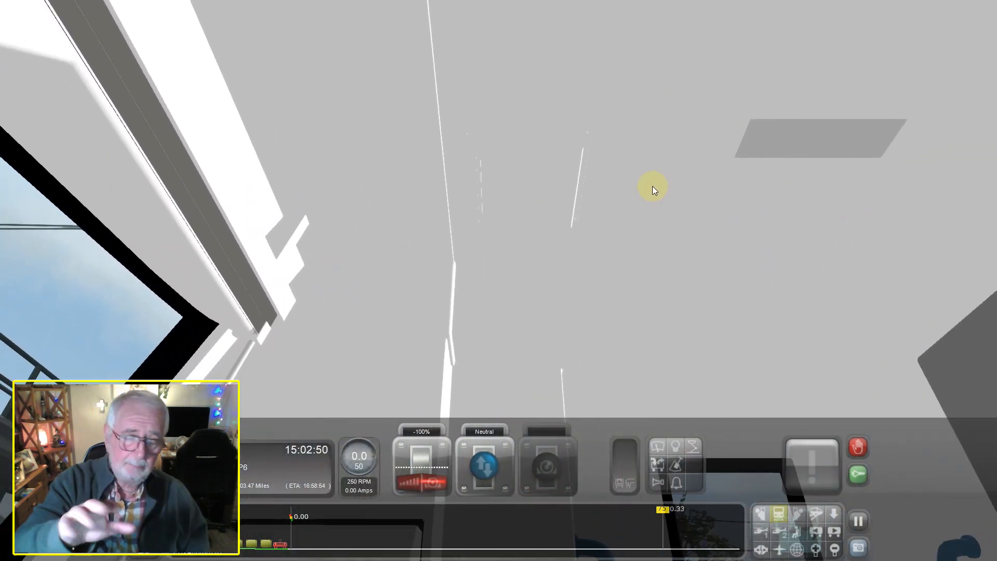
mouse_move(601, 206)
right_mouse_down()
mouse_move(631, 259)
mouse_move(638, 229)
mouse_move(598, 207)
mouse_move(634, 222)
mouse_move(591, 207)
right_mouse_up()
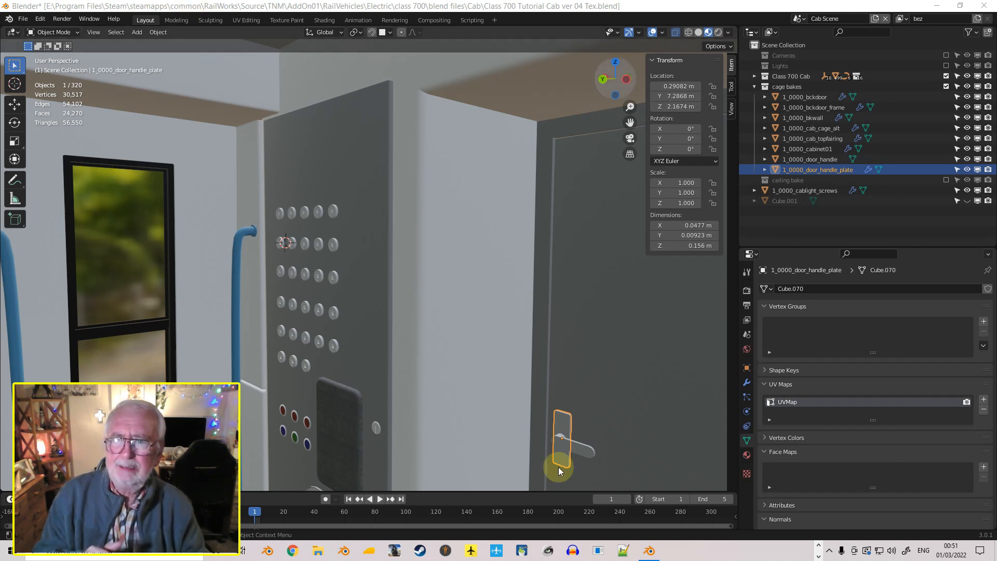
Switch to the cab model in Blender and exclude the Class 700 Cab collection, leaving the cage bakes collection in view
middle_click_drag(454, 473, 195, 154)
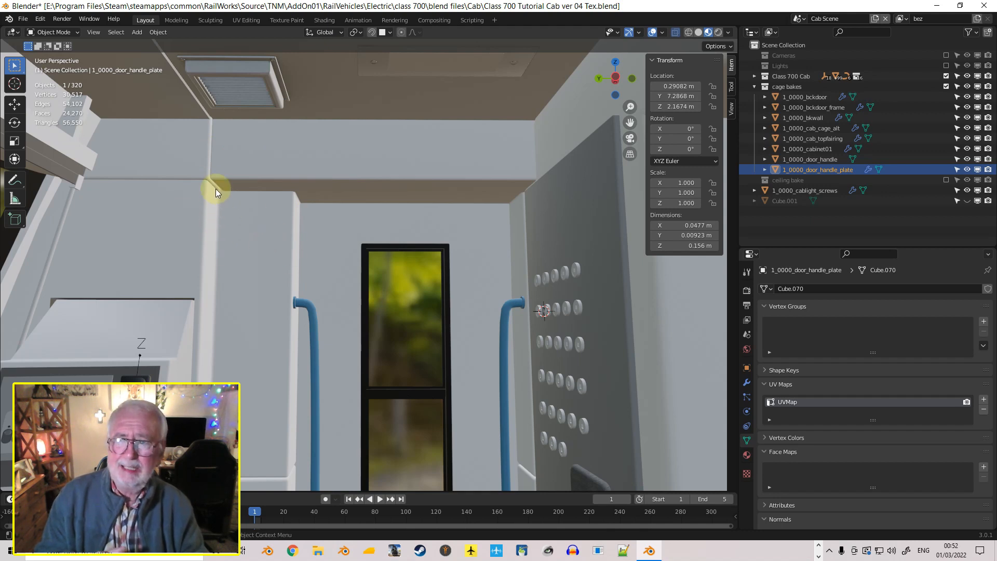
middle_click_drag(542, 260, 606, 282)
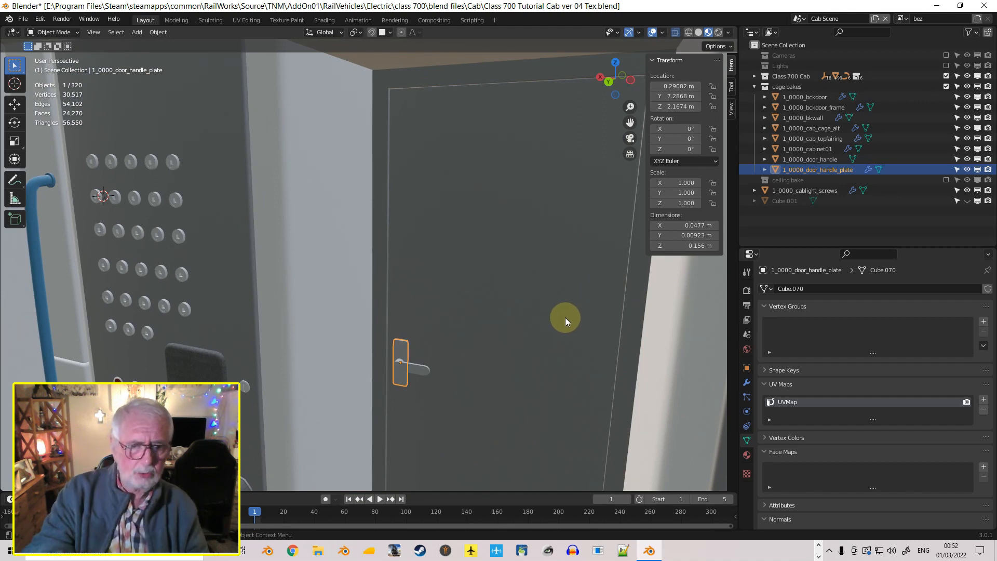
middle_click_drag(562, 317, 303, 311)
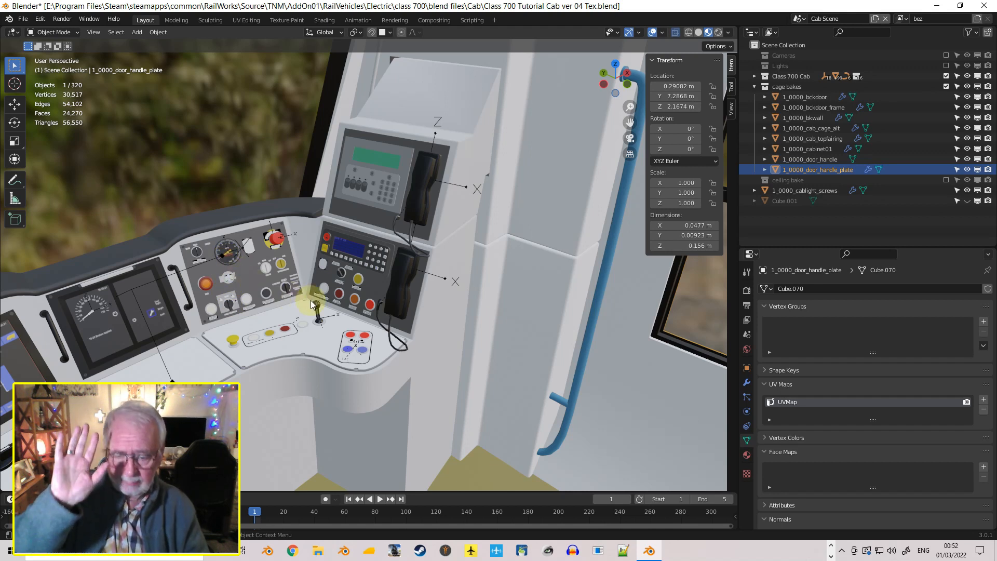
middle_click_drag(454, 326, 519, 304)
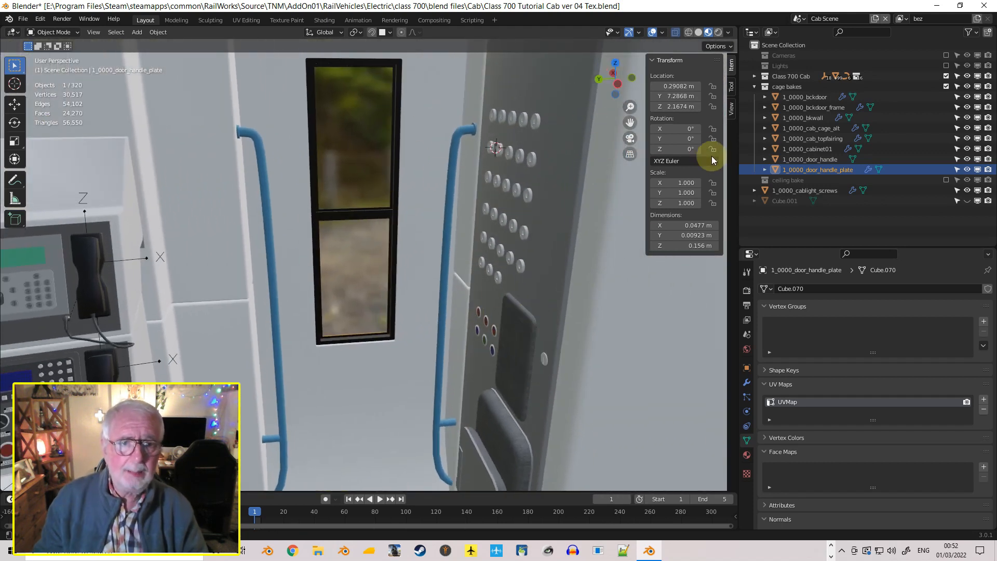
left_click(946, 76)
scroll(421, 174, "down", 4)
scroll(420, 172, "down", 5)
middle_click_drag(421, 172, 453, 219)
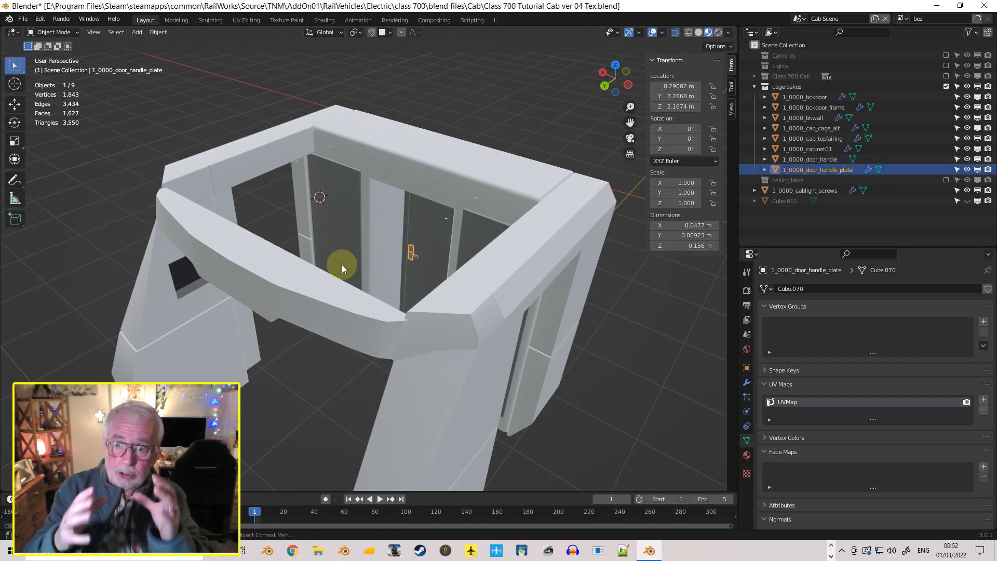
Add a second UV map to the door handle plate and name it bake
middle_click_drag(335, 242, 315, 249)
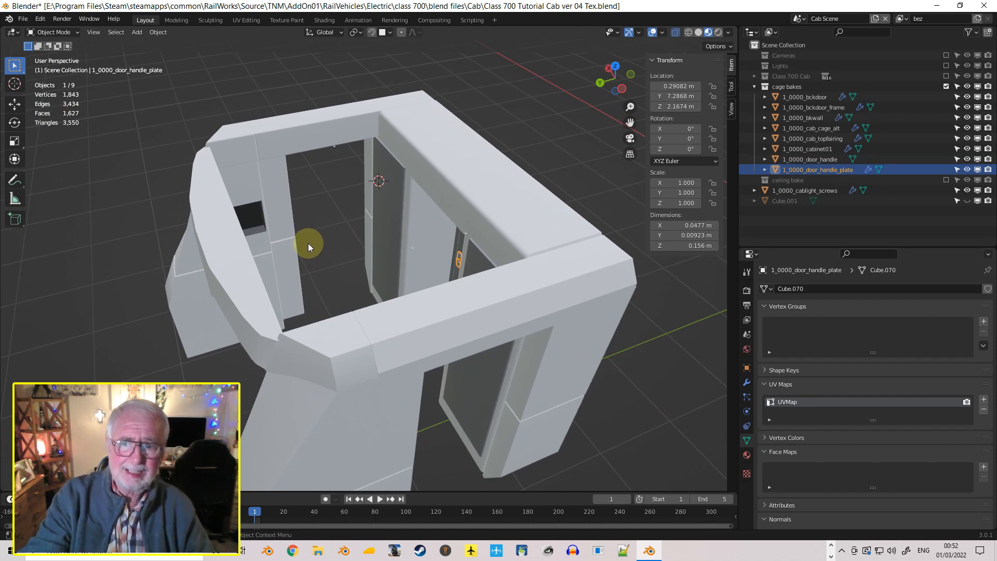
mouse_move(307, 244)
middle_mouse_down()
mouse_move(306, 233)
mouse_move(326, 238)
middle_mouse_up()
scroll(326, 238, "down", 1)
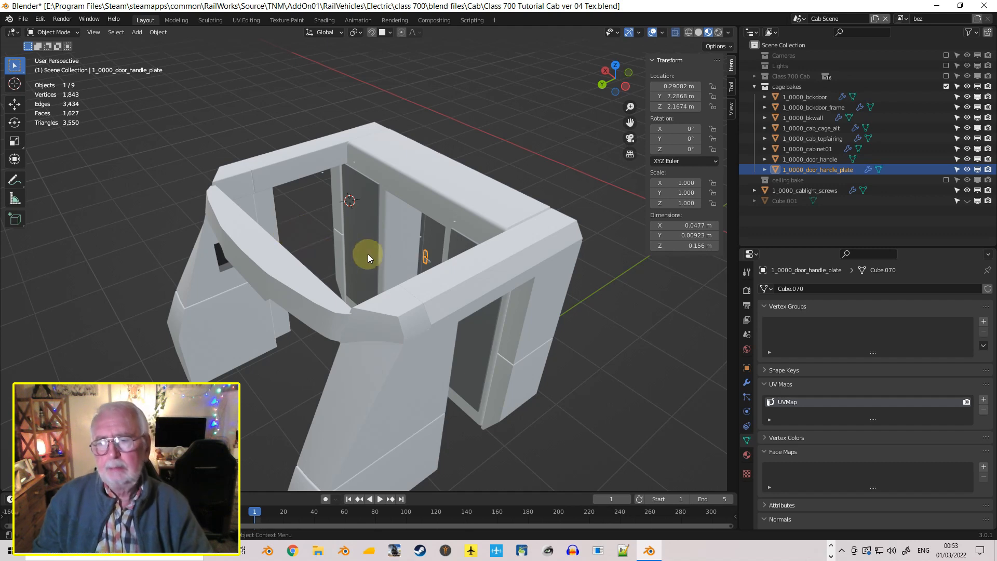
middle_click_drag(381, 249, 375, 238)
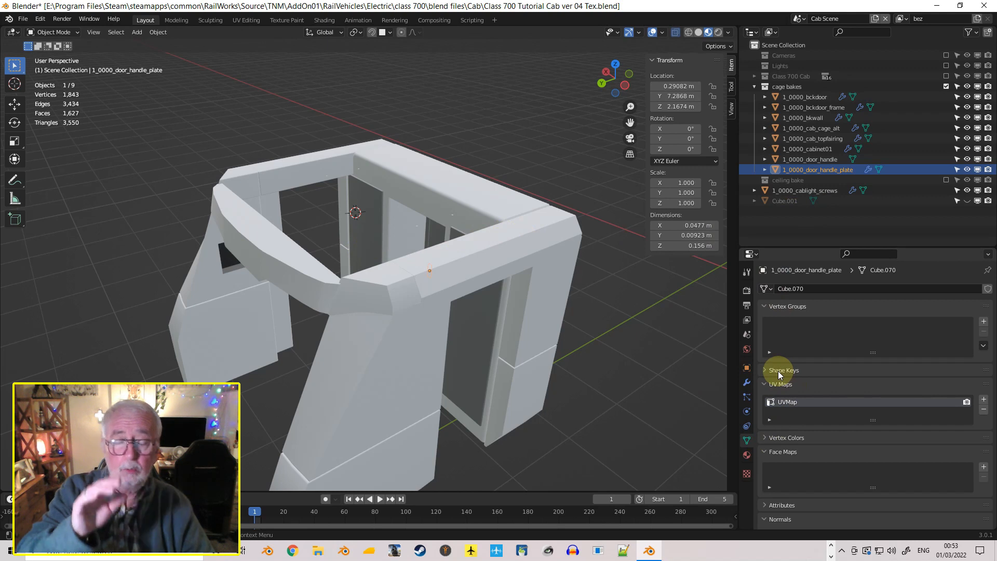
left_click(982, 399)
double_click(786, 412)
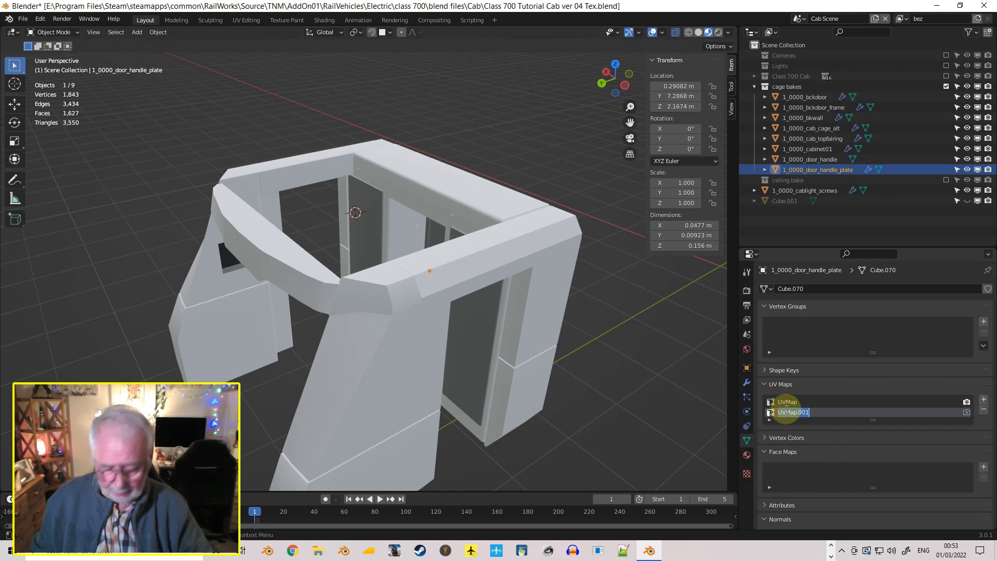
type("bake")
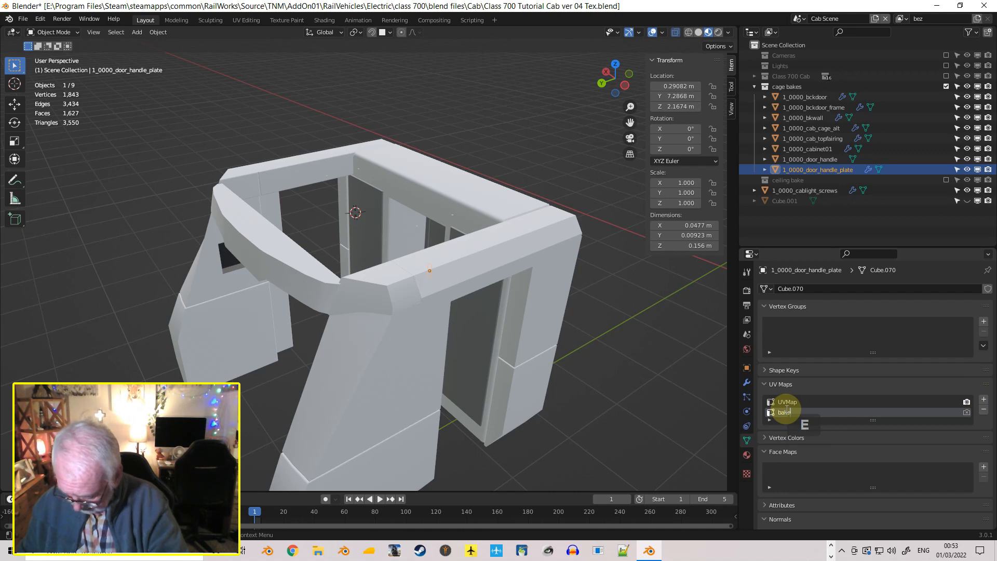
key("Return")
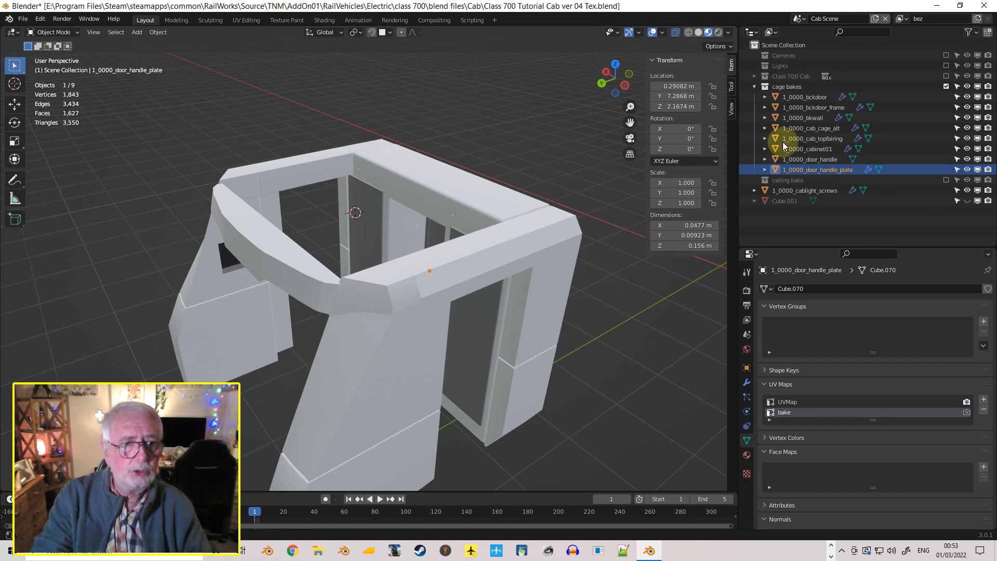
Check the collections that the door handle plate and the back door belong to, and display the back door's UV maps
mouse_move(414, 229)
middle_mouse_down()
mouse_move(472, 202)
mouse_move(429, 222)
middle_mouse_up()
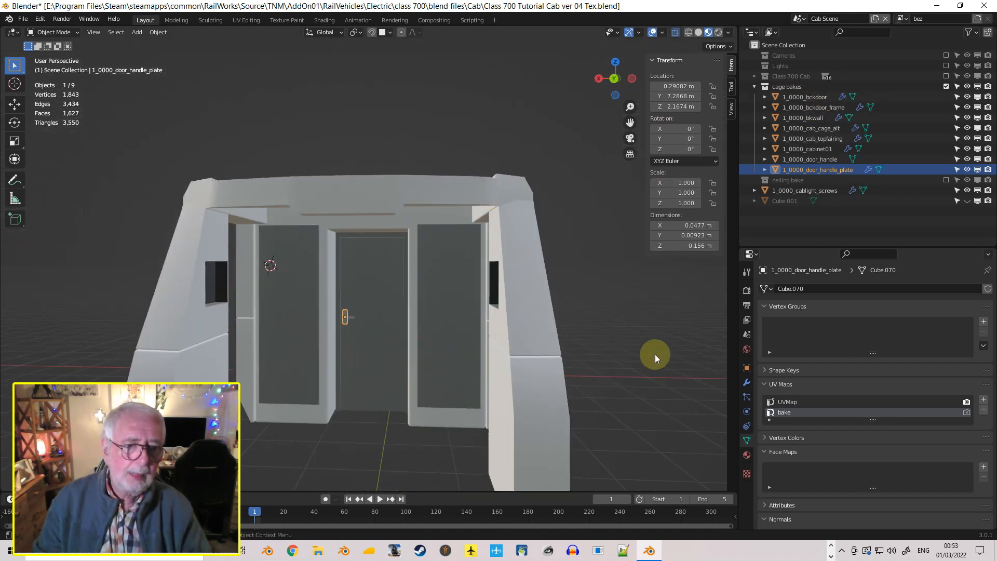
left_click(747, 368)
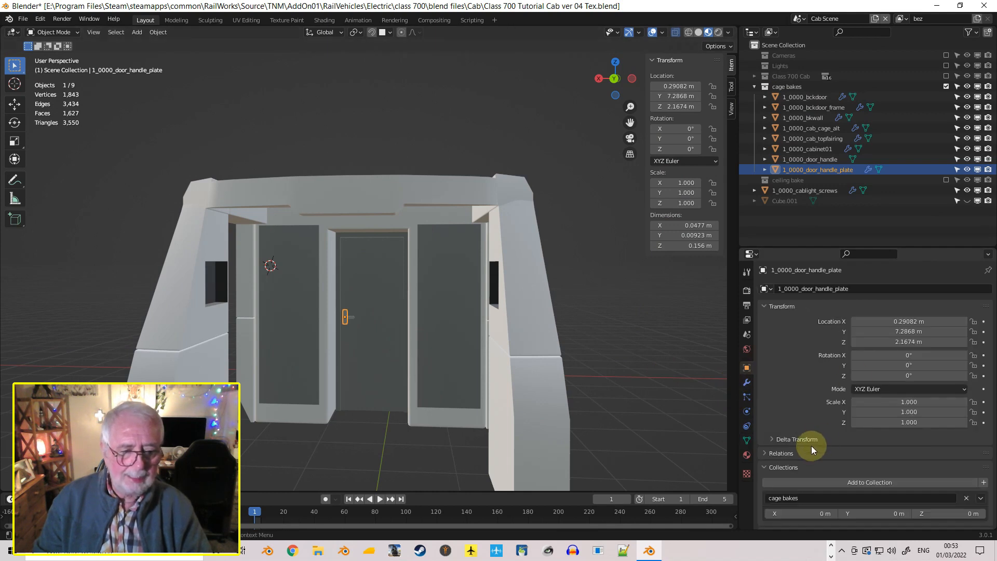
scroll(811, 444, "down", 5)
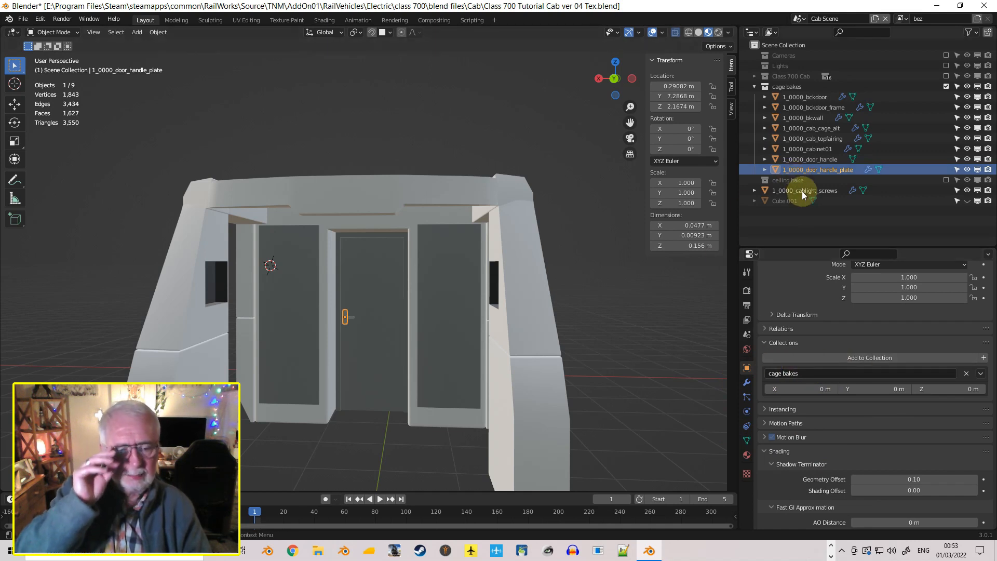
left_click(806, 97)
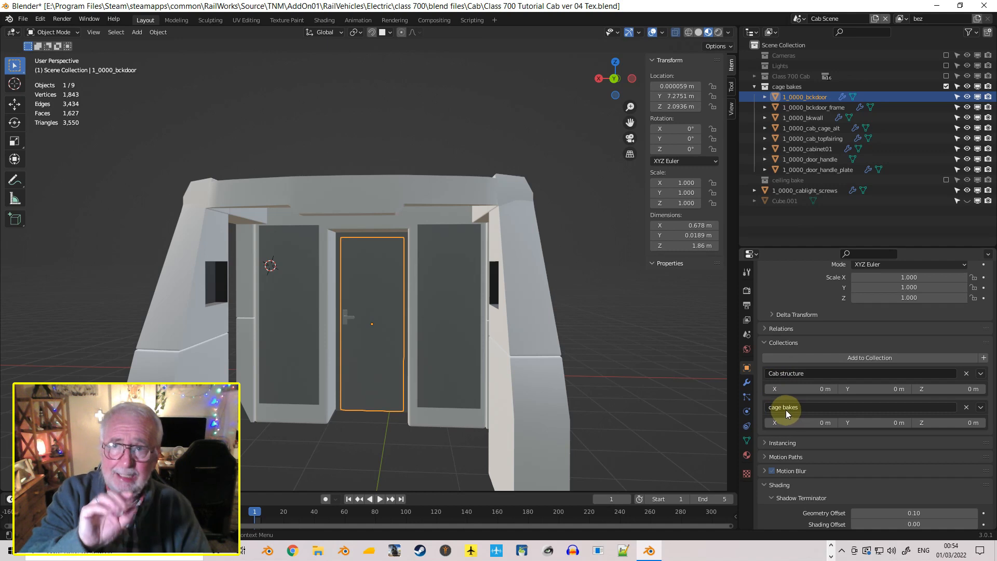
middle_click_drag(499, 261, 449, 296)
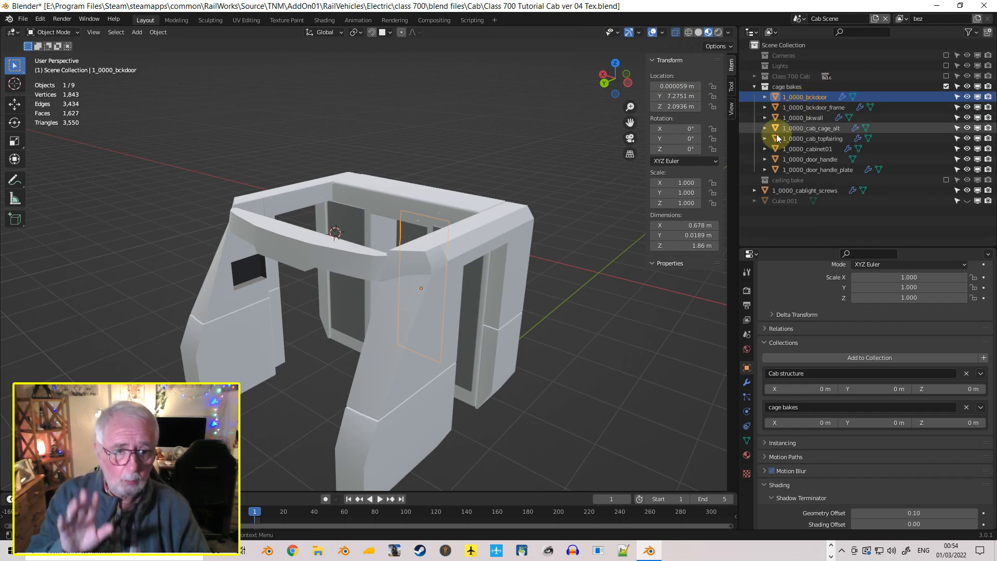
left_click(747, 440)
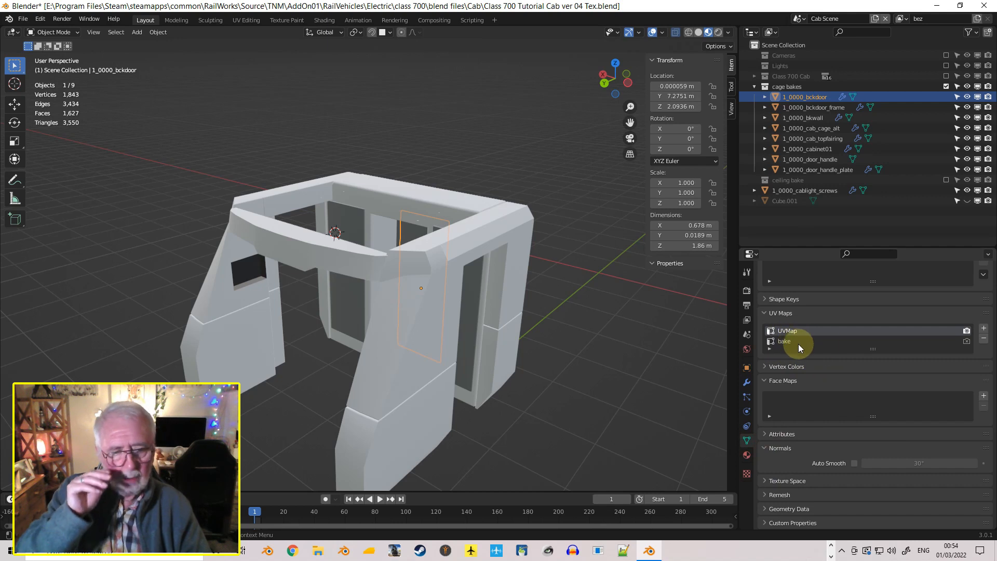
Try bake as the back door's active and render UV map, and switch both back to UVMap
left_click(966, 341)
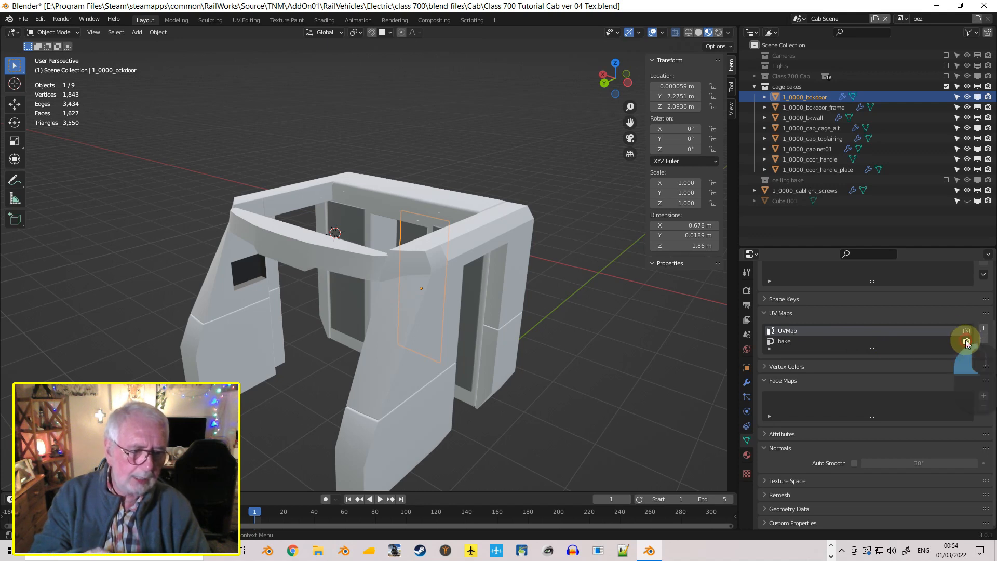
left_click(816, 341)
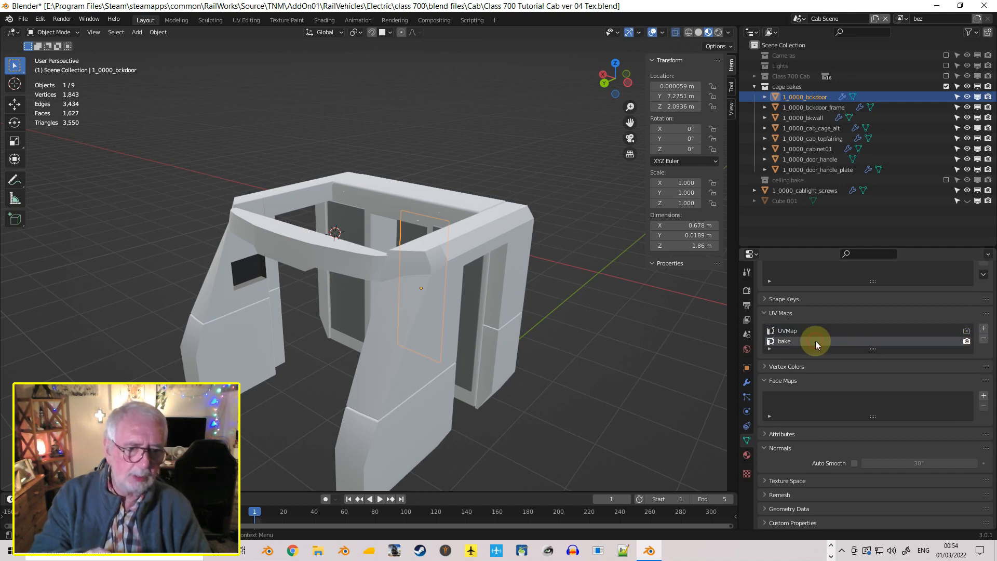
left_click(966, 330)
left_click(853, 330)
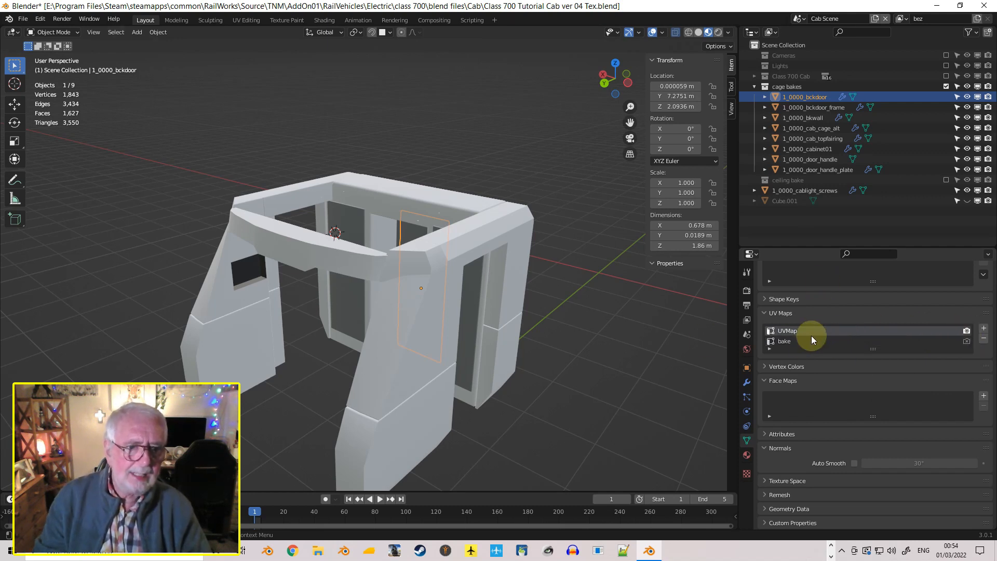
Make bake the active UV map on the back door frame, the back wall and the cab cage
left_click(817, 108)
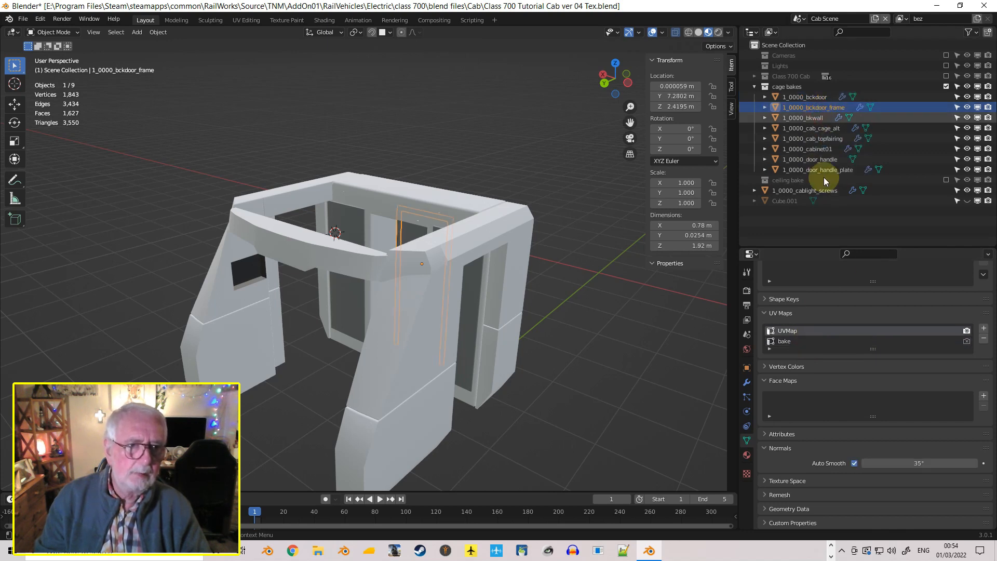
left_click(812, 342)
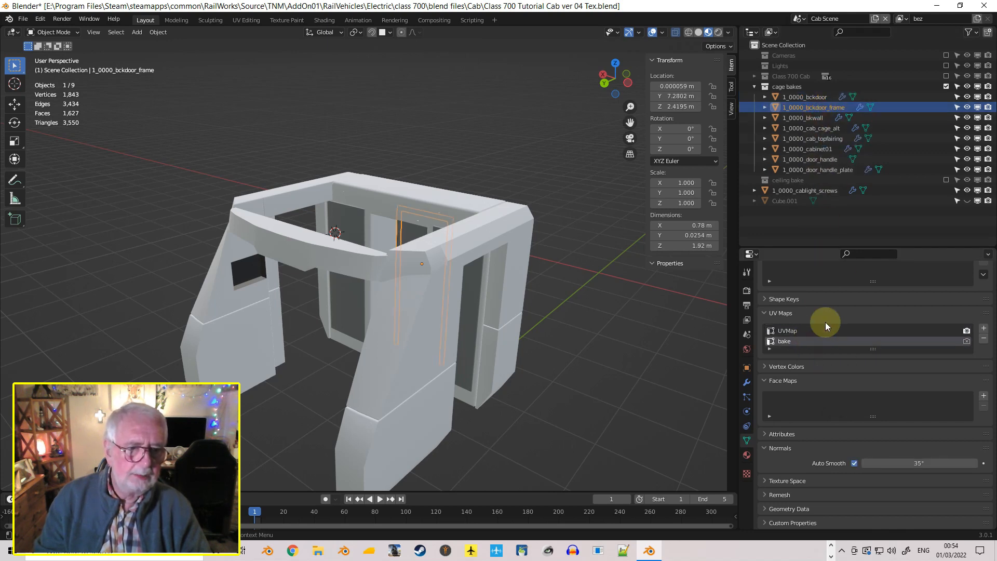
left_click(818, 120)
left_click(791, 343)
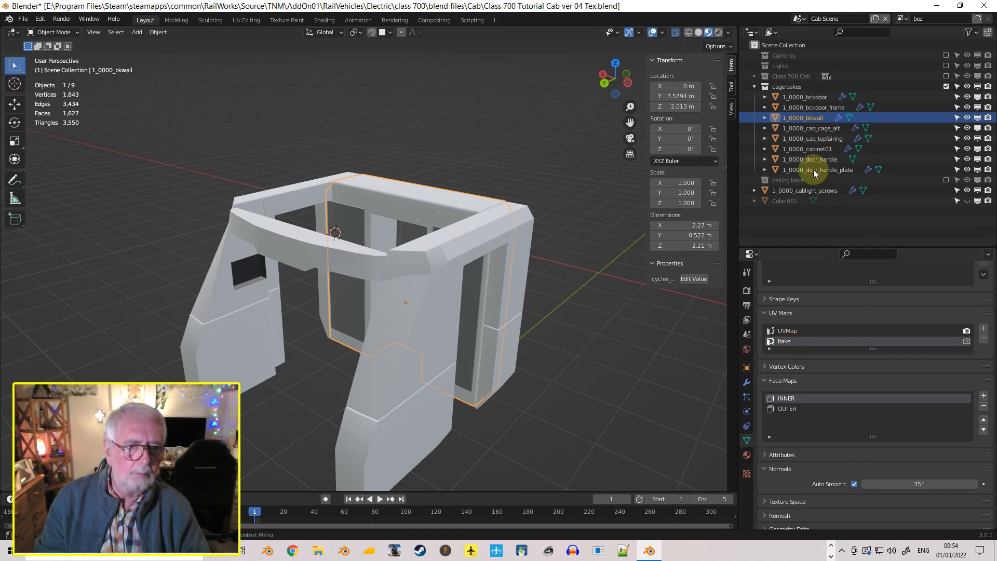
left_click(821, 129)
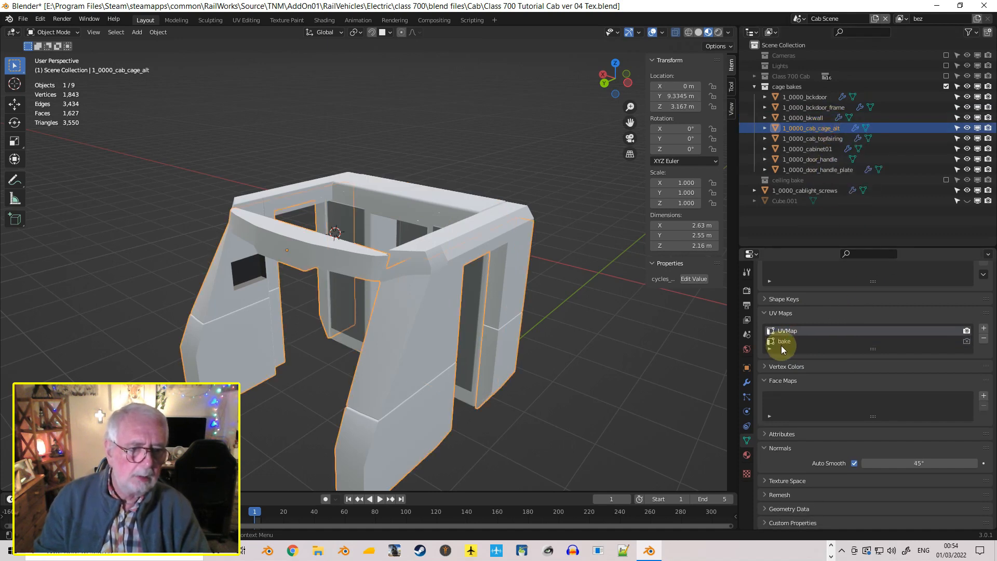
left_click(781, 342)
Make bake the active UV map on cabinet01 and the door handle, checking the top fairing and handle plate as well
left_click(821, 139)
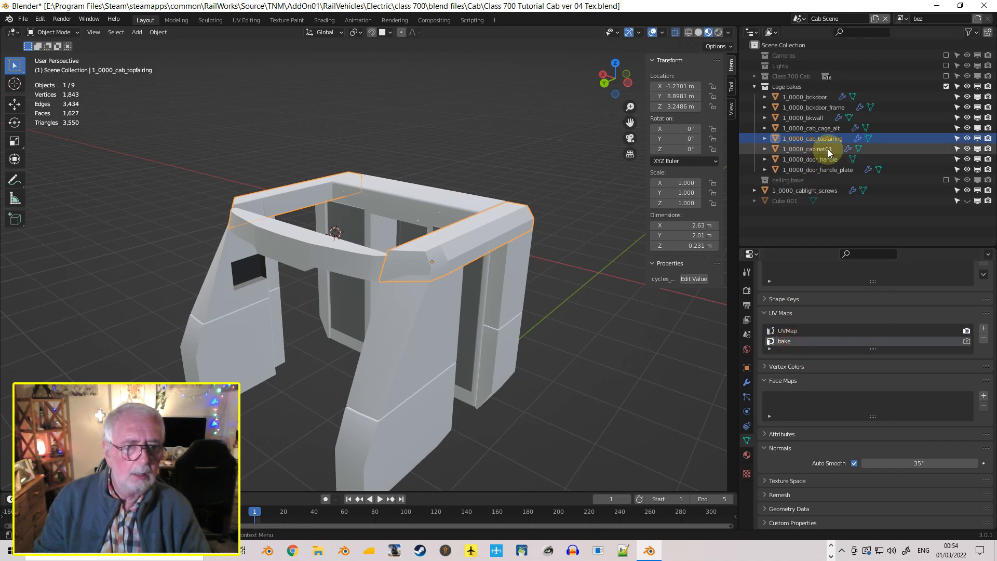
left_click(823, 149)
left_click(793, 341)
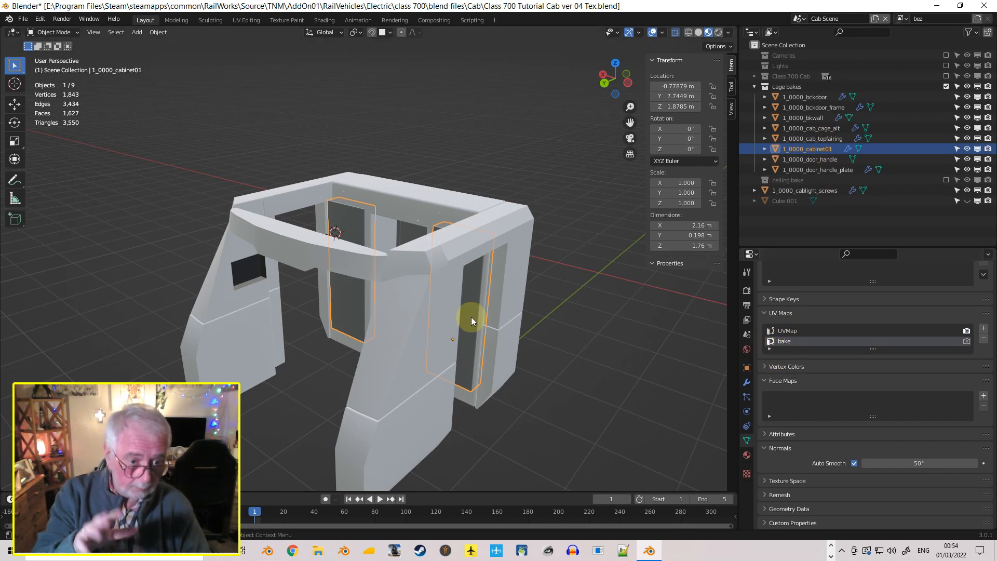
left_click(815, 161)
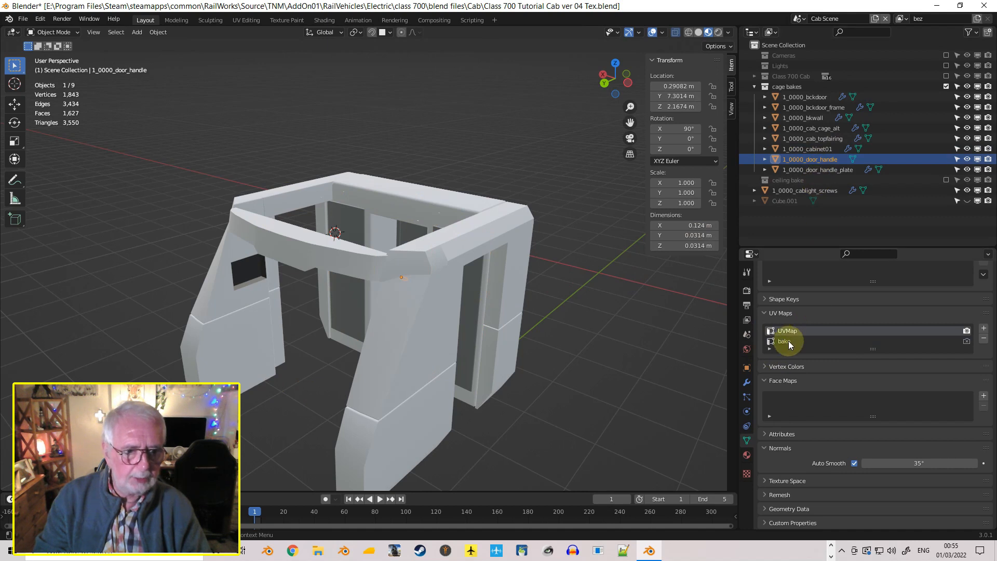
left_click(788, 340)
left_click(828, 169)
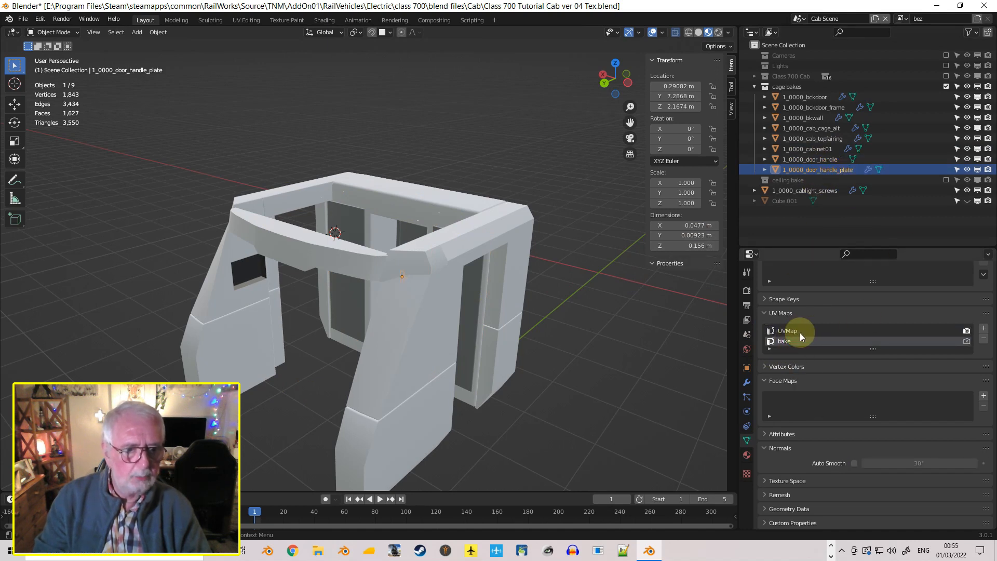
left_click(828, 159)
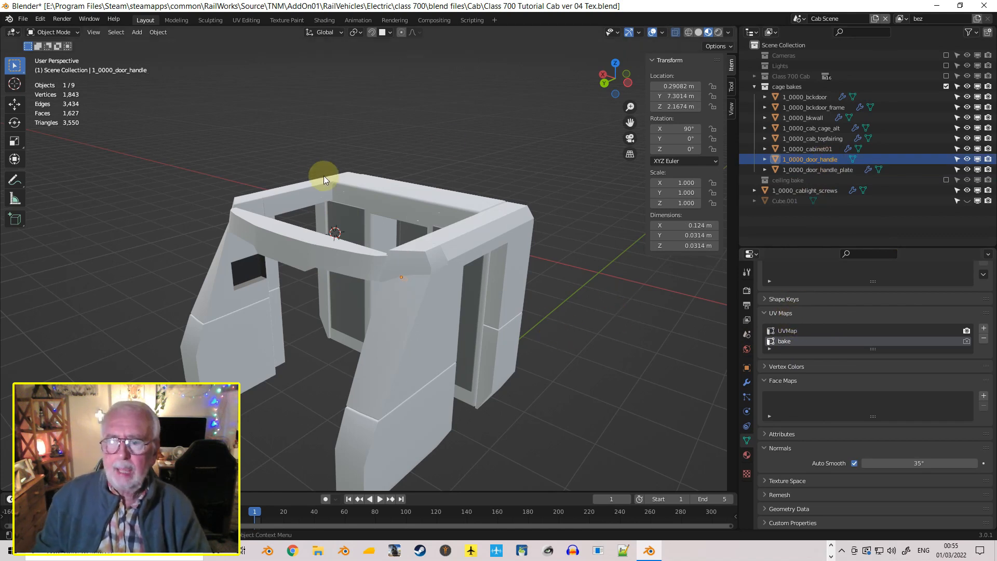
middle_click_drag(341, 232, 457, 264)
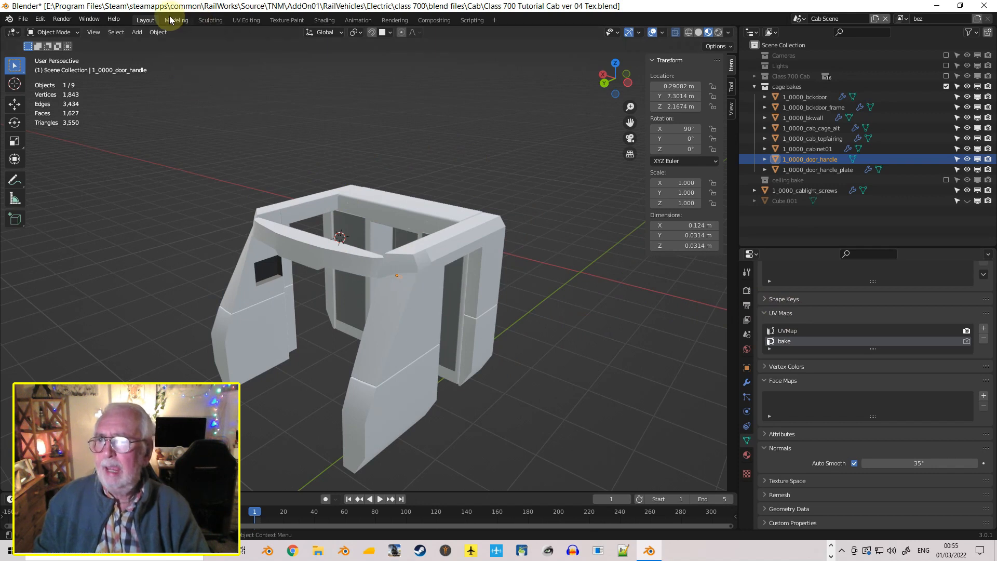
Switch to the UV Editing workspace and bring the whole cage_bake.png image into view
left_click(243, 20)
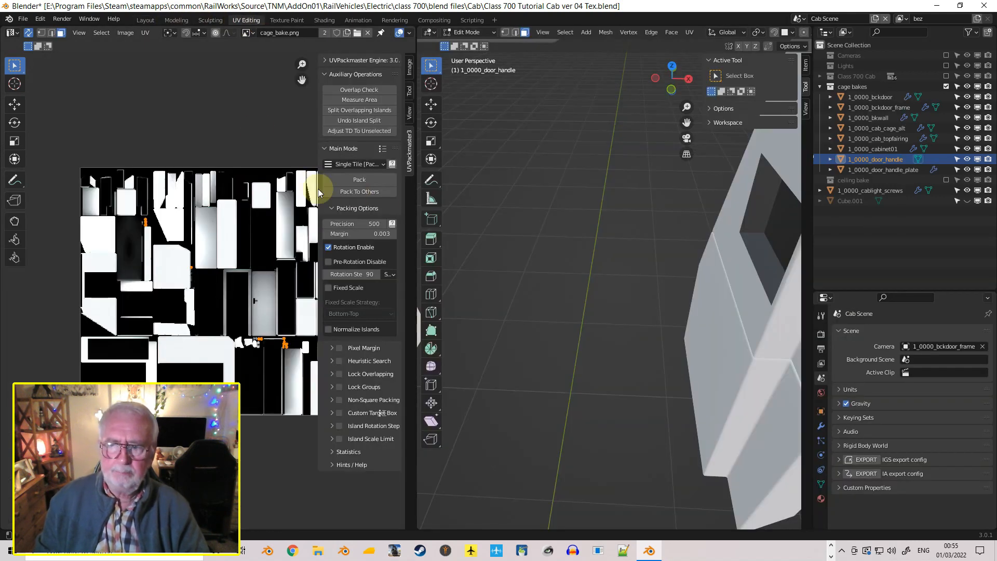
scroll(205, 190, "down", 6)
scroll(203, 223, "up", 3)
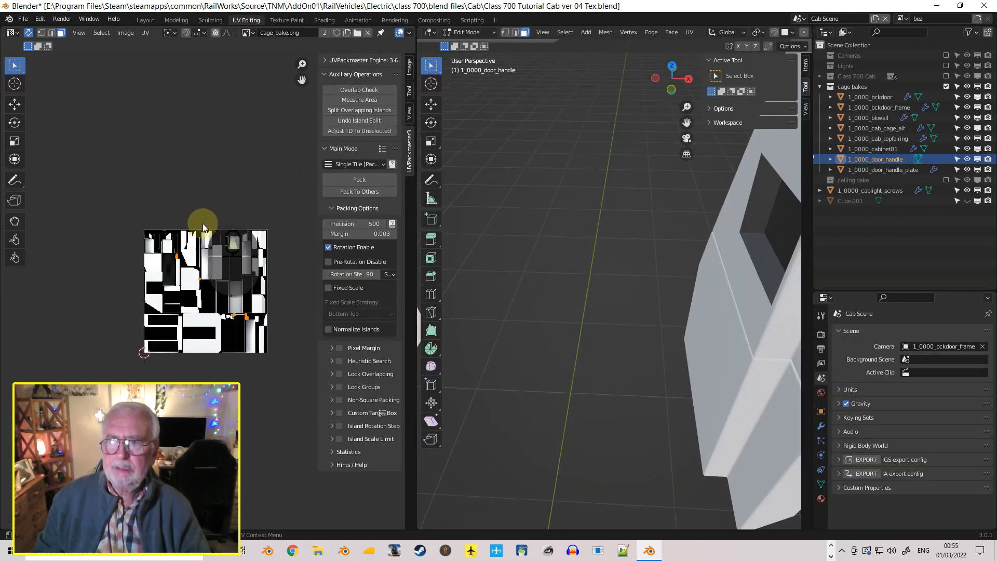
scroll(202, 223, "down", 2)
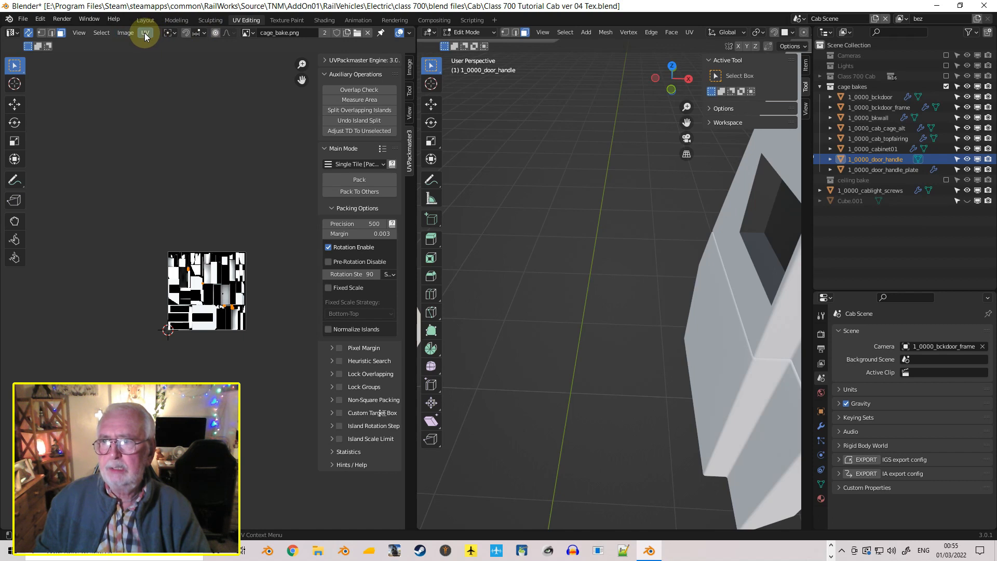
left_click(127, 33)
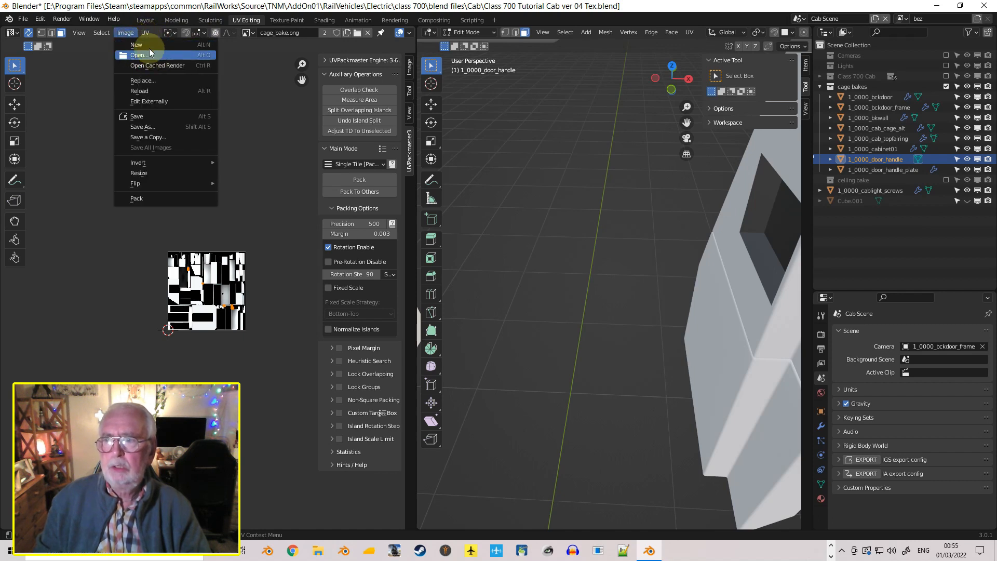
left_click(148, 44)
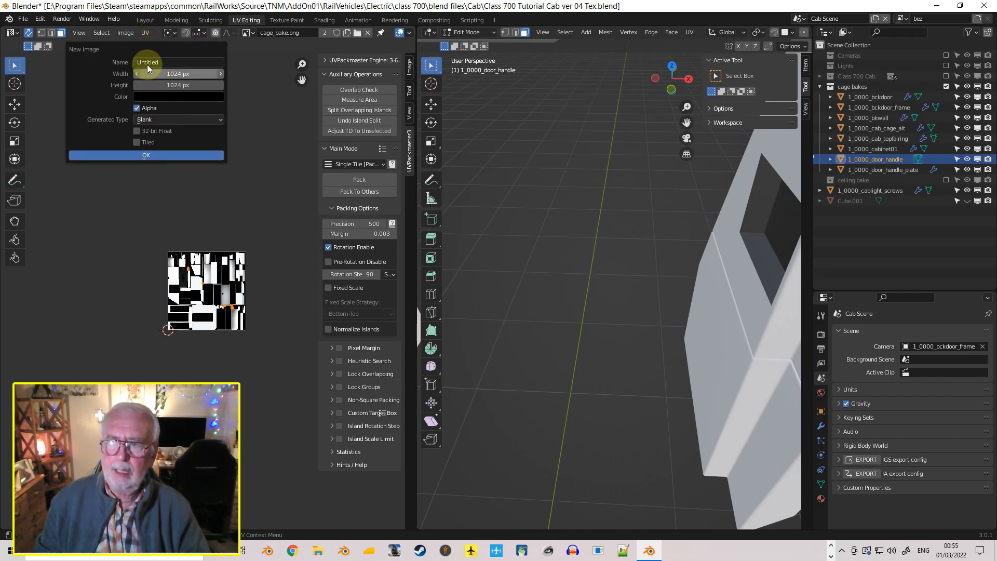
left_click(197, 62)
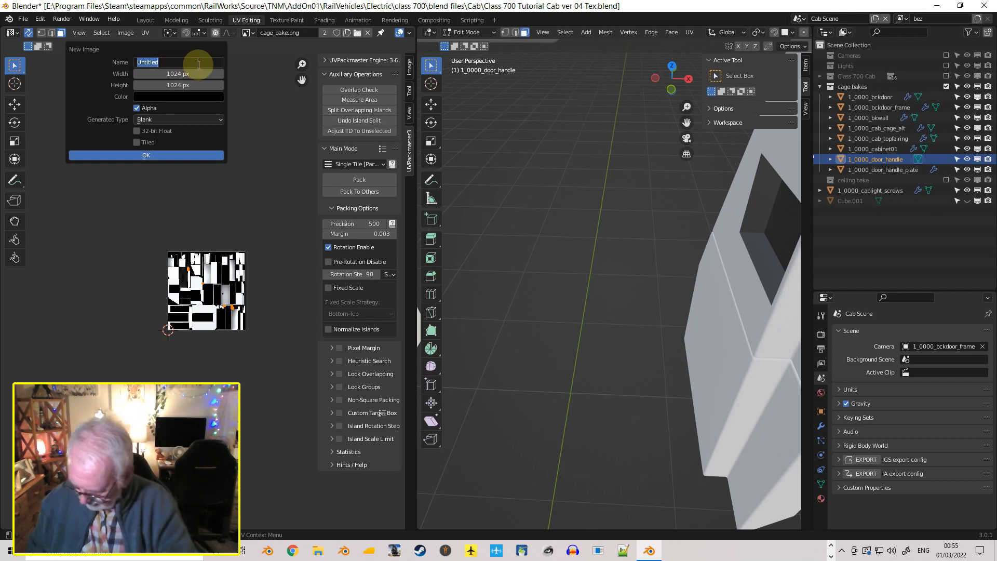
type("cage_b")
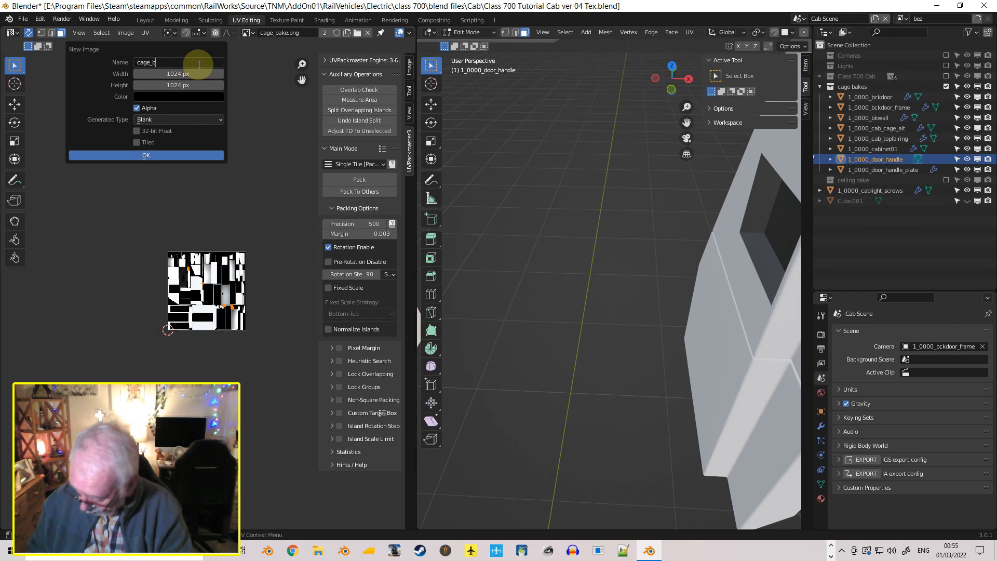
type("ake")
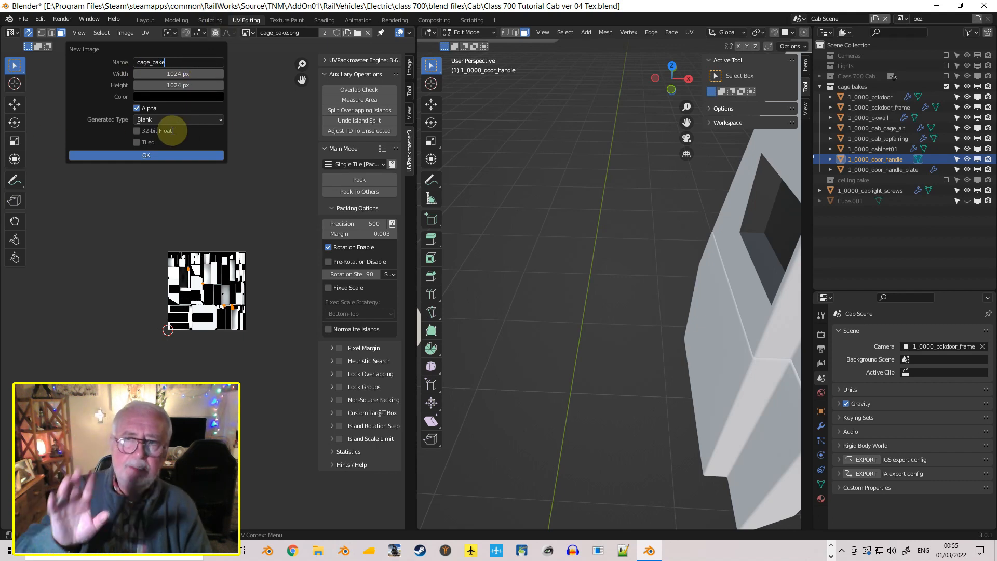
left_click(137, 108)
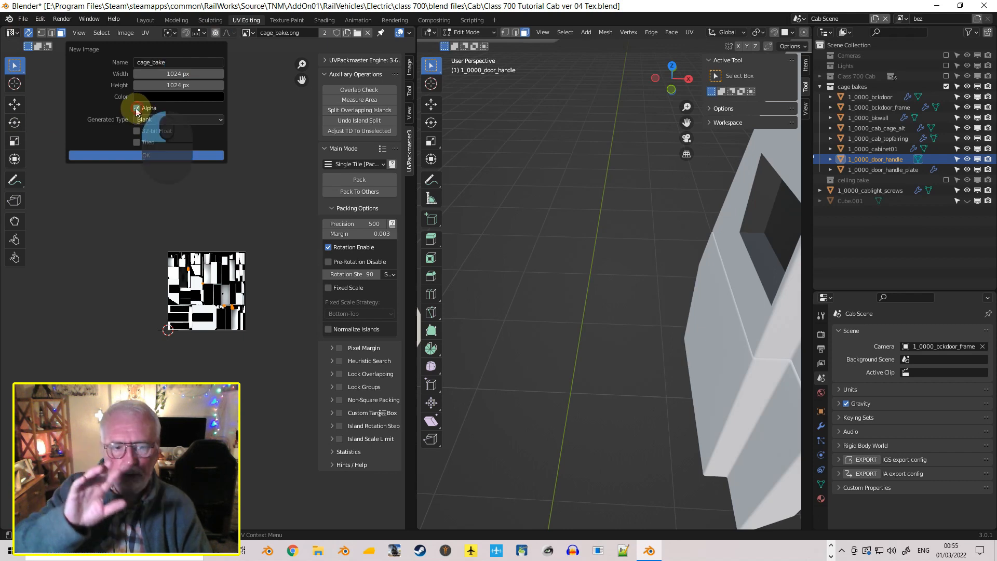
left_click(136, 107)
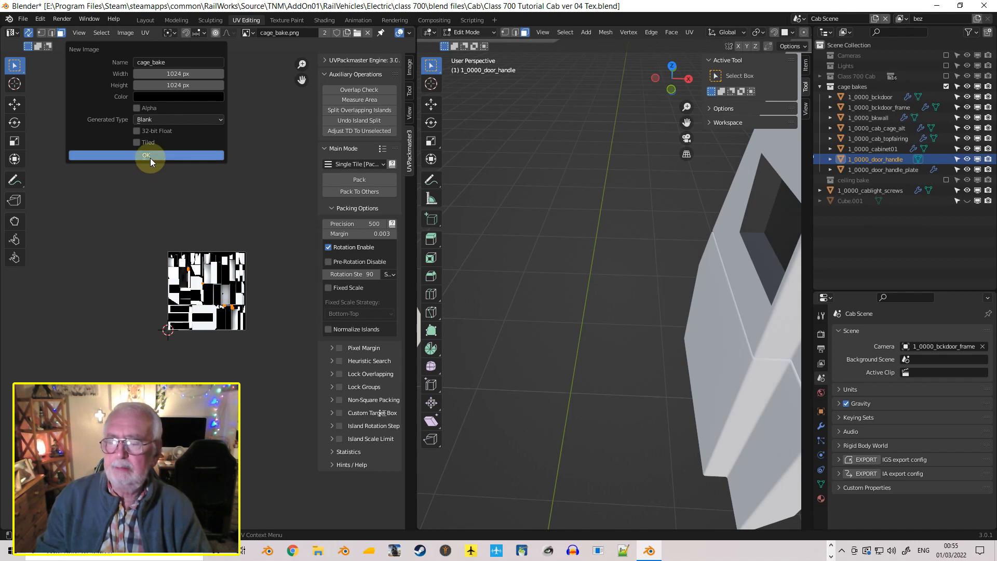
left_click(262, 154)
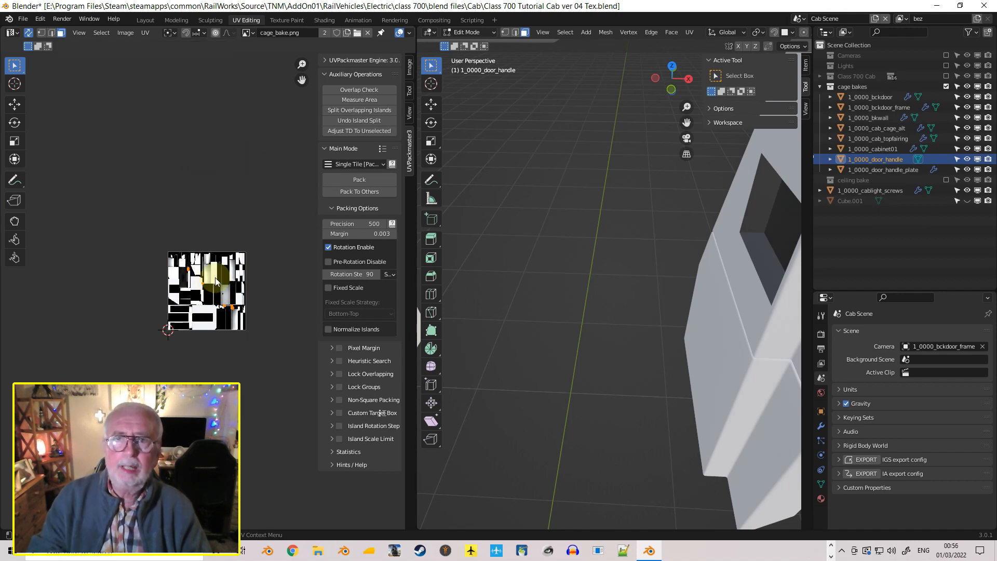
Select all objects in the cage bakes collection, from the back door to the door handle plate, and put them in Edit Mode together
scroll(217, 281, "up", 5)
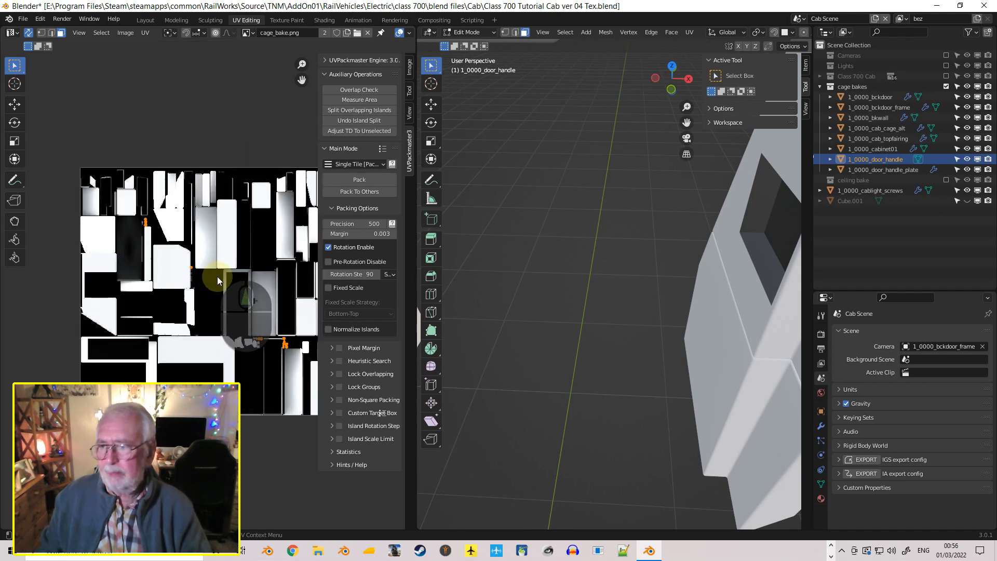
middle_click_drag(217, 276, 182, 223, "shift")
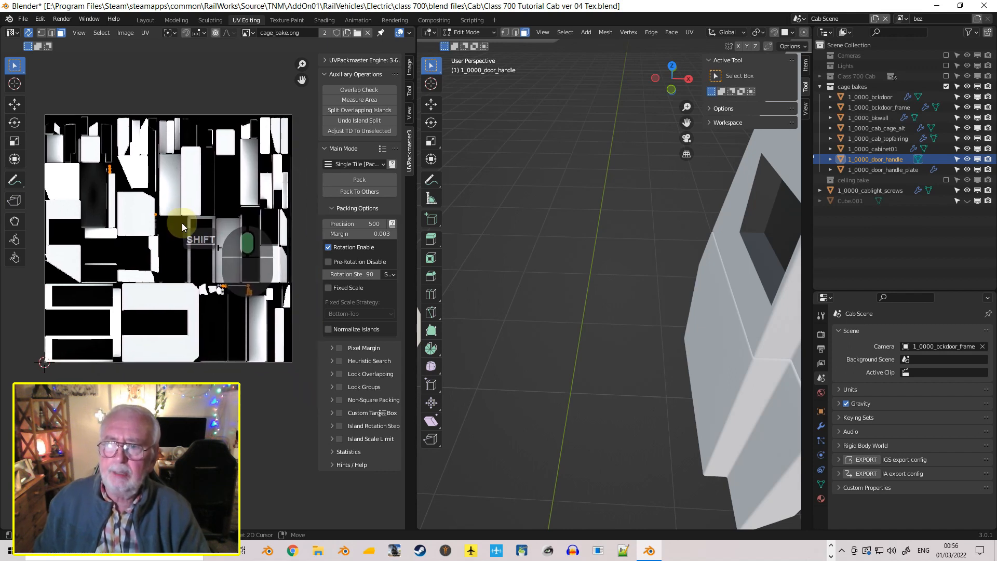
left_click(154, 251)
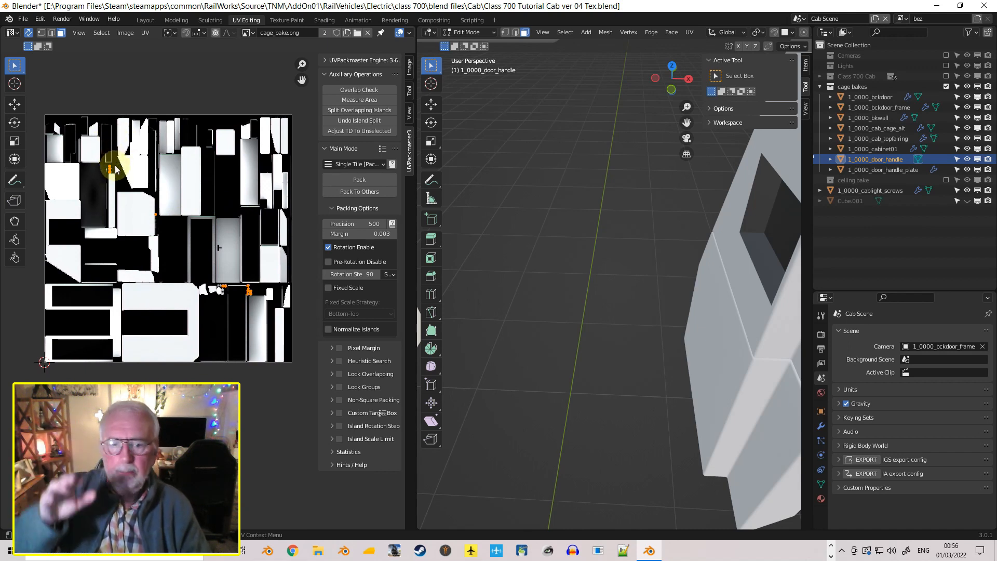
middle_click_drag(582, 193, 613, 225)
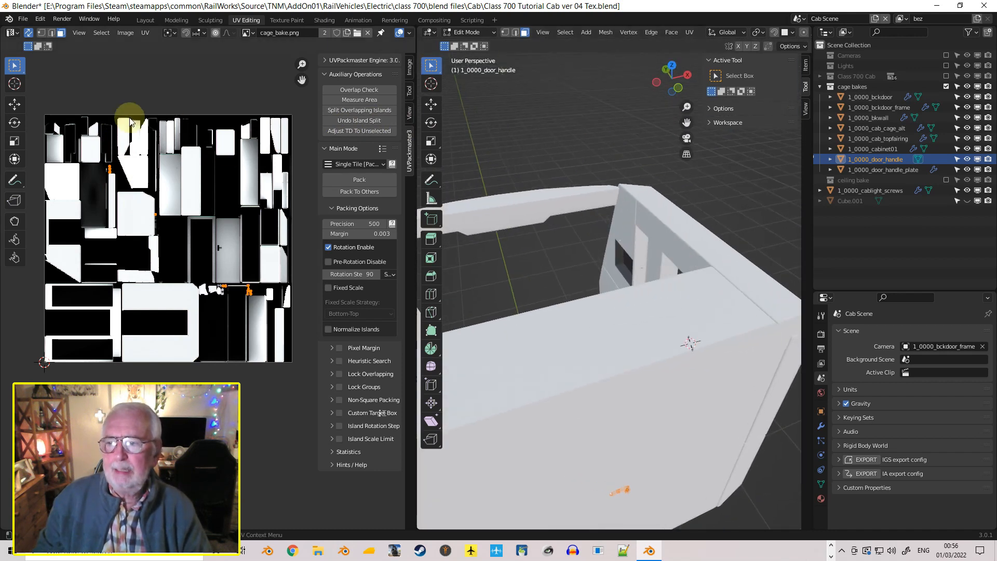
scroll(525, 330, "down", 4)
middle_click_drag(541, 333, 673, 305)
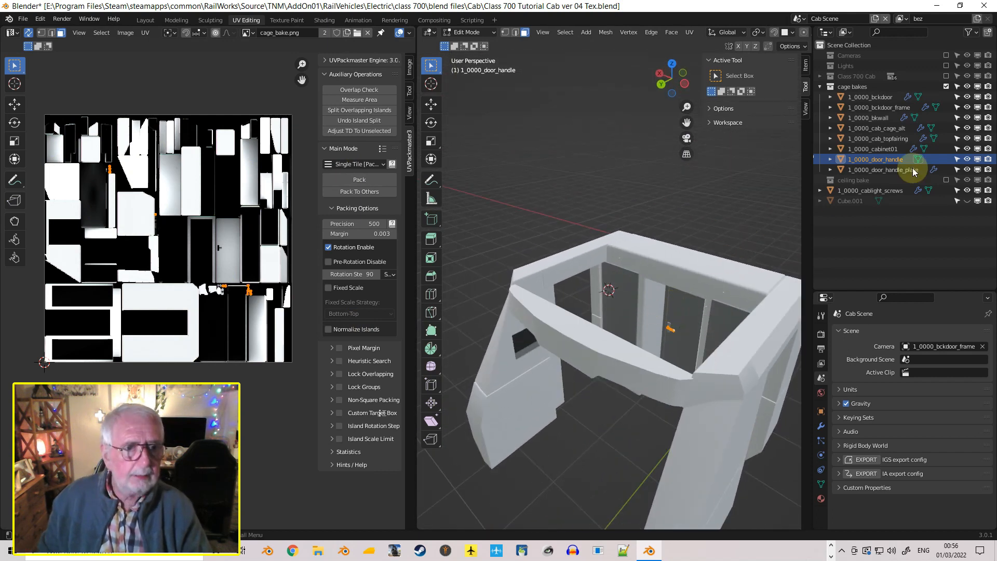
left_click(883, 98)
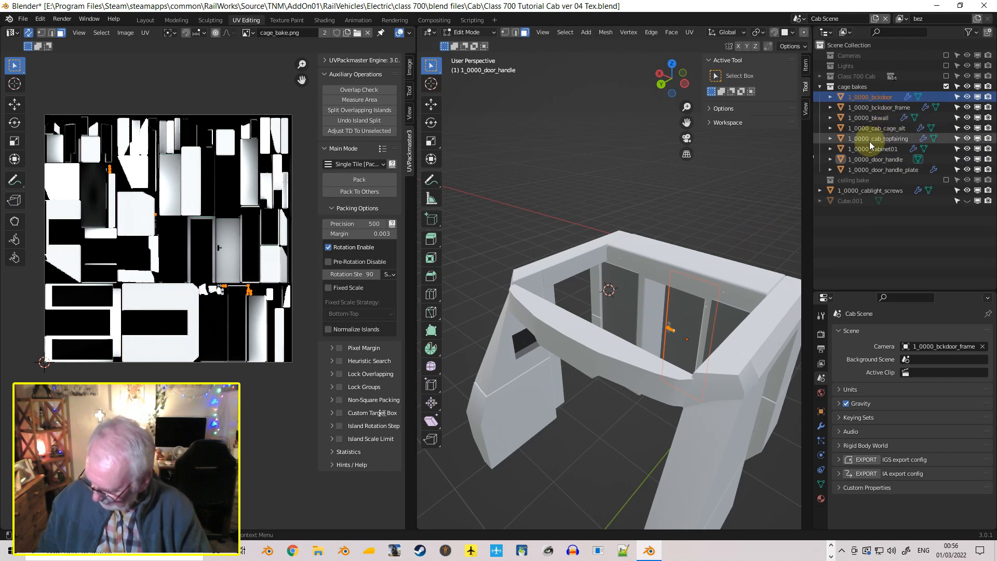
left_click(878, 160, "shift")
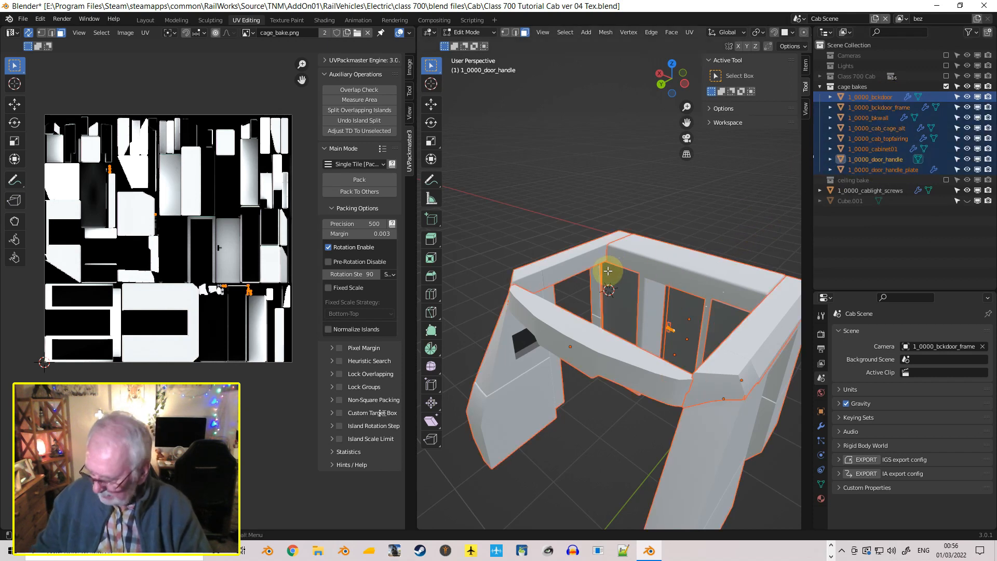
key("Tab")
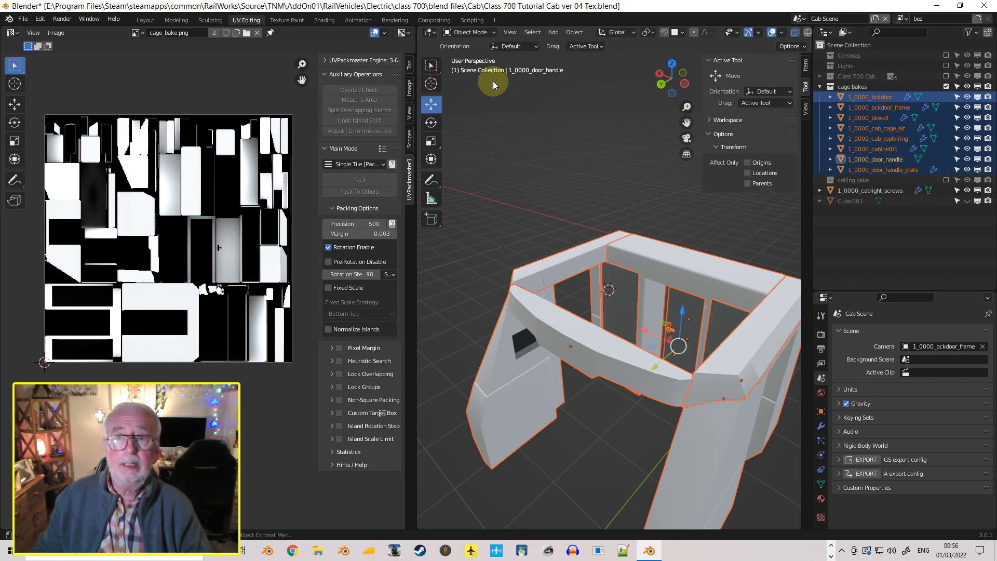
left_click(470, 32)
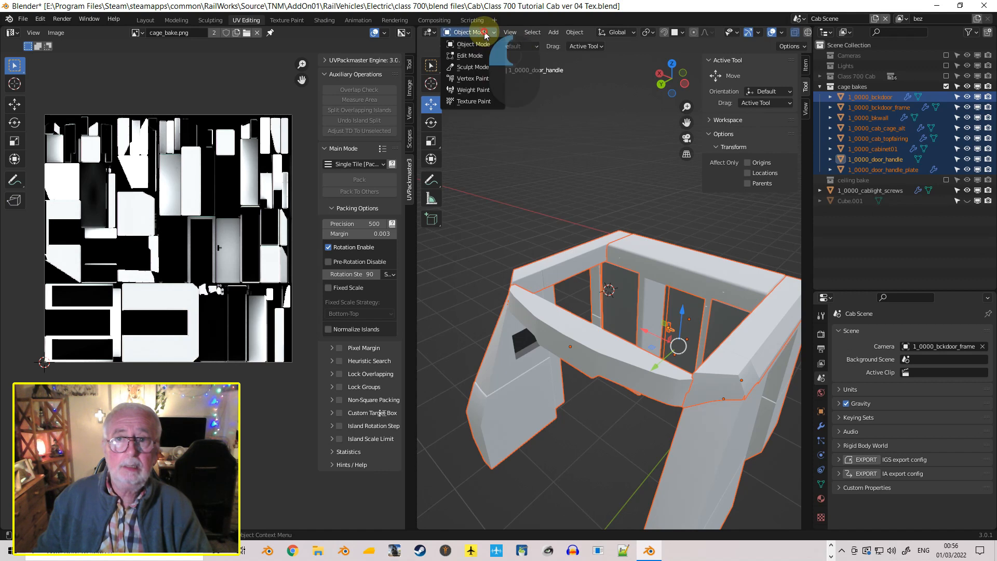
left_click(472, 56)
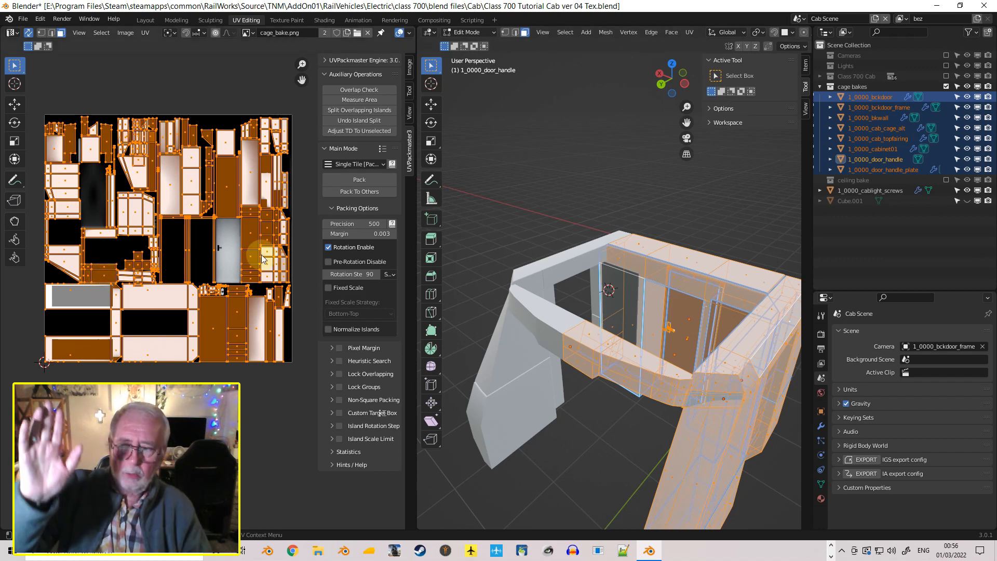
middle_click_drag(559, 322, 555, 310)
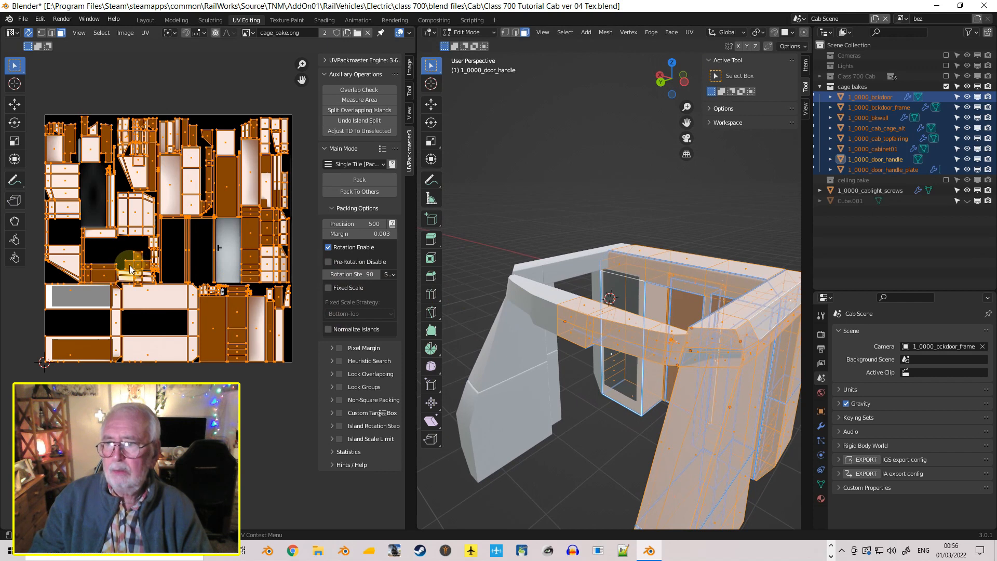
middle_click_drag(496, 314, 762, 273)
middle_click_drag(657, 334, 746, 374)
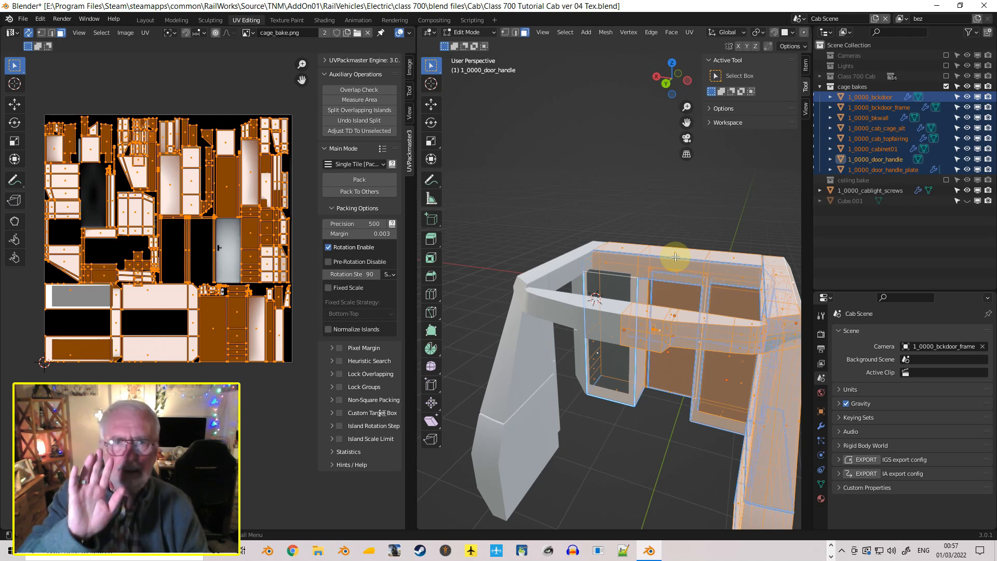
left_click(689, 32)
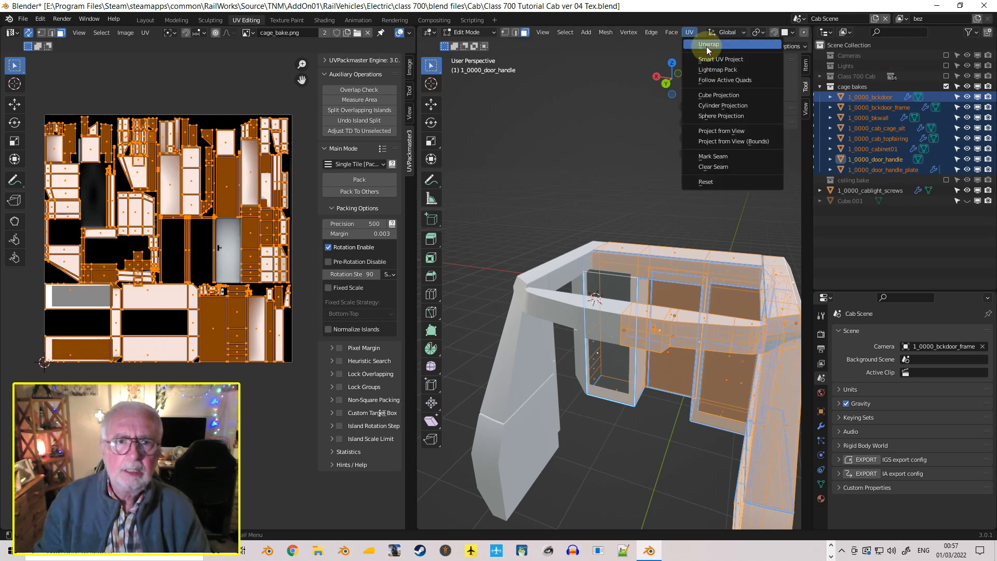
left_click(708, 61)
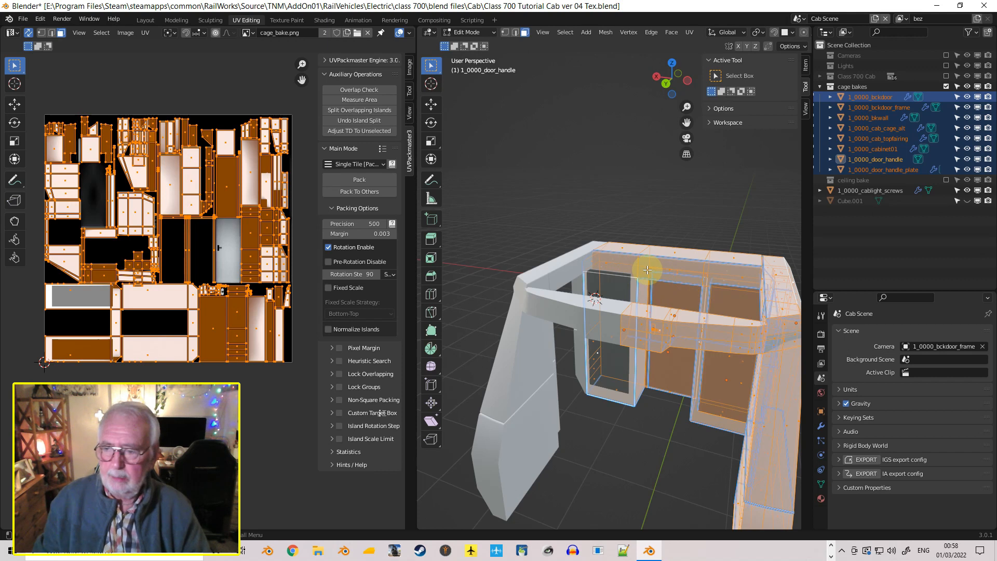
scroll(647, 269, "down", 1)
scroll(644, 273, "up", 4)
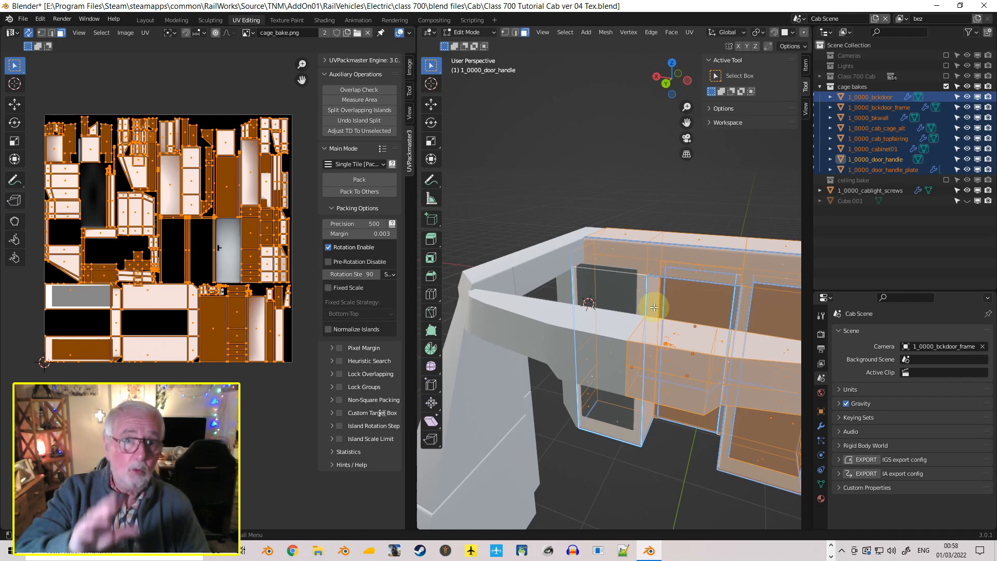
Unwrap all the selected cage parts with Smart UV Project using an island margin of 0.005, and inspect the resulting UV layout
left_click(691, 35)
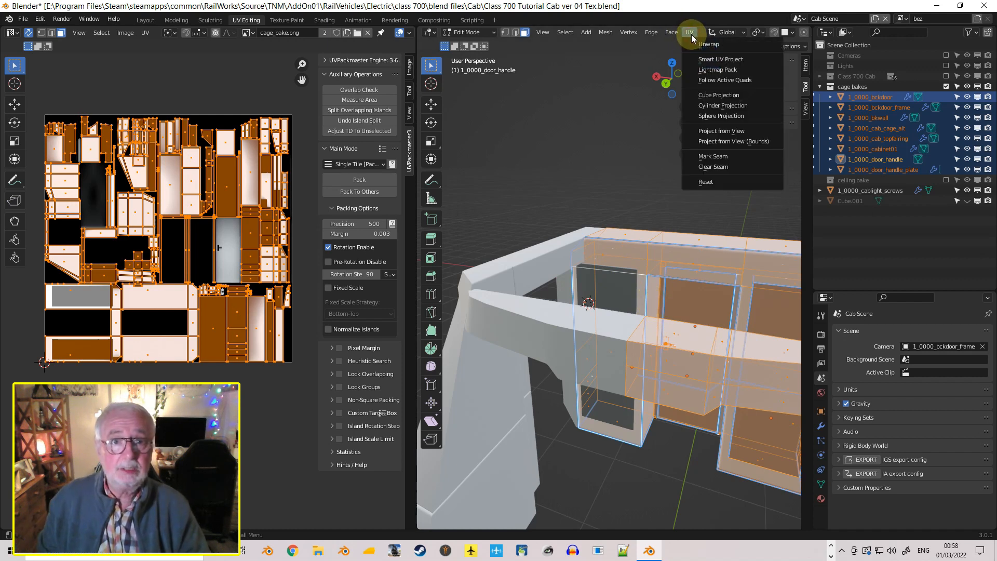
left_click(706, 57)
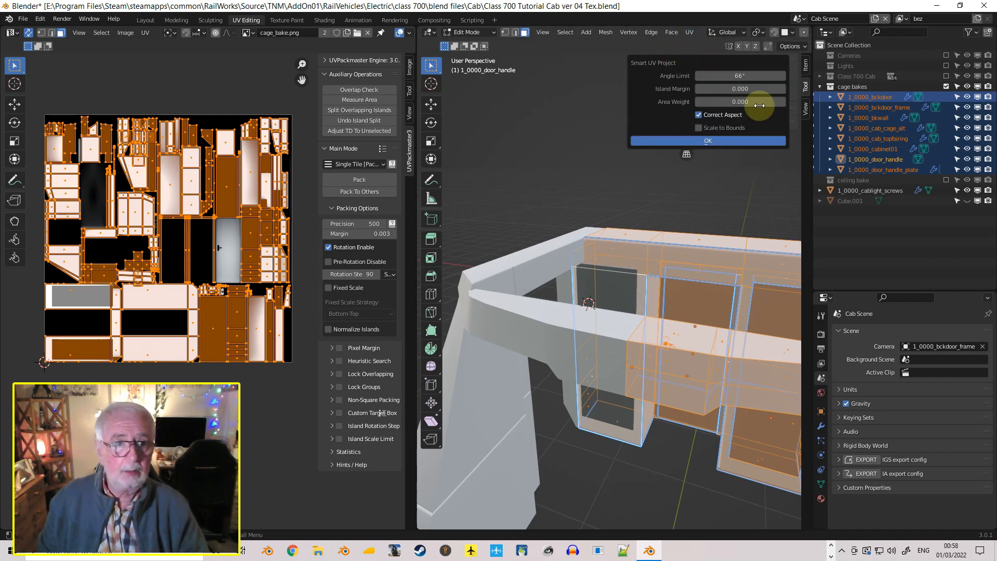
left_click(735, 89)
left_click(735, 92)
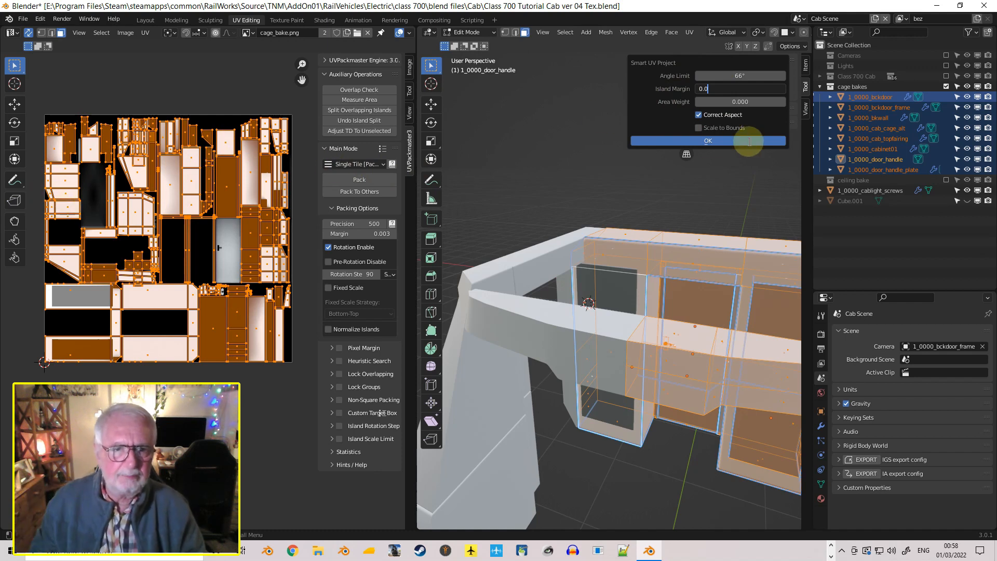
type("05")
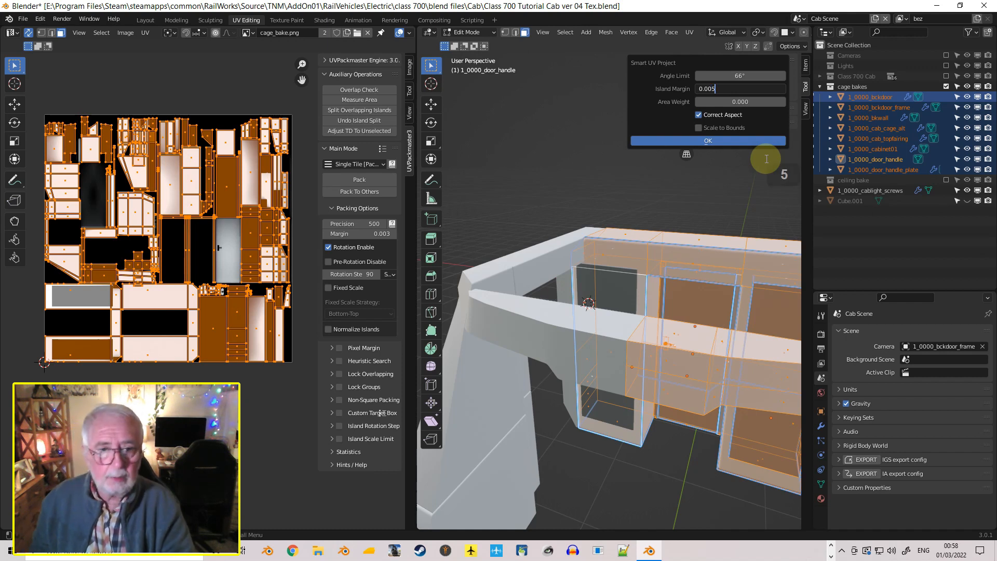
key("Return")
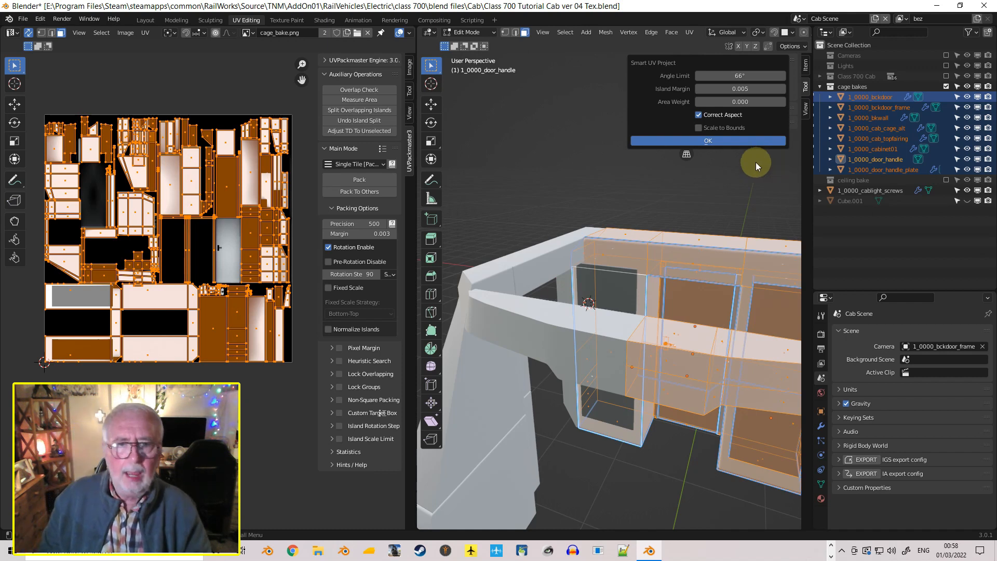
left_click(701, 142)
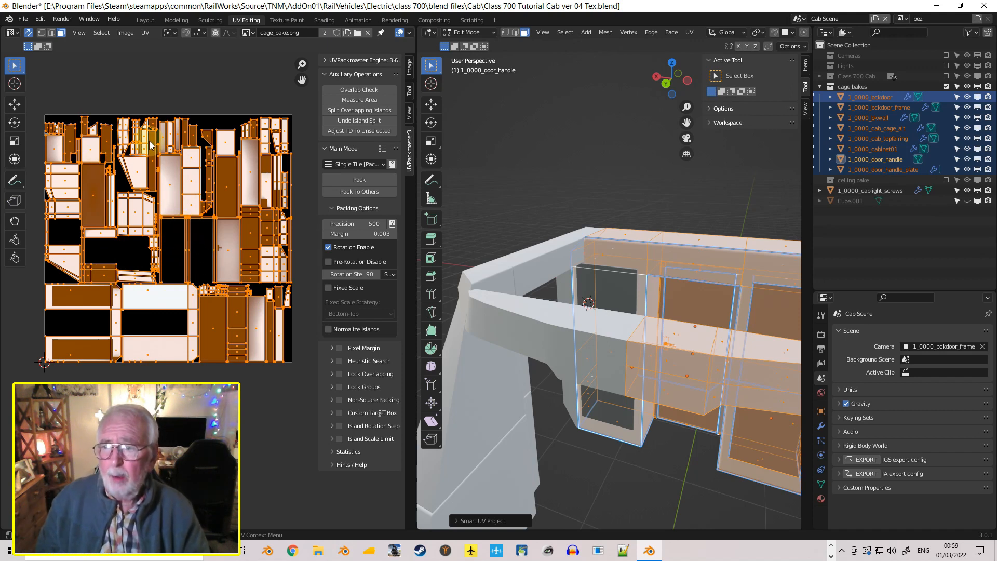
scroll(186, 179, "up", 5)
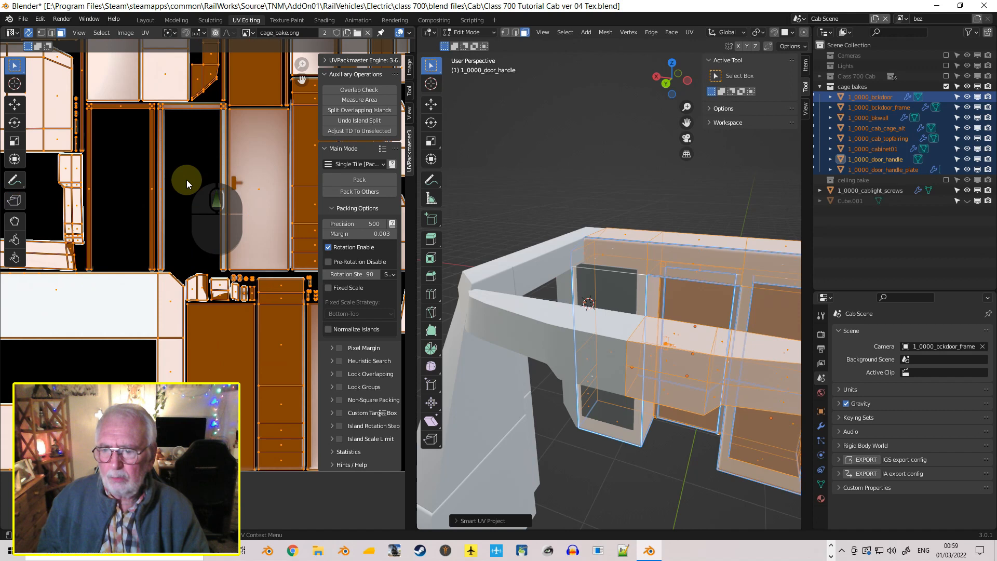
scroll(186, 180, "down", 6)
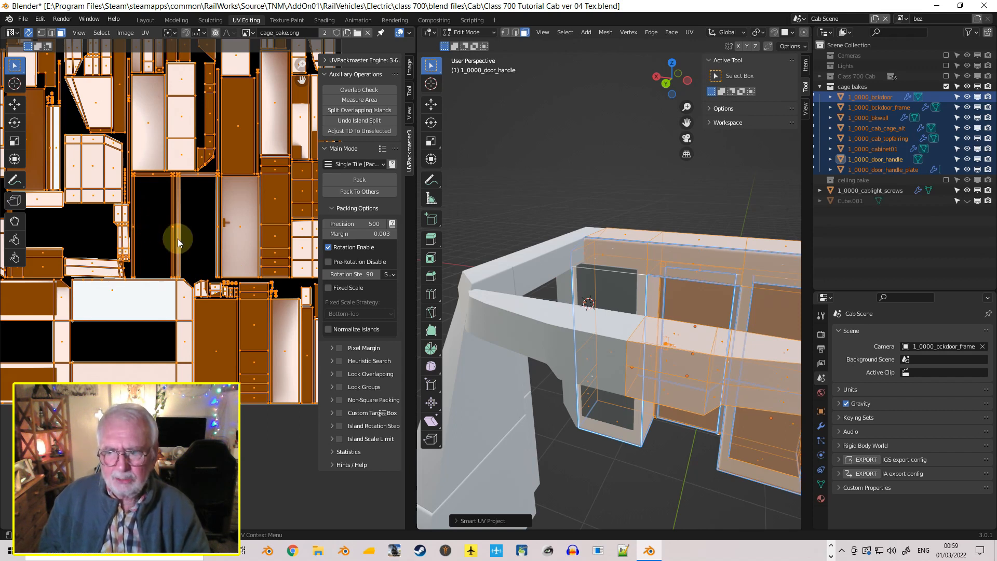
scroll(216, 251, "down", 3)
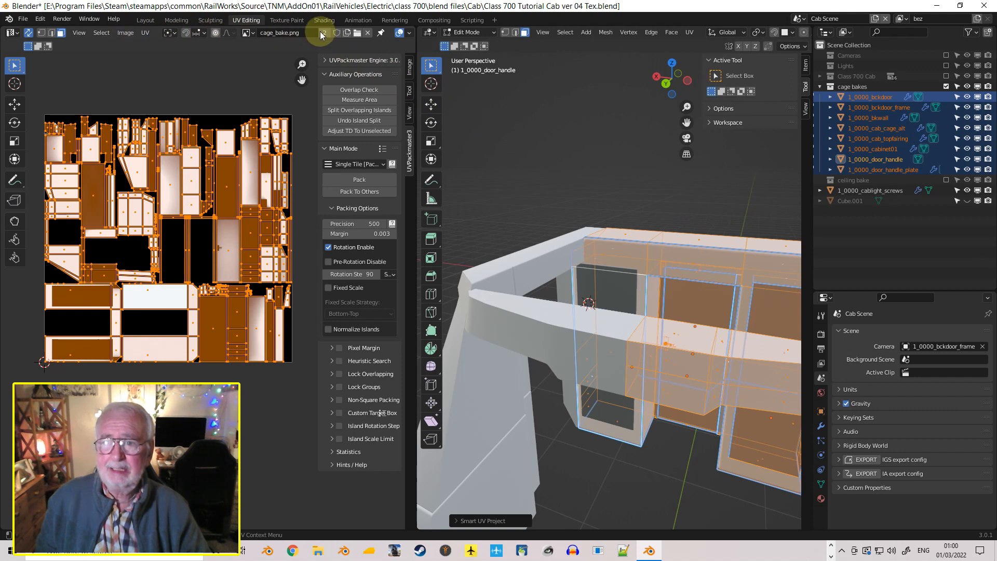
Save the cage_bake.png image and check its destination in the Common textures folder without saving another copy
left_click(125, 33)
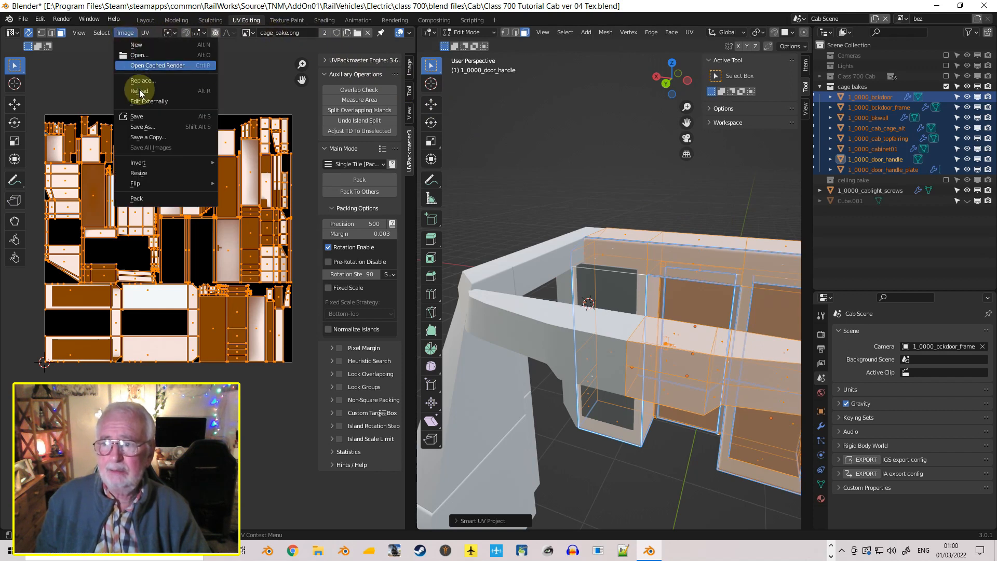
left_click(158, 115)
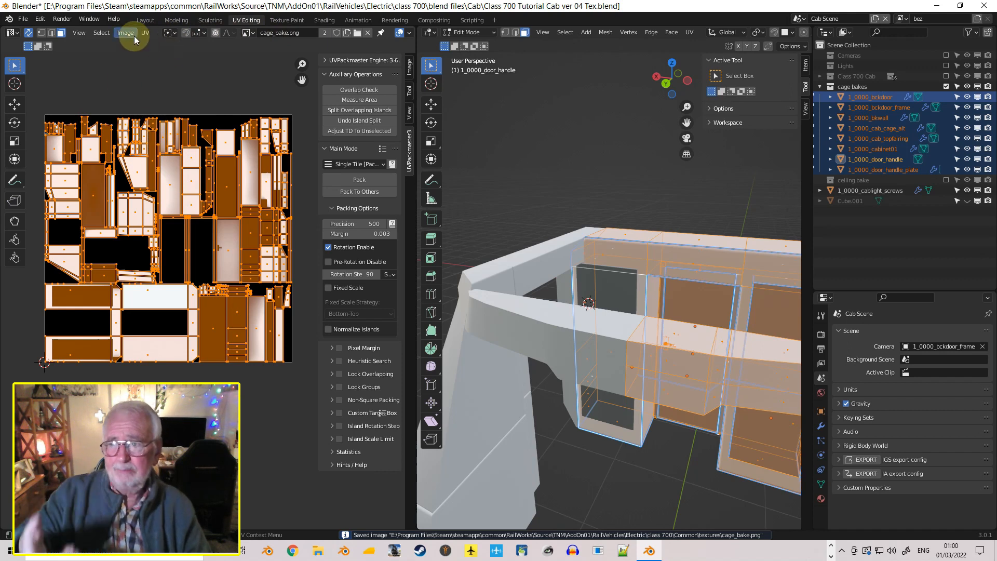
left_click(125, 32)
left_click(146, 127)
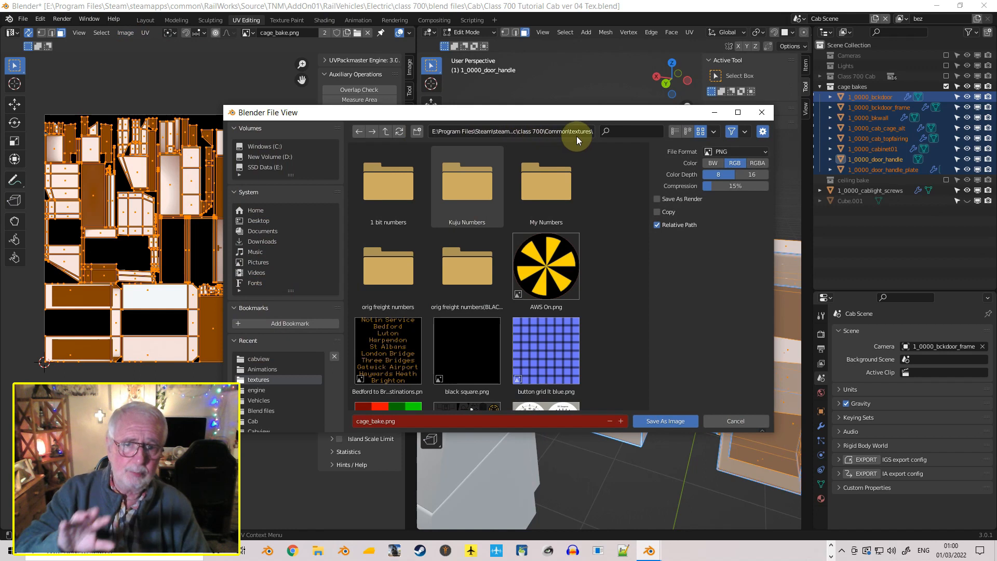
left_click(733, 418)
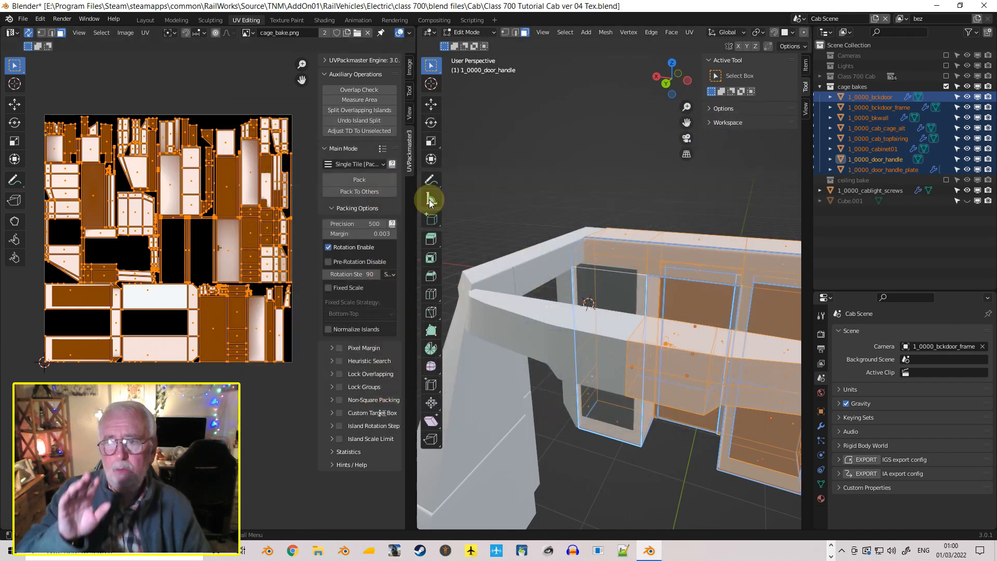
Switch to the Shading workspace and make 1_0000_cab_cage_alt the only selected object
left_click(326, 20)
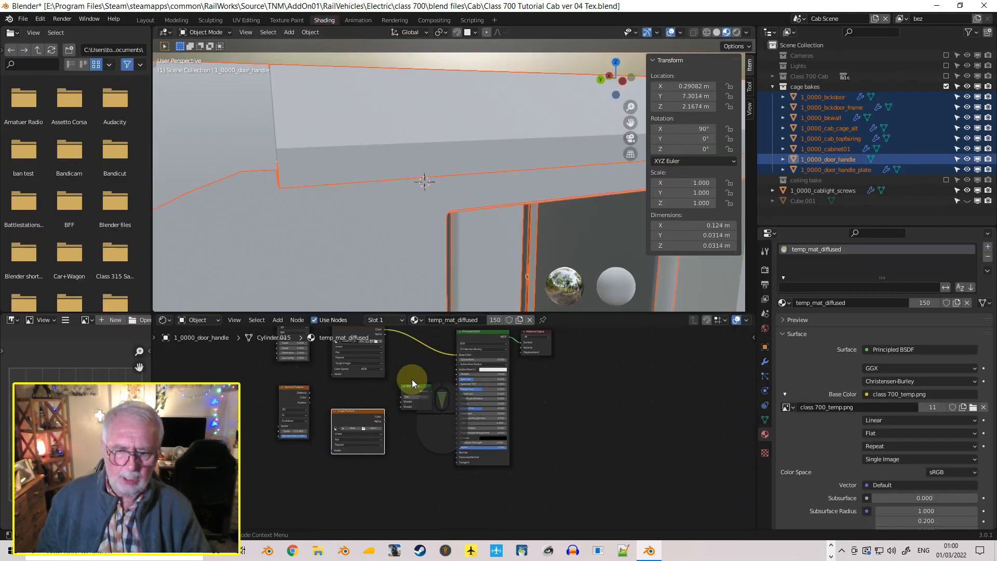
scroll(412, 379, "down", 2)
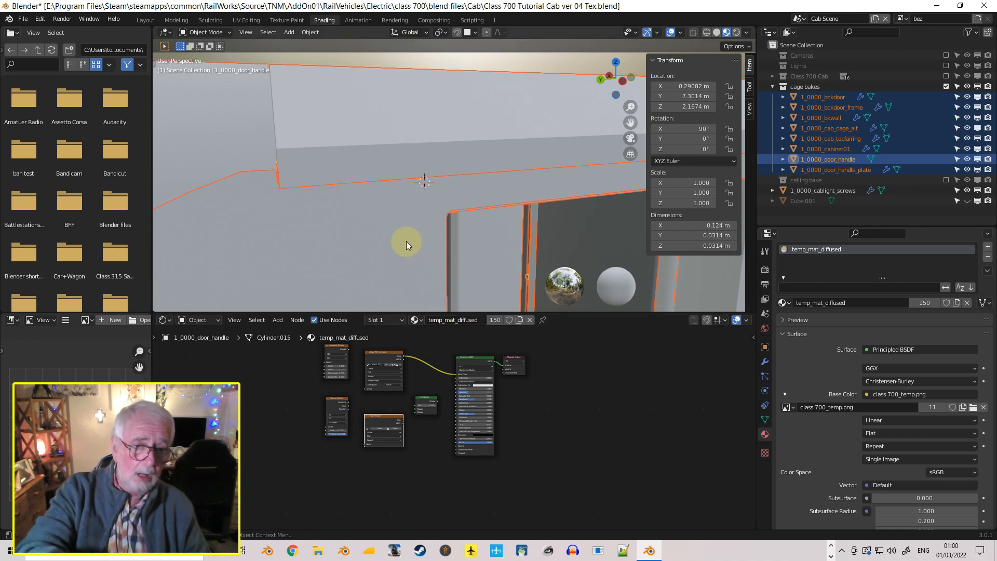
left_click(416, 216)
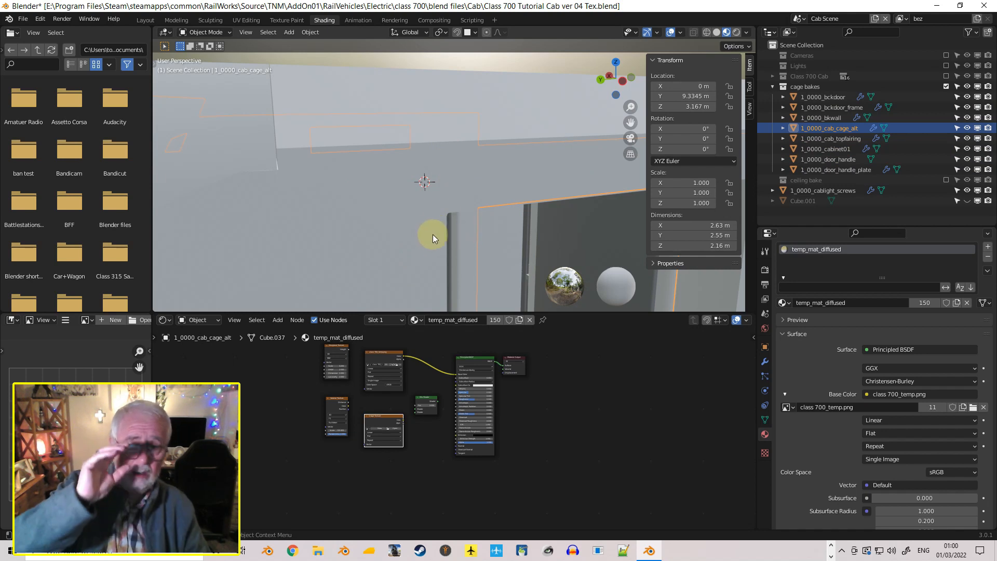
Examine the cab cage and the node tree of its temp_mat_diffused material, including the unconnected Image Texture node
scroll(431, 233, "up", 3)
scroll(432, 232, "down", 3)
scroll(428, 229, "down", 2)
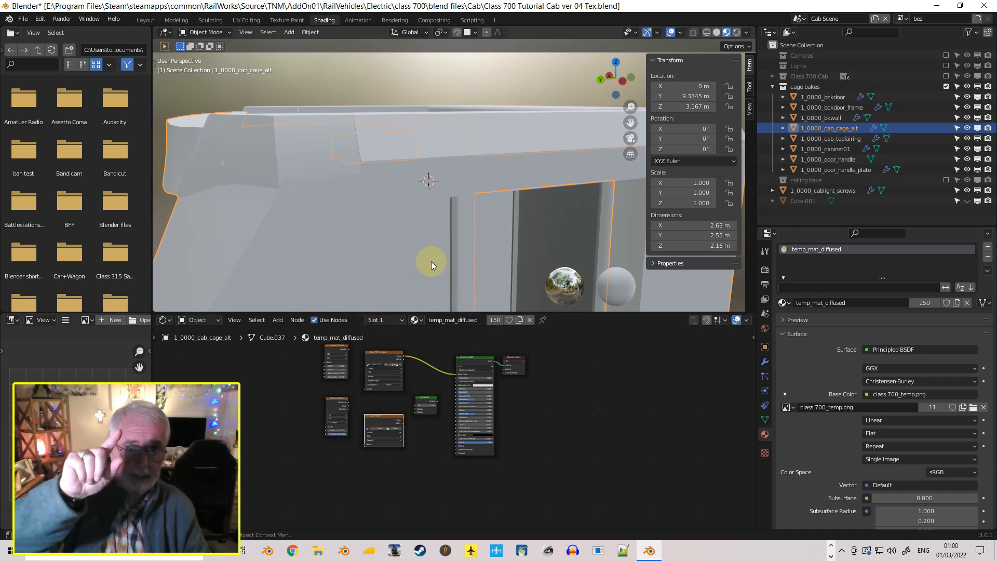
scroll(364, 478, "up", 4)
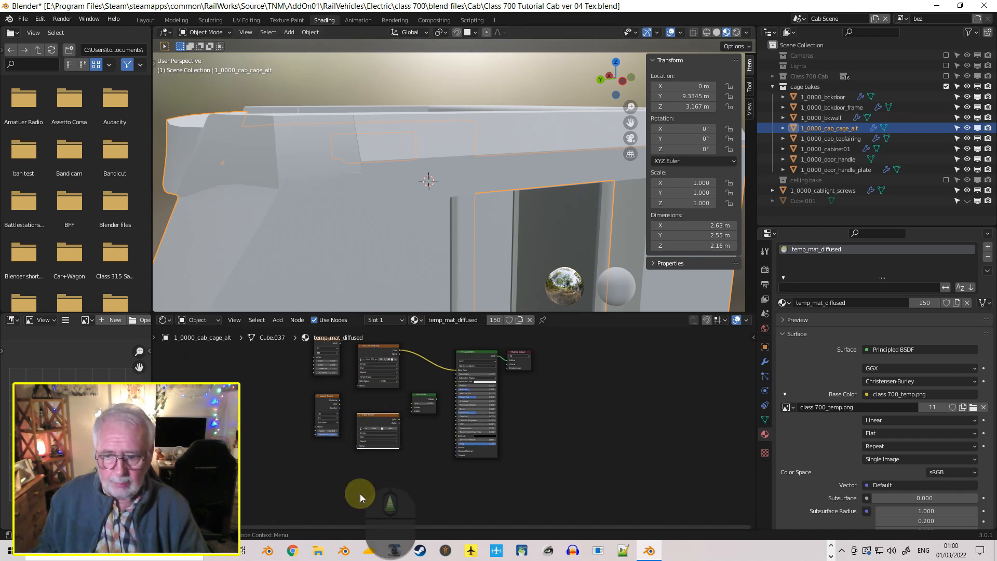
scroll(372, 483, "down", 3)
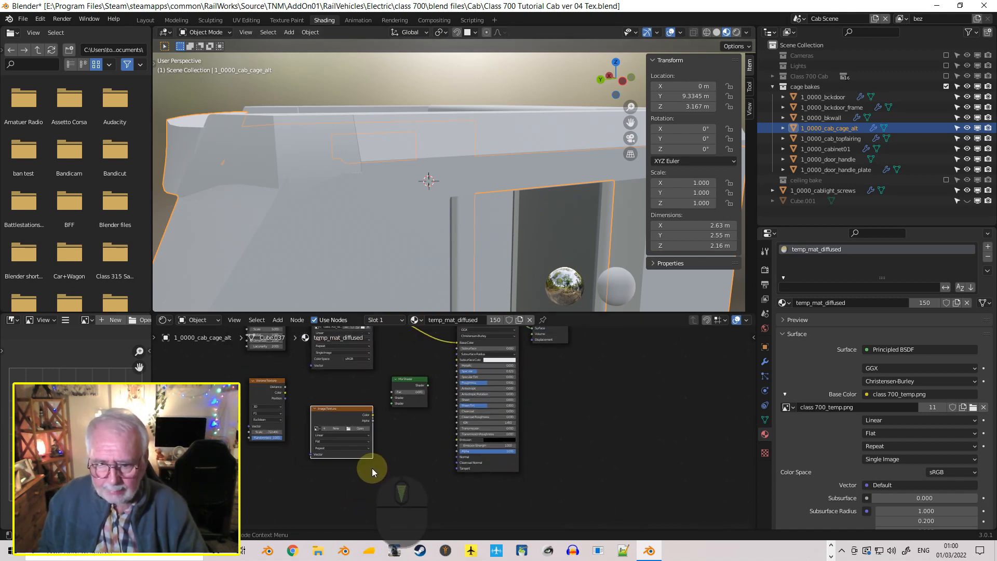
middle_click_drag(387, 435, 441, 489, "shift")
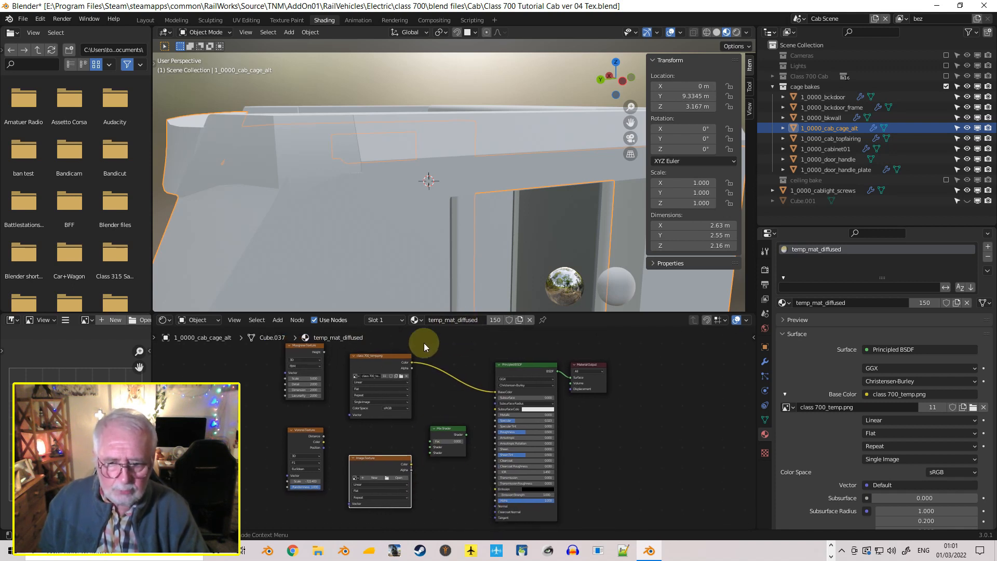
scroll(366, 395, "up", 3)
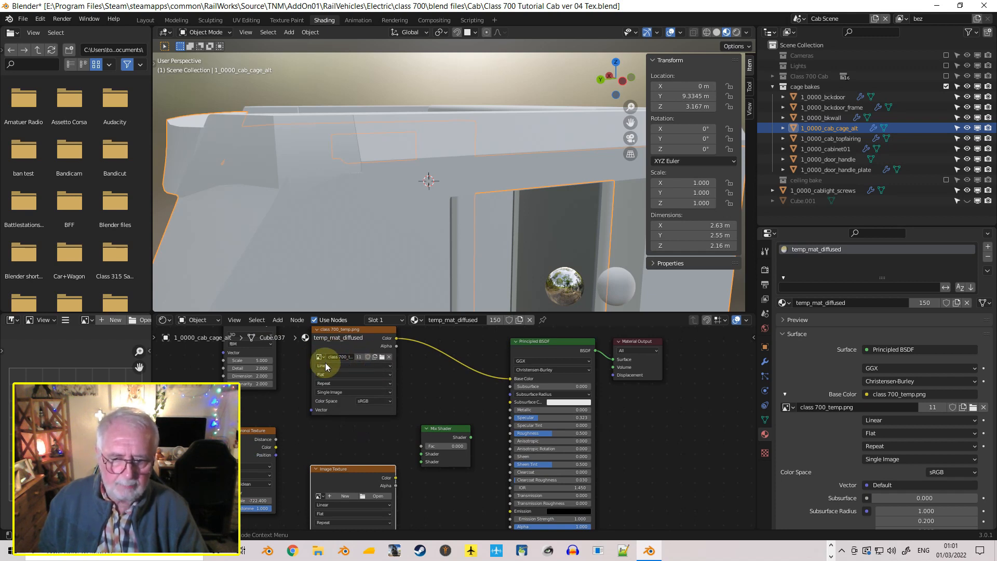
scroll(372, 445, "down", 1)
middle_click_drag(389, 442, 409, 386)
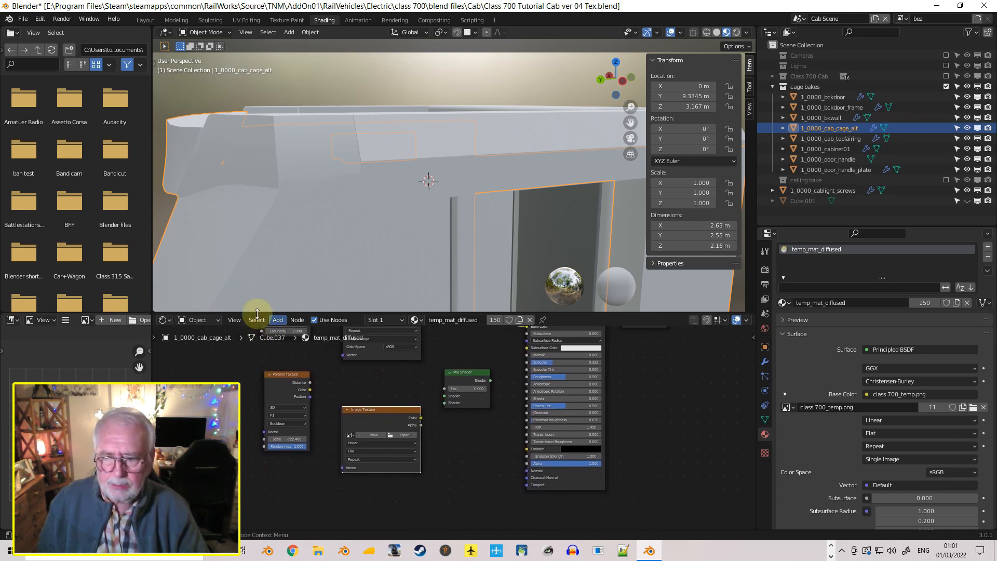
Assign cage_bake.png to the unconnected Image Texture node in temp_mat_diffused and keep that node selected
left_click(277, 319)
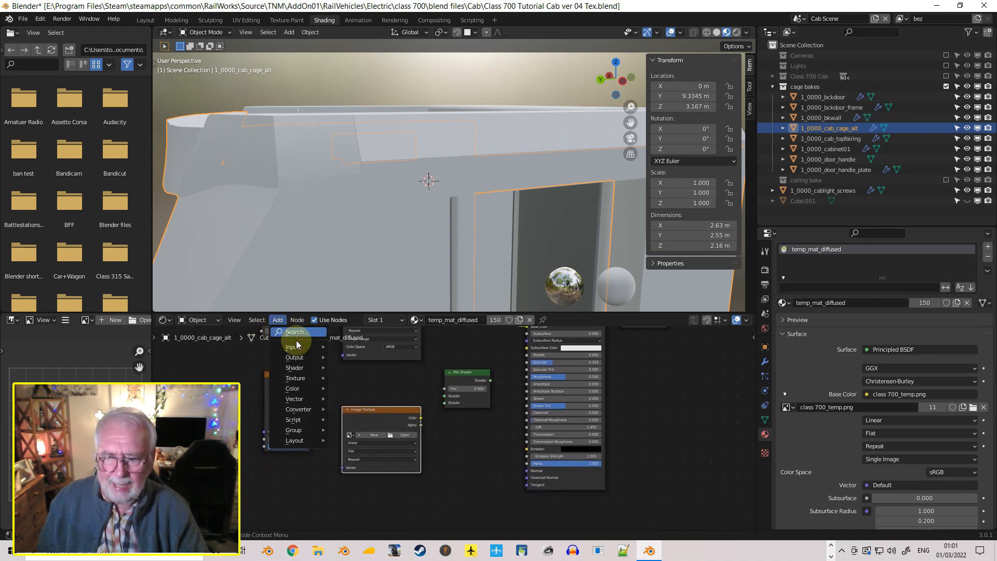
mouse_move(296, 378)
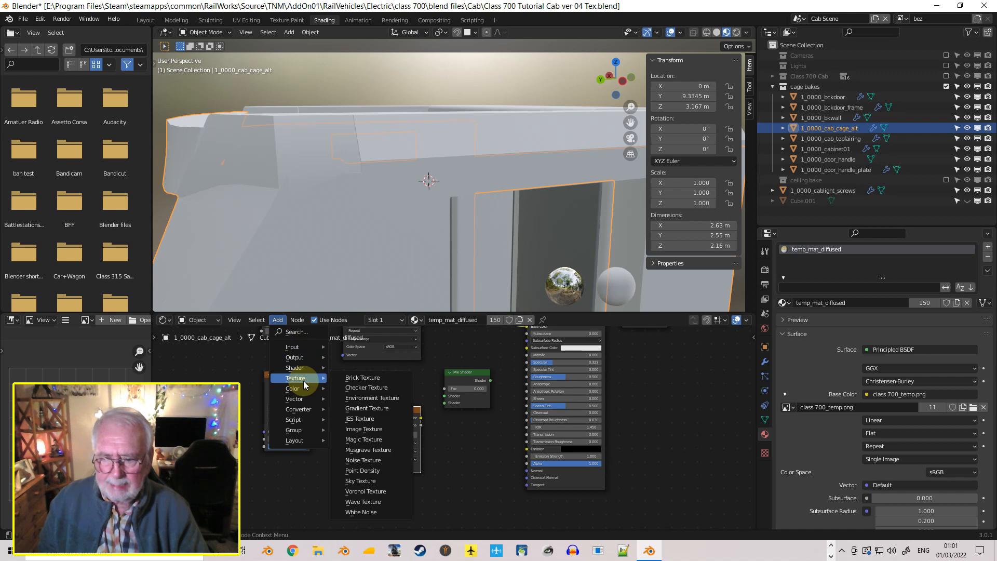
left_click(371, 434)
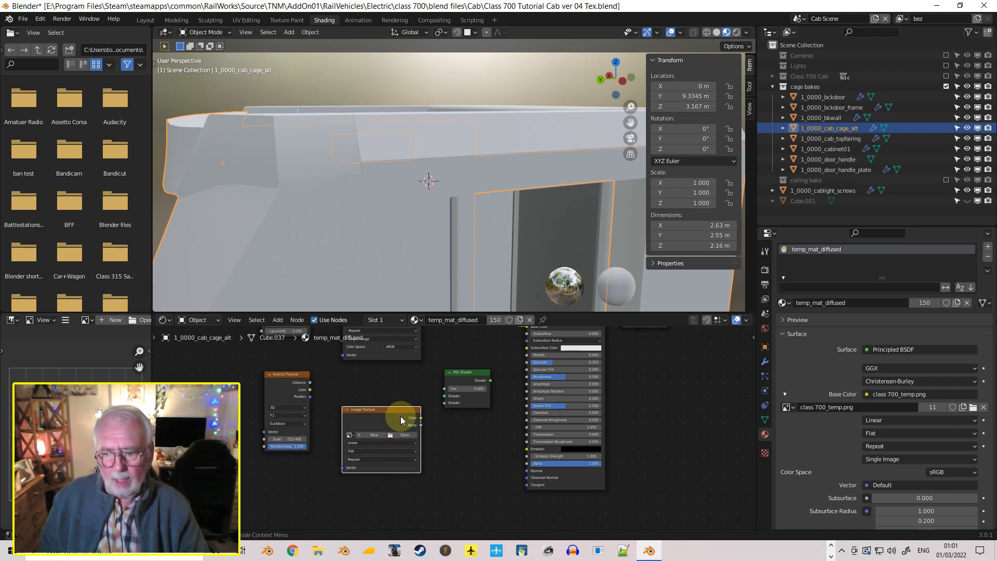
left_click(352, 437)
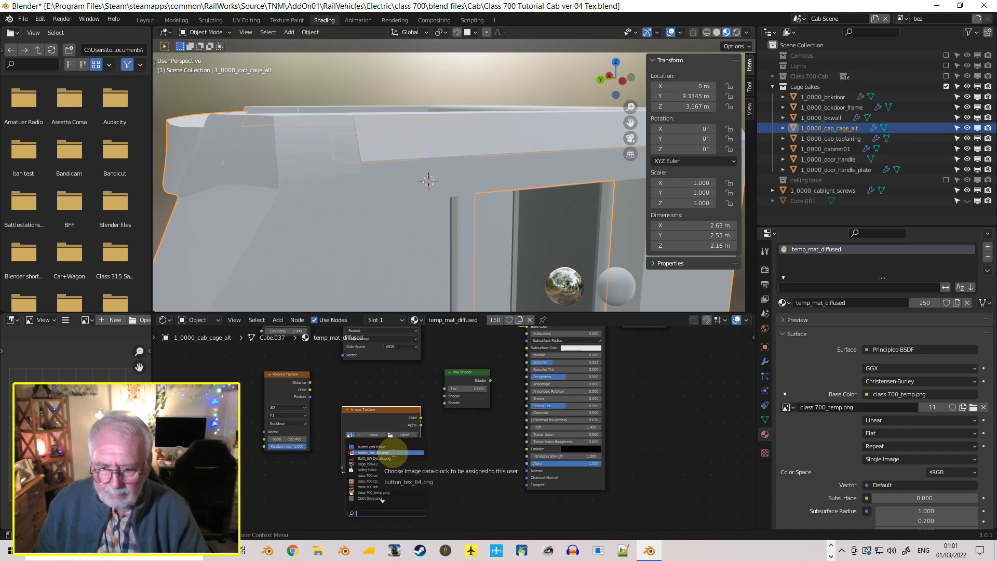
left_click(372, 464)
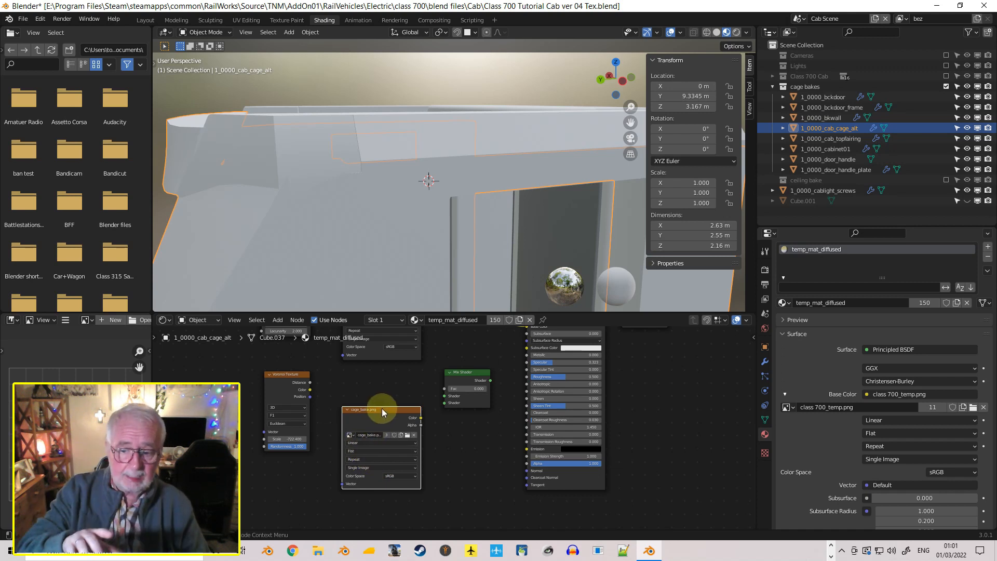
left_click(357, 392)
left_click(363, 410)
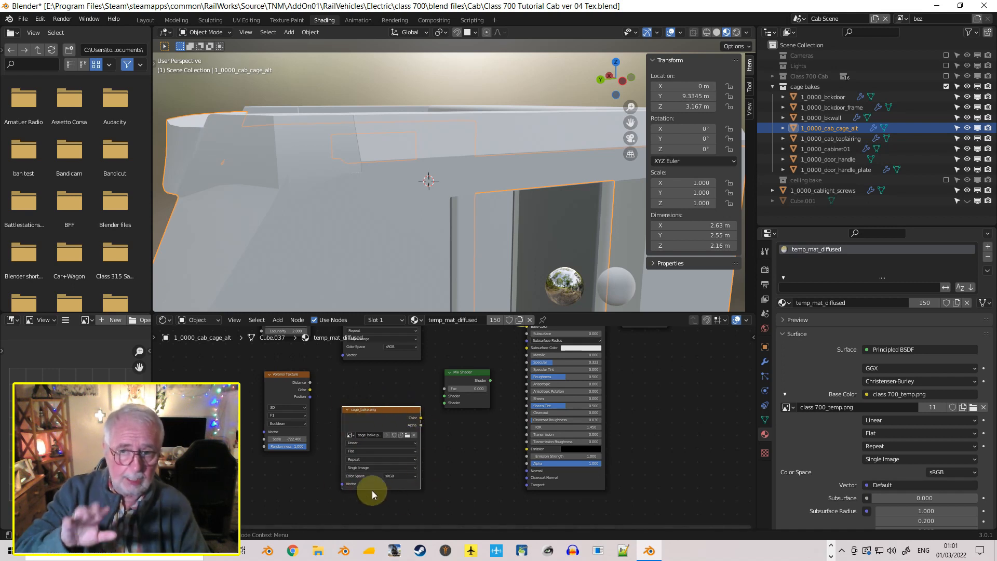
scroll(397, 472, "down", 2)
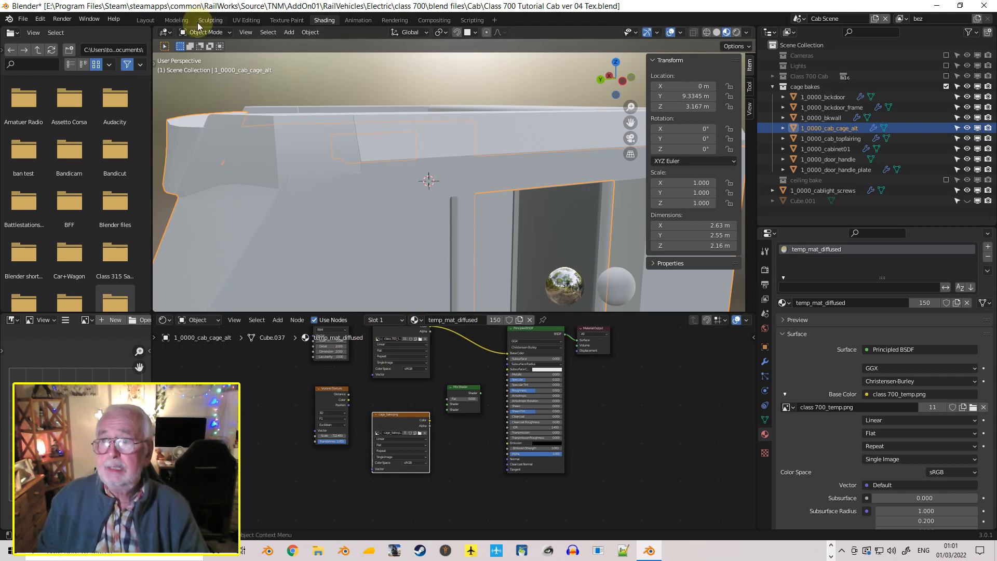
Return to UV Editing, select all cage bakes objects from the back door to the door handle plate, and select all their faces in Edit Mode
left_click(238, 22)
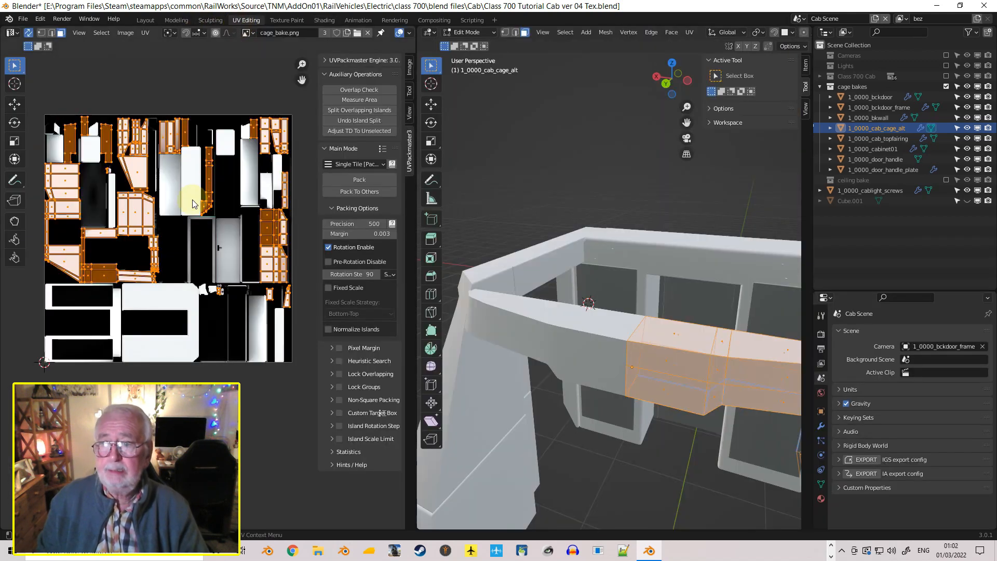
key("a")
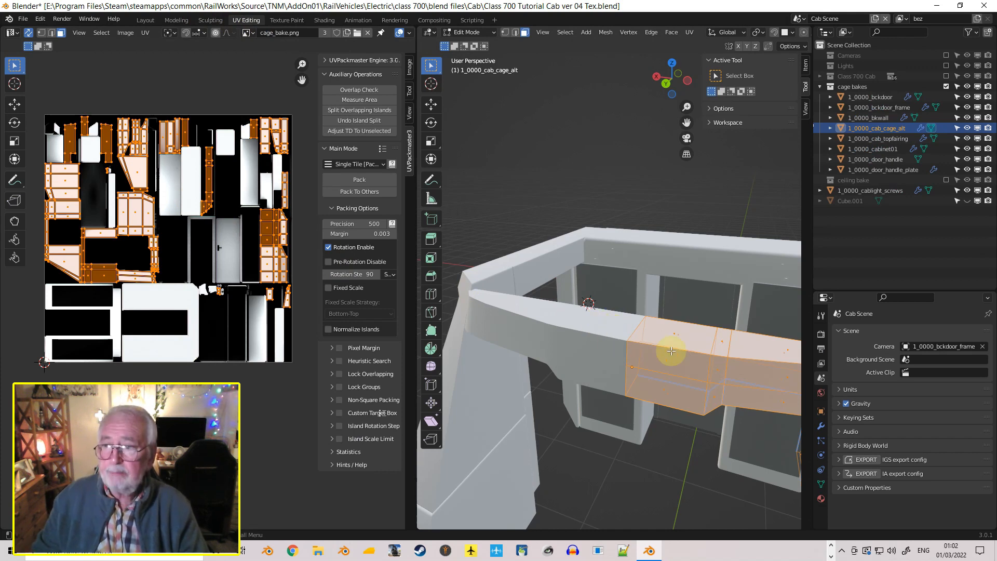
key("a")
scroll(672, 301, "down", 5)
middle_click_drag(674, 305, 590, 314)
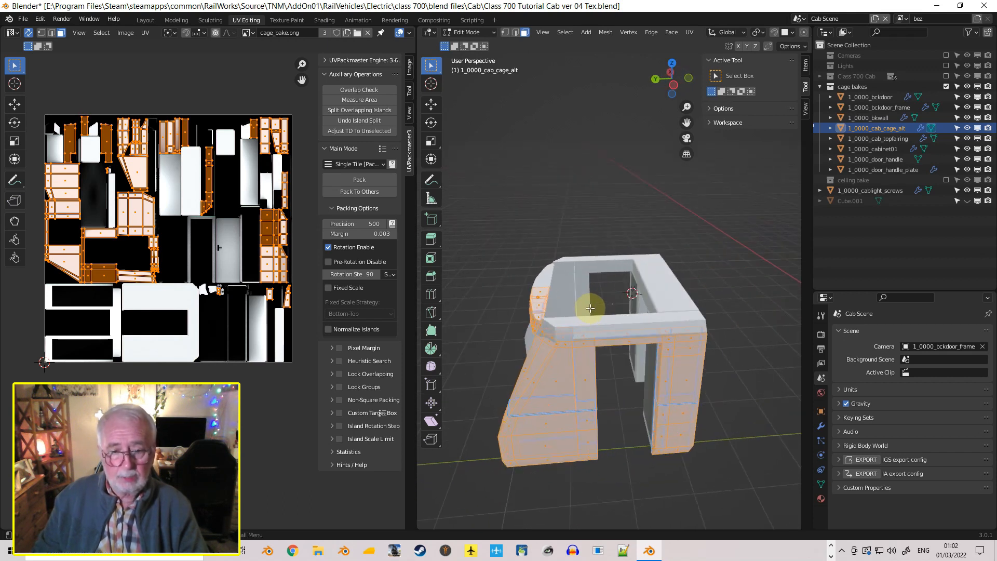
left_click(881, 98)
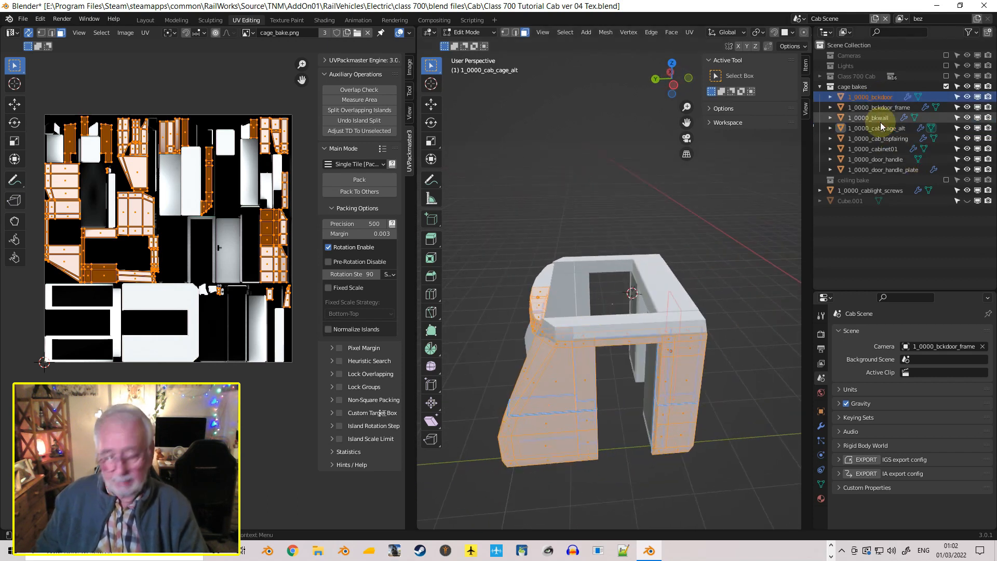
left_click(879, 170, "shift")
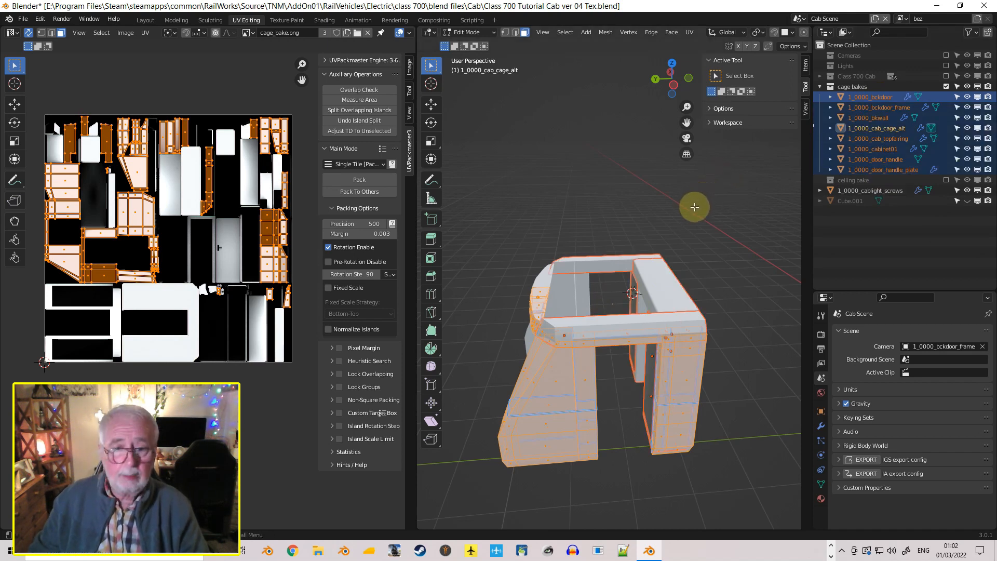
key("Tab")
key("Tab")
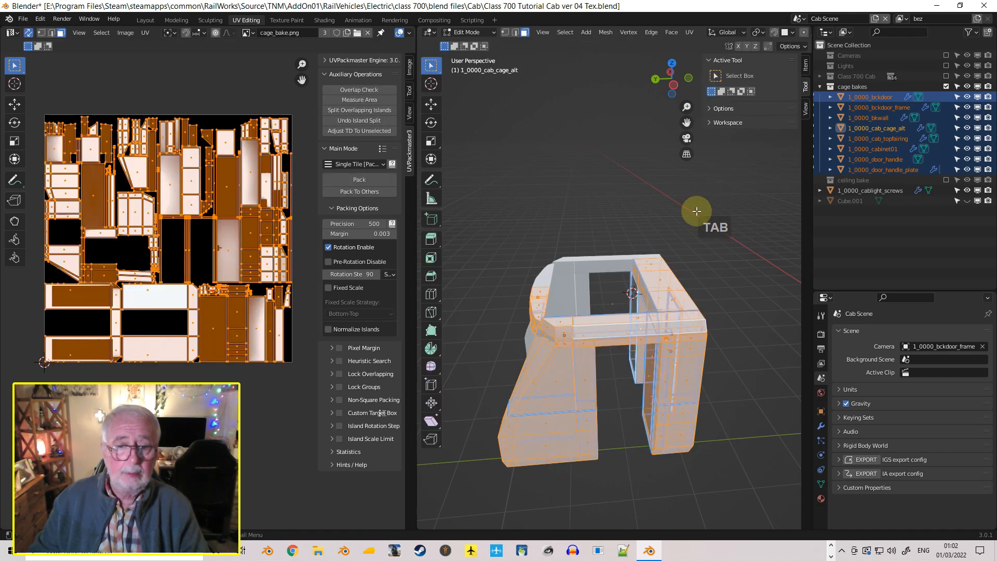
key("a")
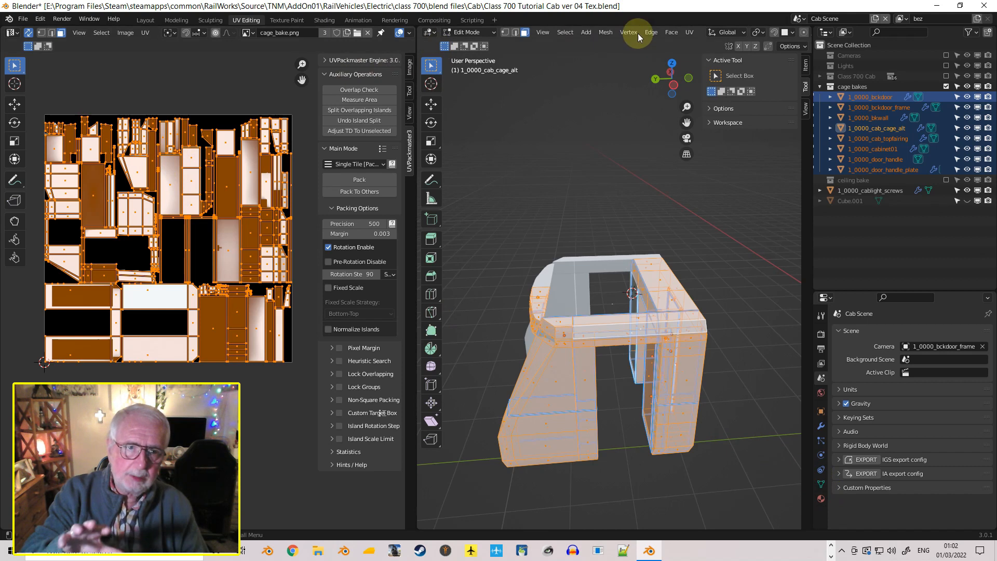
left_click(687, 32)
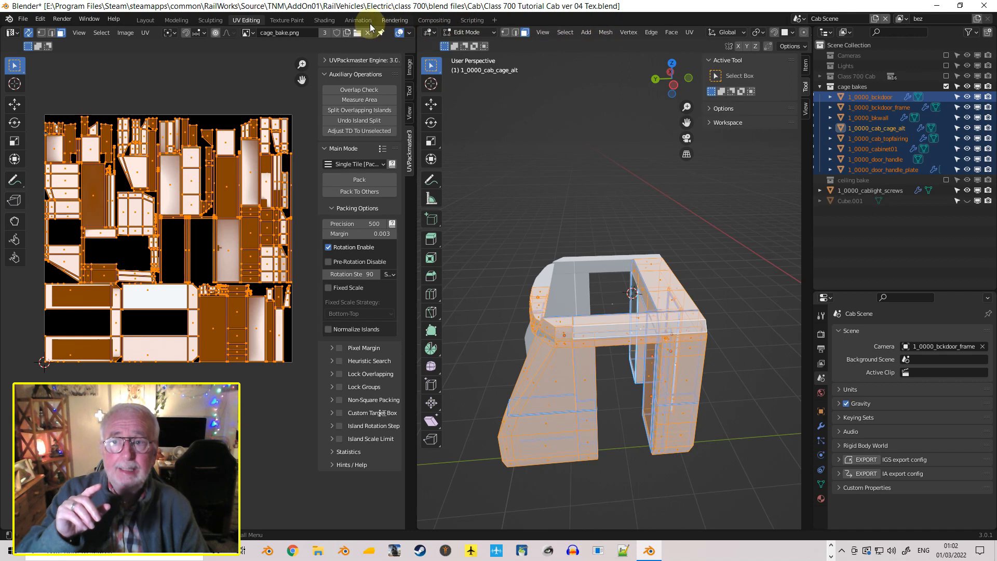
left_click(330, 21)
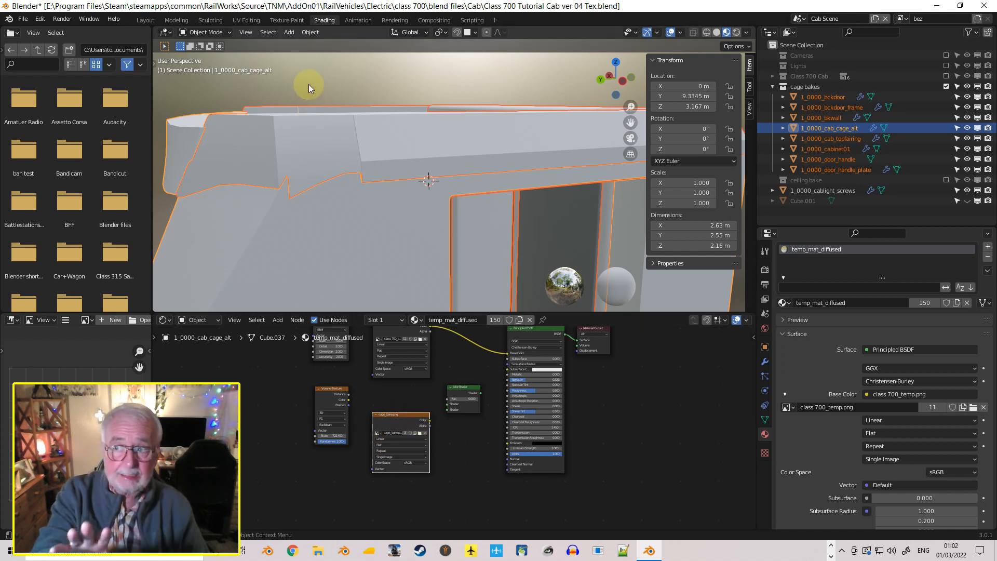
left_click(145, 20)
left_click(245, 21)
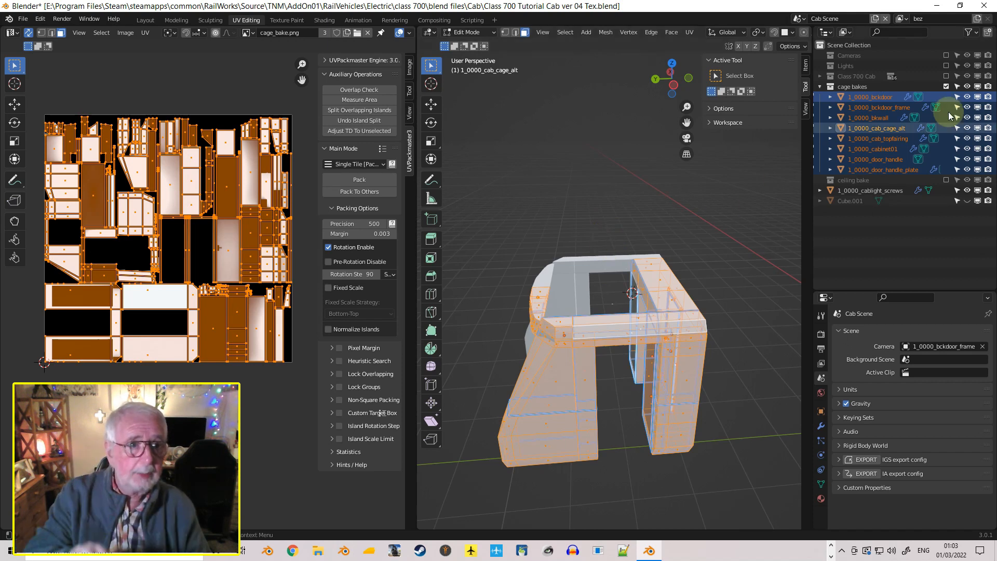
Enable the Lights collection and view the whole light sphere enclosing the cab from outside
left_click(946, 65)
scroll(757, 162, "down", 8)
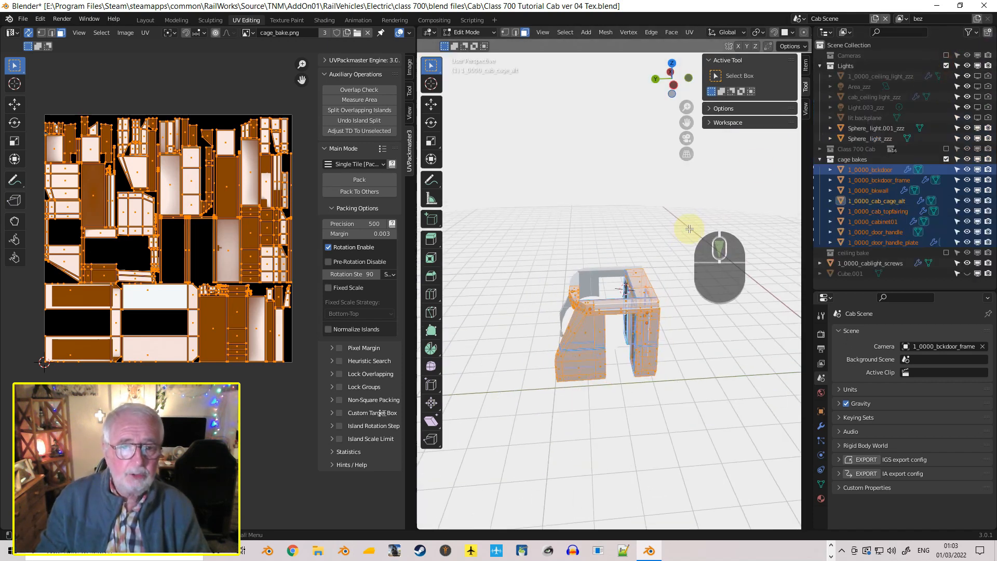
scroll(688, 245, "down", 4)
middle_click_drag(694, 217, 719, 182)
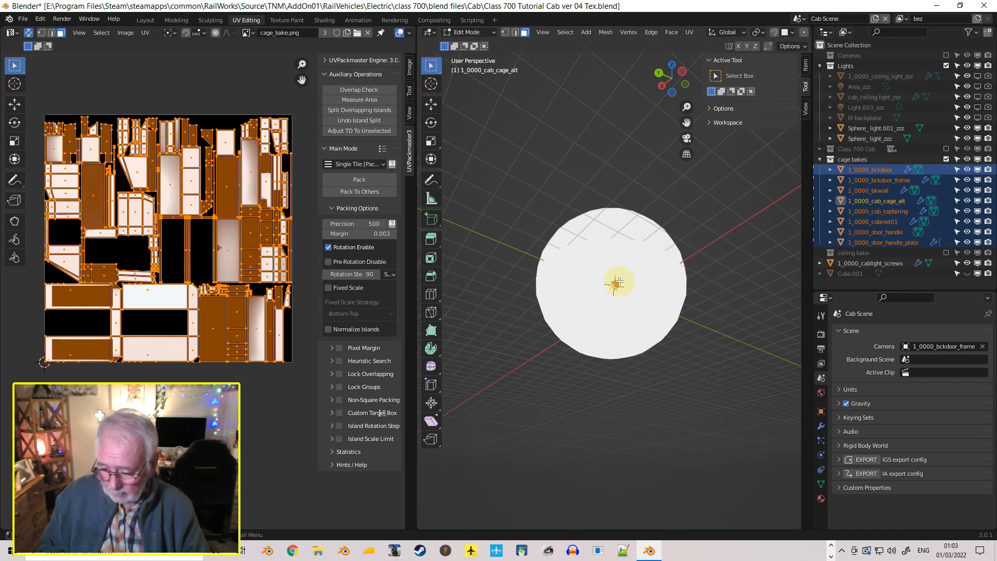
Return to Object Mode, select Sphere_light_zzz, and inspect the Emission surface settings of its plane_light01 material
key("Tab")
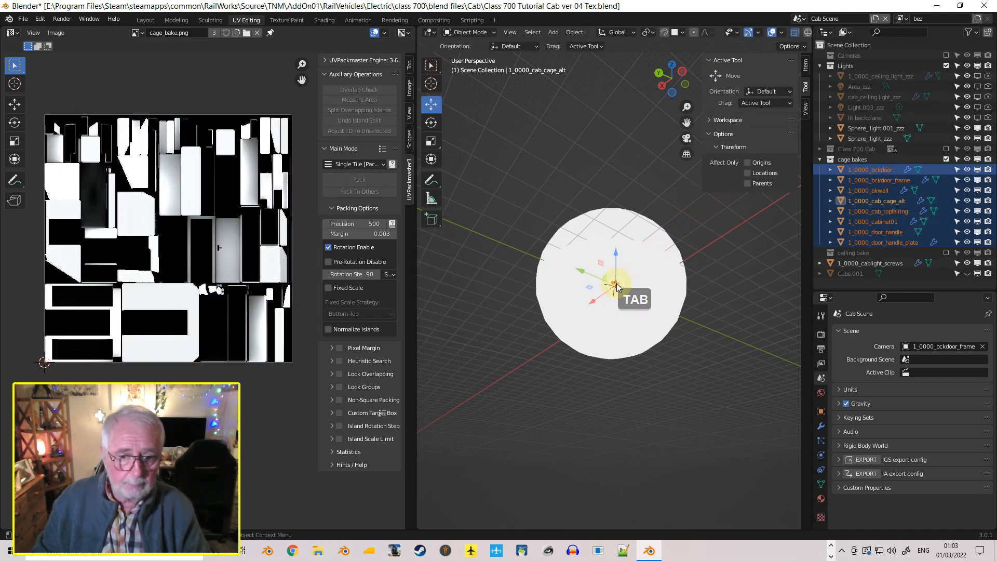
left_click(661, 290)
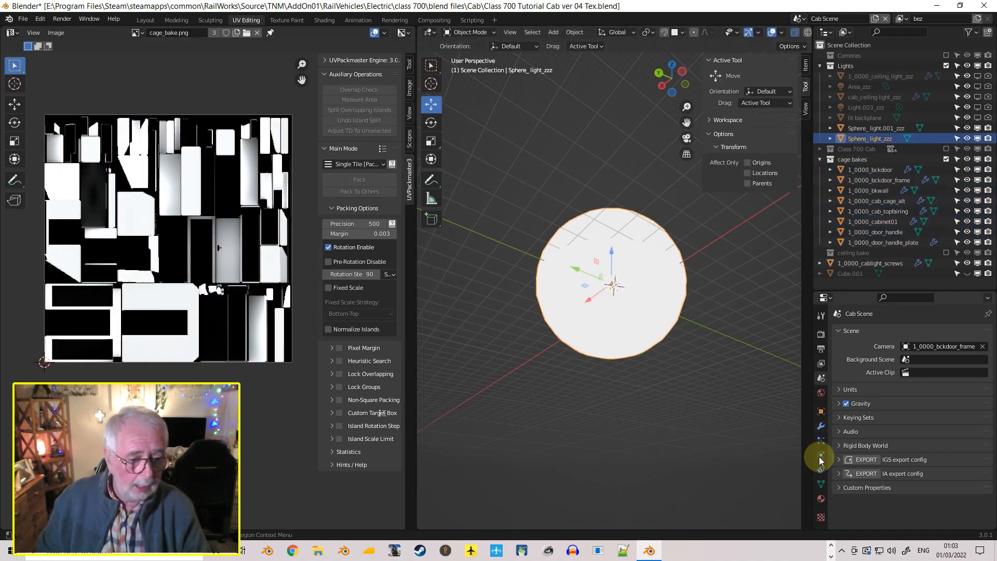
left_click(822, 502)
scroll(855, 447, "down", 2)
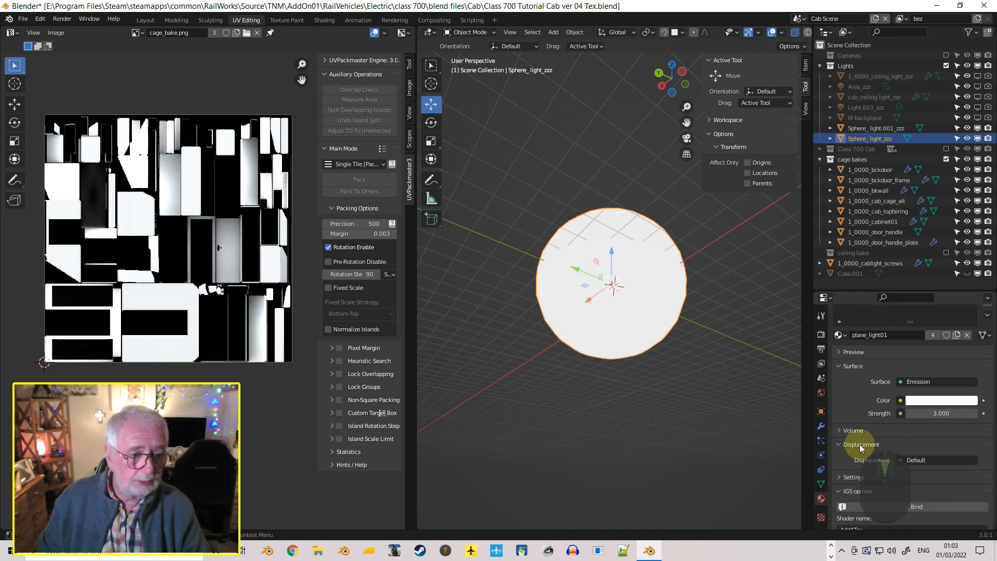
Hide the inner light sphere Sphere_light.001_zzz in the viewport and view the cab cage inside the outer sphere
scroll(901, 405, "up", 2)
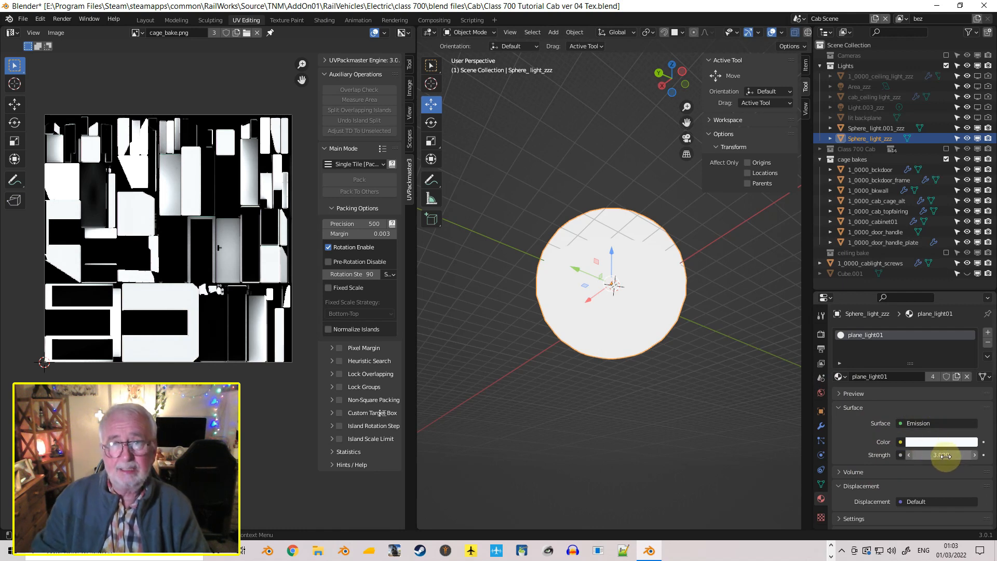
scroll(677, 403, "up", 5)
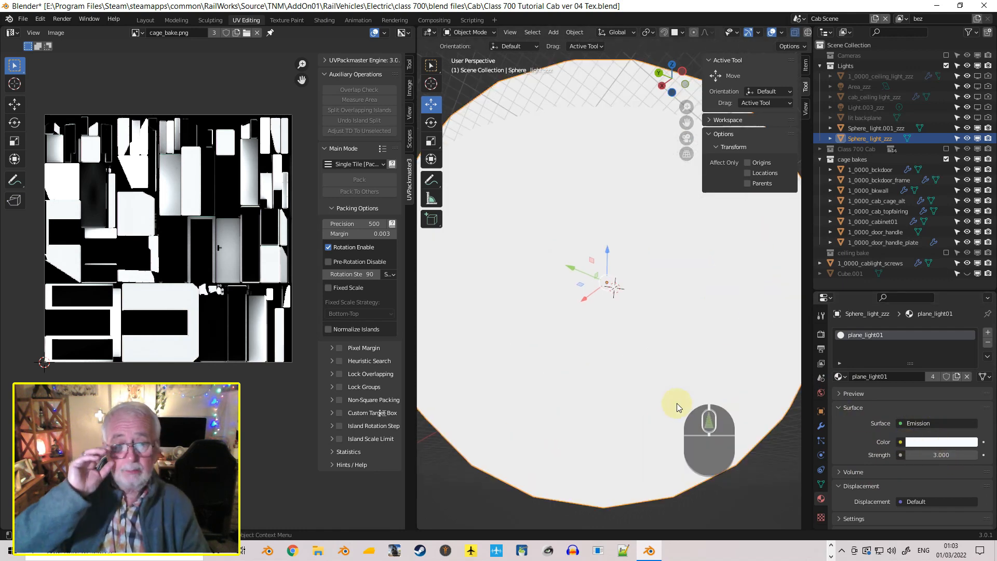
scroll(677, 405, "up", 3)
middle_click_drag(678, 414, 678, 453)
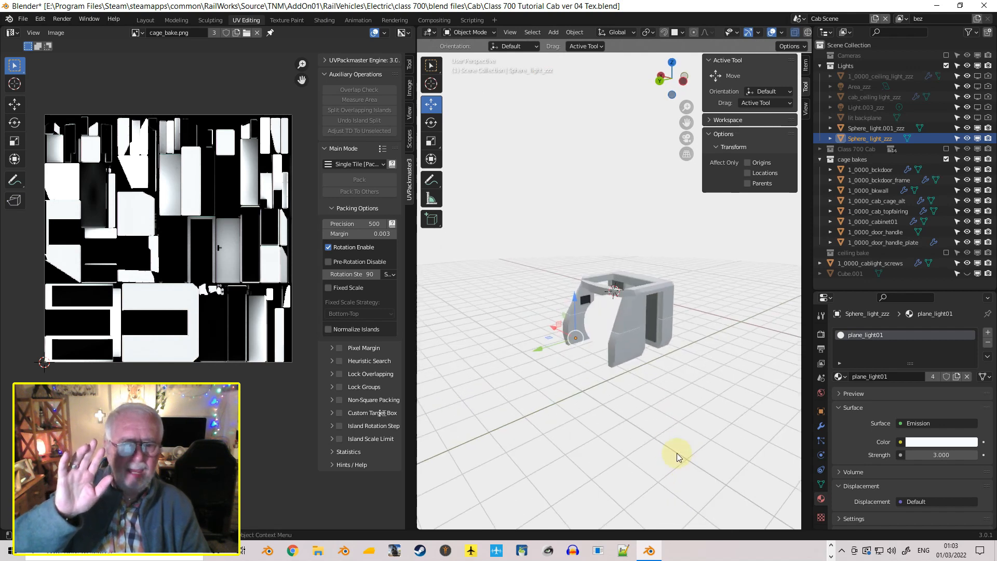
scroll(657, 425, "up", 4)
scroll(656, 425, "up", 3)
middle_click_drag(657, 409, 668, 391)
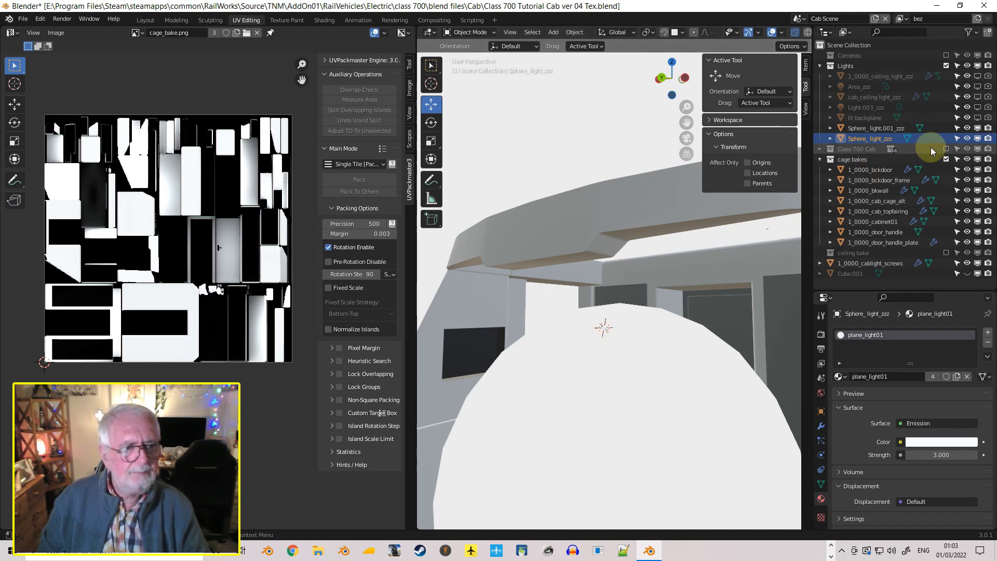
left_click(968, 128)
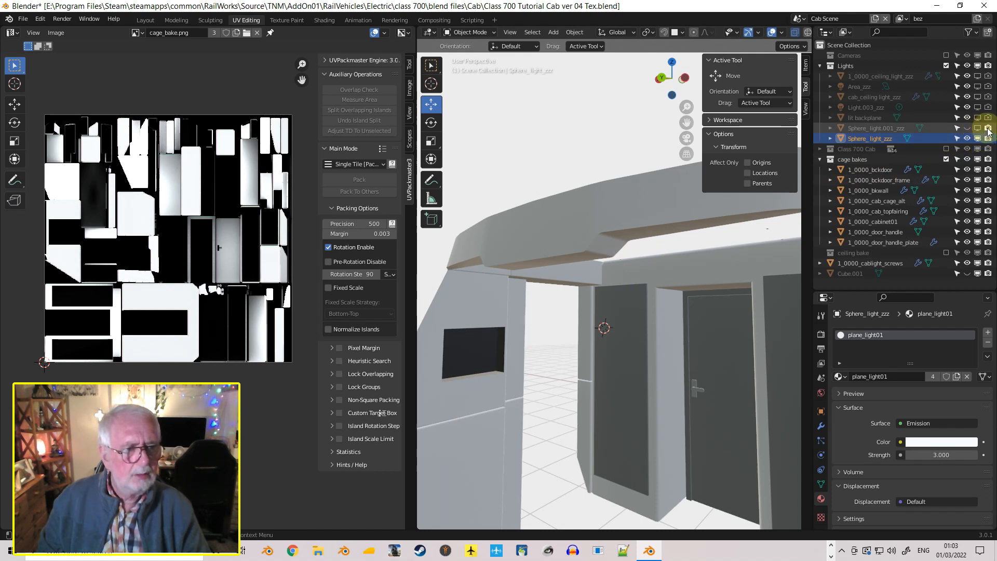
middle_click_drag(590, 297, 585, 204)
scroll(613, 330, "down", 3)
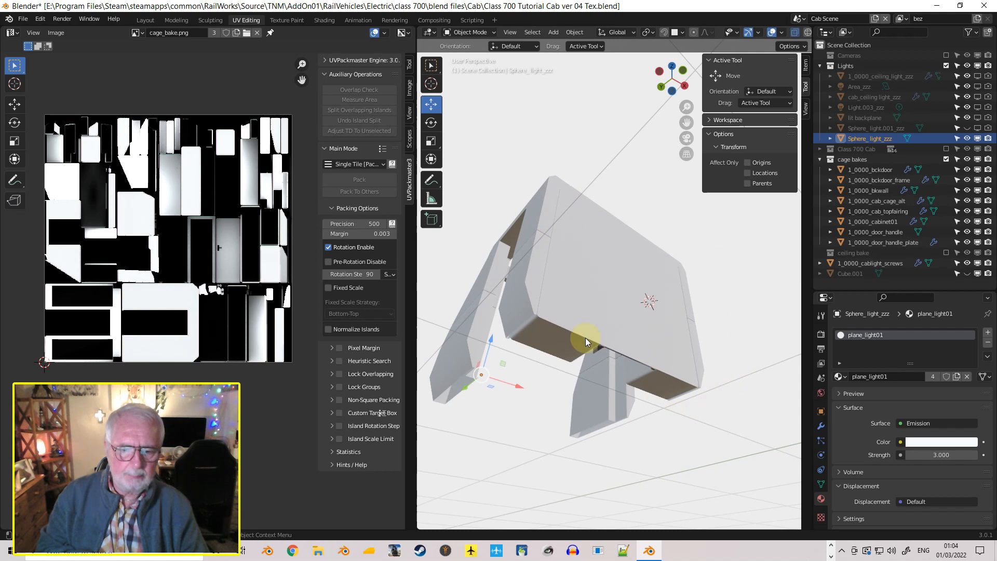
middle_click_drag(659, 281, 779, 401)
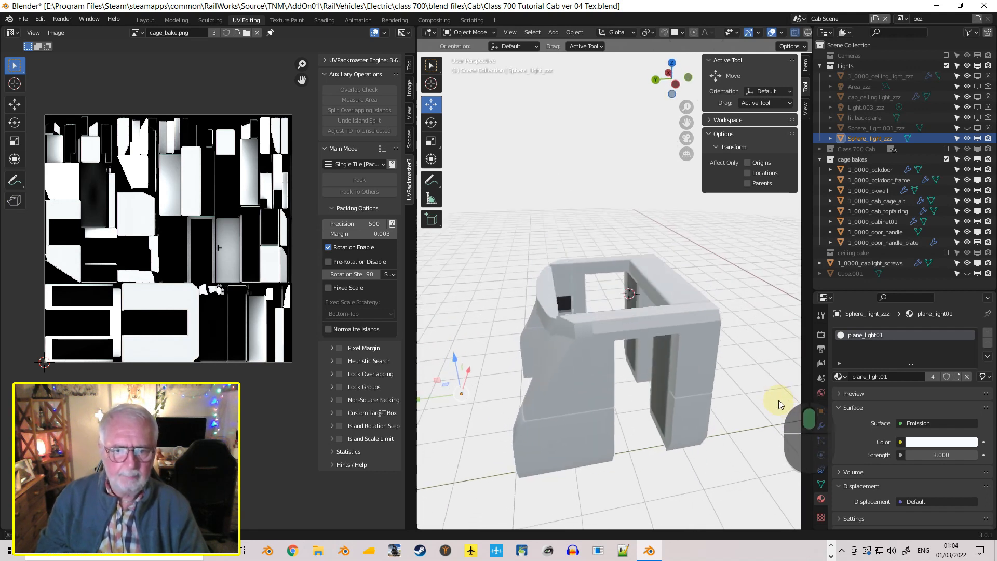
scroll(699, 392, "up", 5)
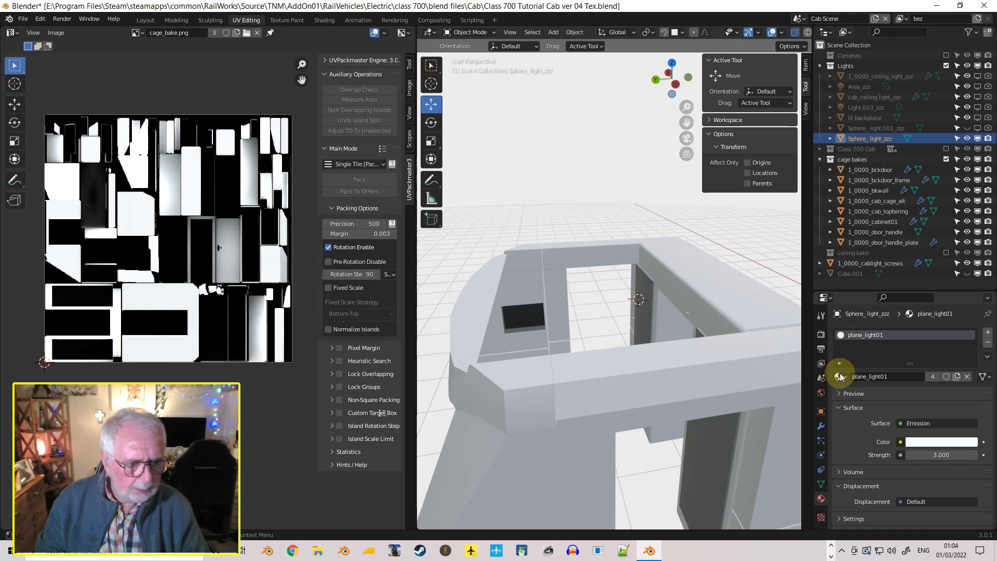
Review the Cycles render settings, the World surface settings, and the Fast GI Approximation options
left_click(821, 335)
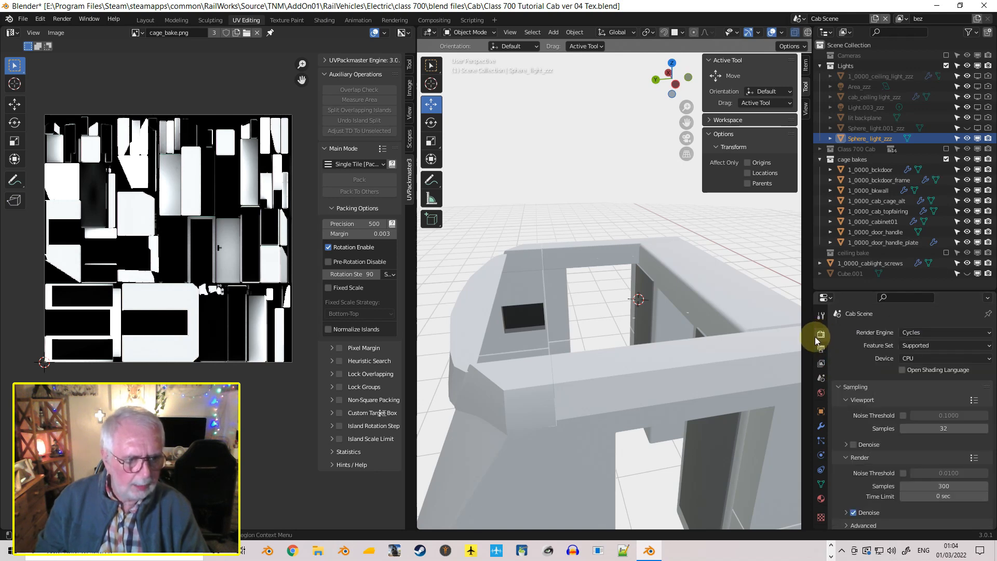
scroll(841, 358, "down", 3)
scroll(854, 397, "down", 6)
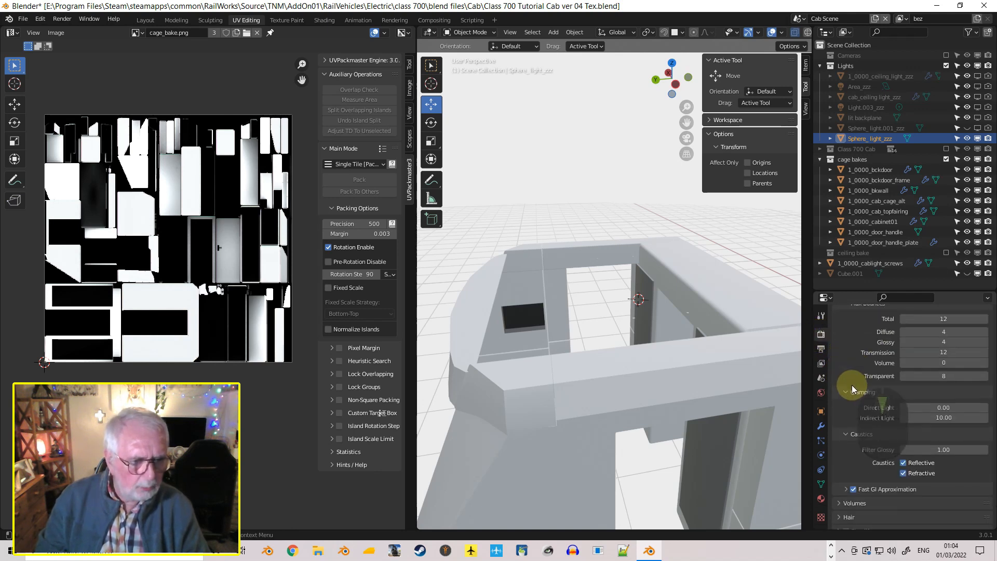
scroll(854, 363, "down", 7)
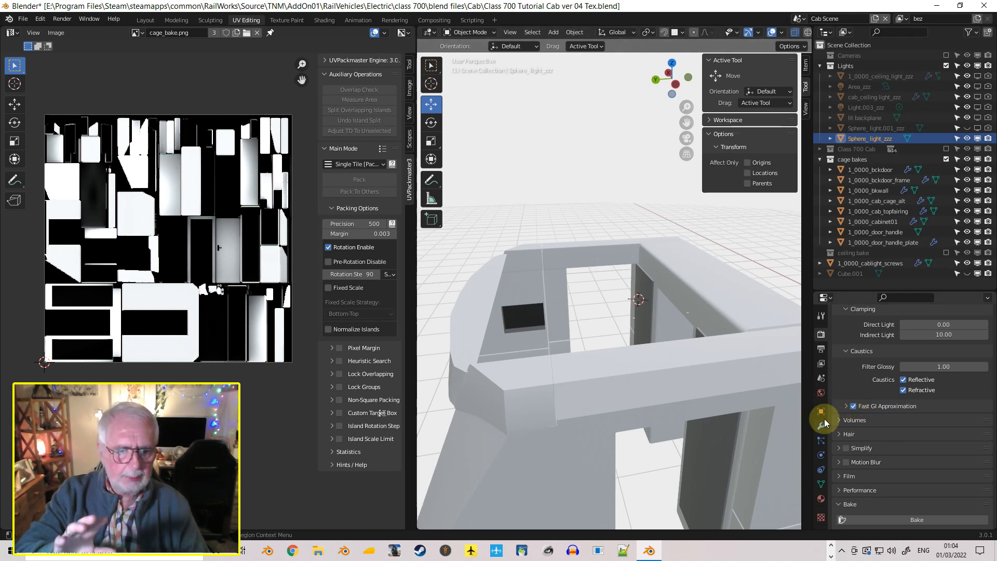
left_click(821, 395)
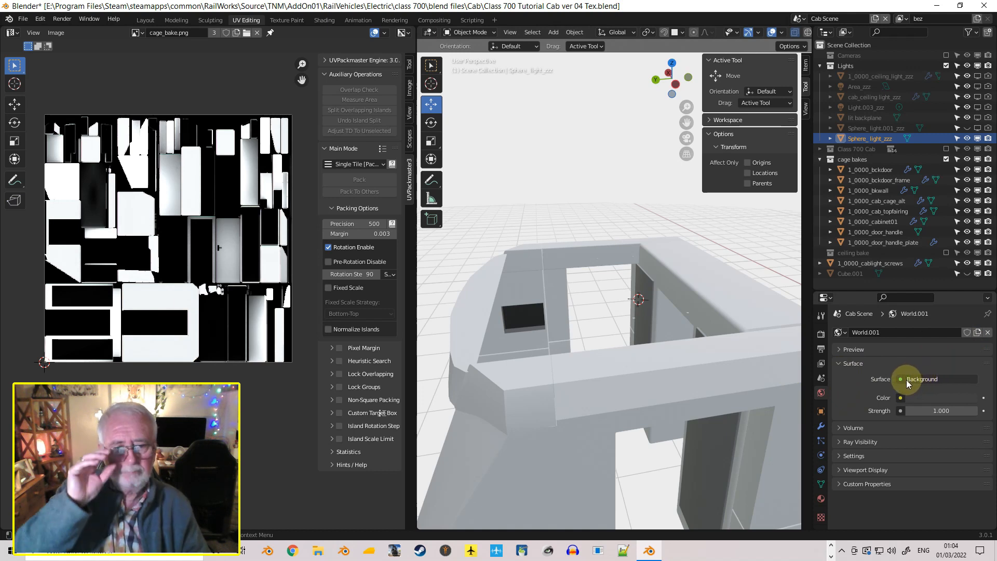
left_click(821, 334)
scroll(858, 356, "down", 2)
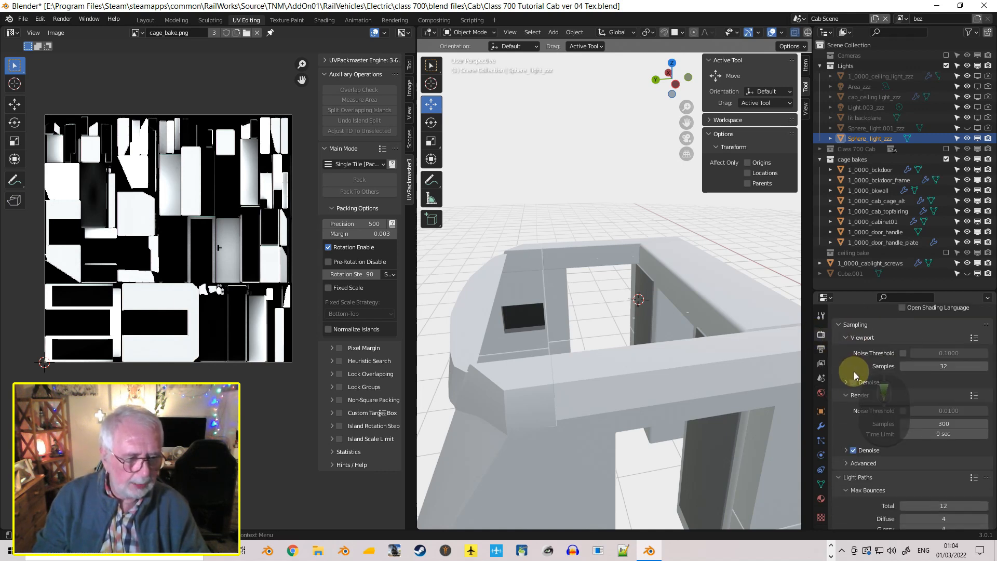
scroll(854, 372, "down", 10)
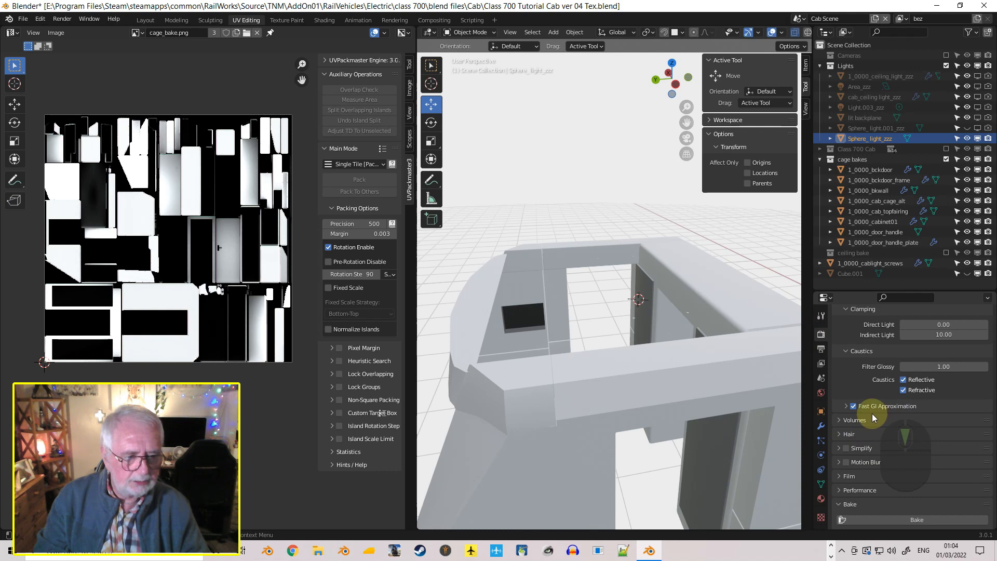
left_click(847, 407)
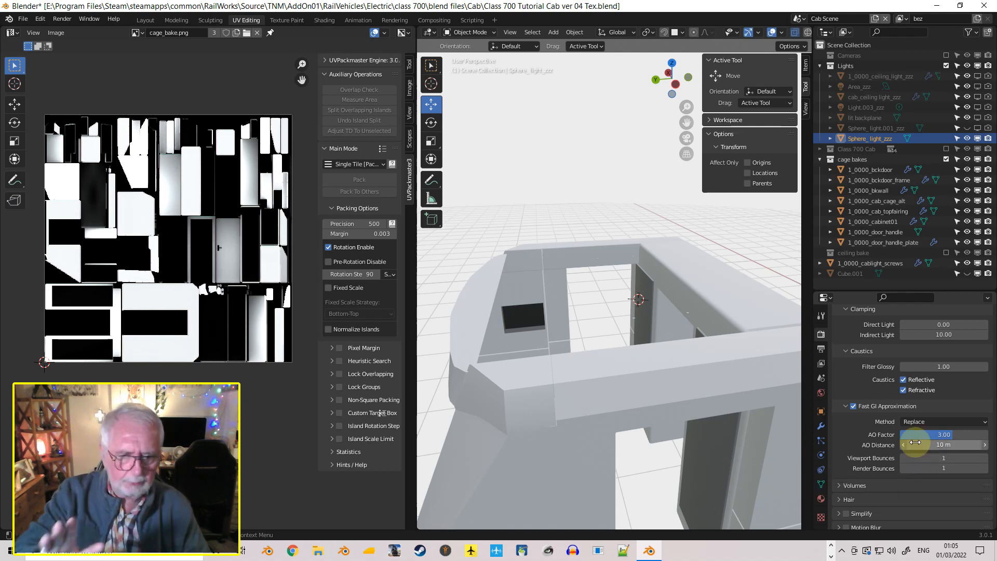
left_click(847, 405)
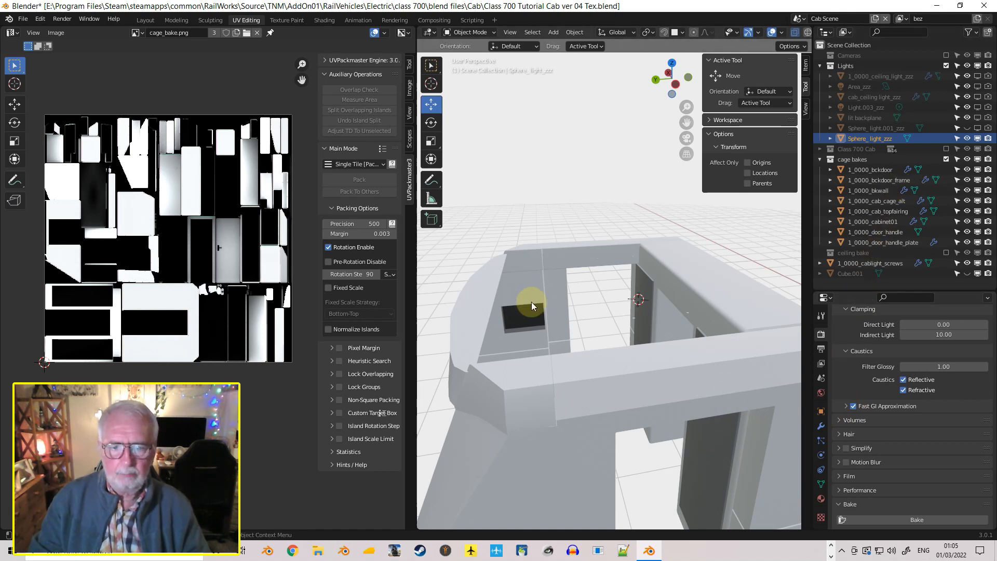
Select all cage bakes objects from 1_0000_bckdoor to 1_0000_door_handle_plate and select all their faces and UVs in Edit Mode
middle_click_drag(532, 301, 528, 327)
scroll(631, 356, "down", 2)
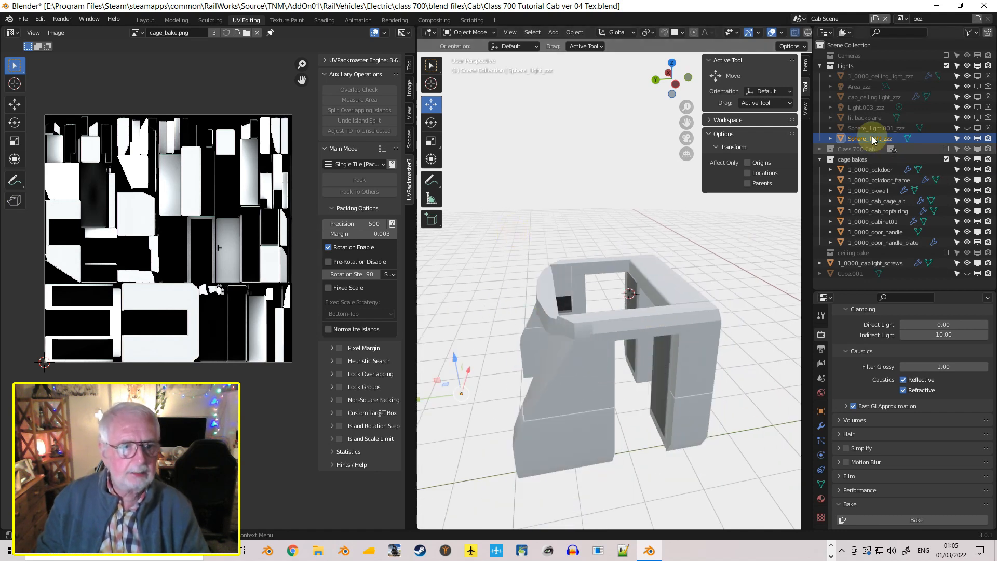
left_click(850, 167)
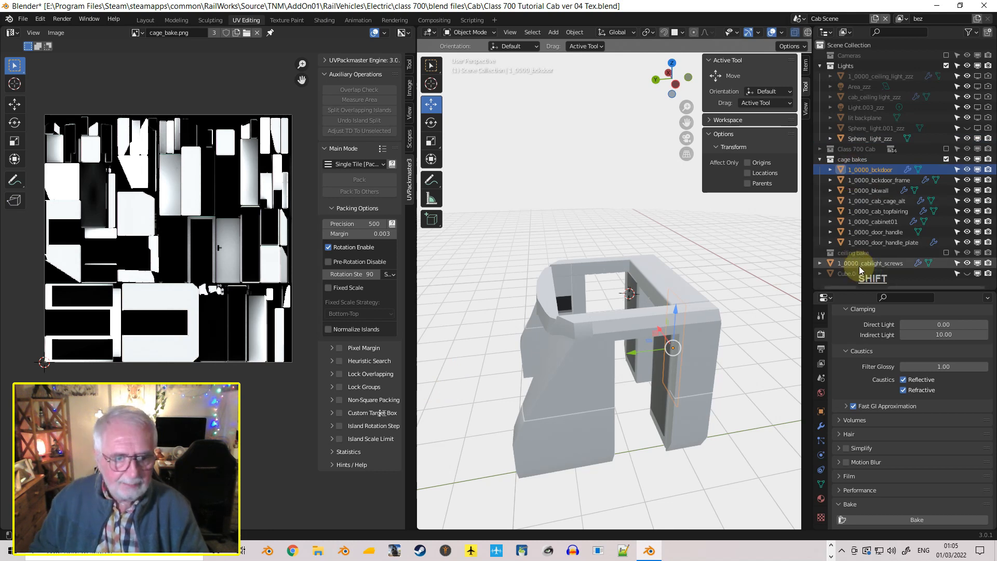
left_click(868, 242, "shift")
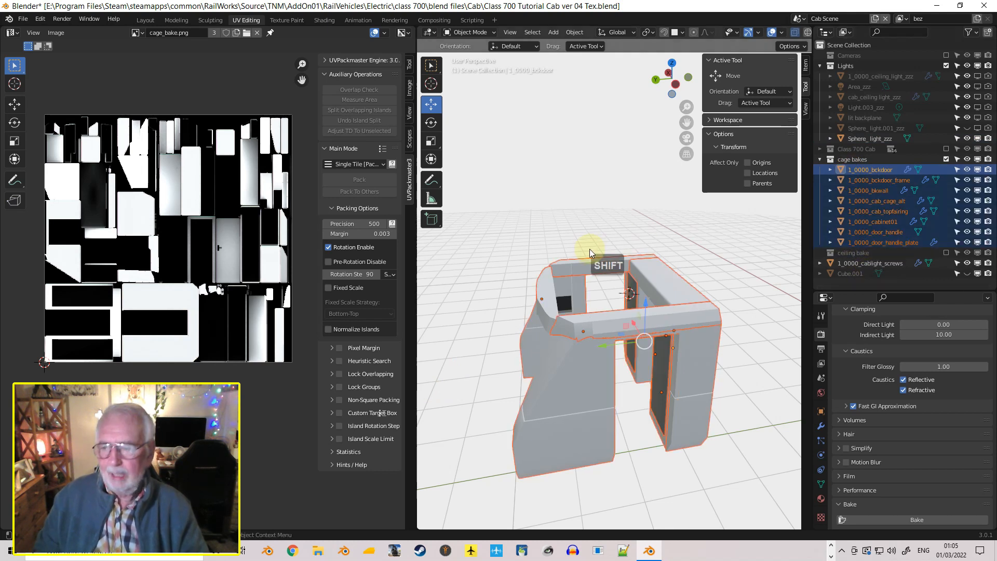
key("Tab")
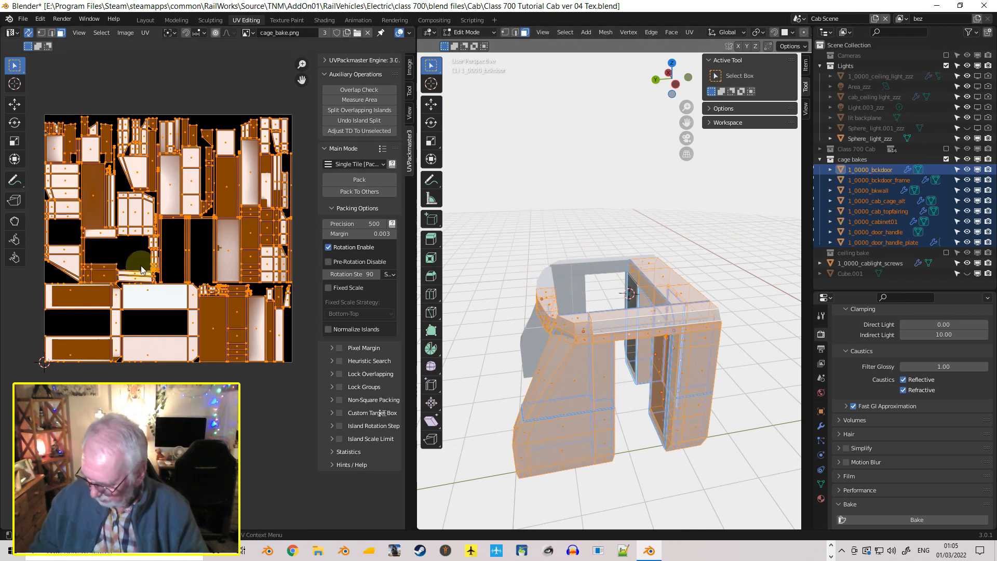
key("a")
key("a")
key("a")
key("a")
key("a")
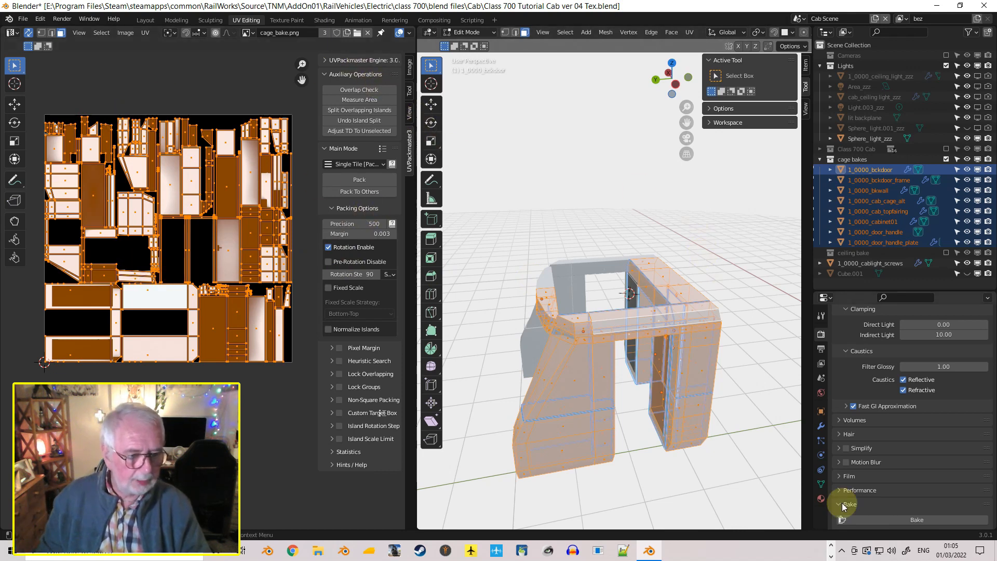
Examine the Bake settings and the pixel margin around the UV islands in cage_bake.png
scroll(904, 497, "down", 4)
scroll(904, 497, "down", 6)
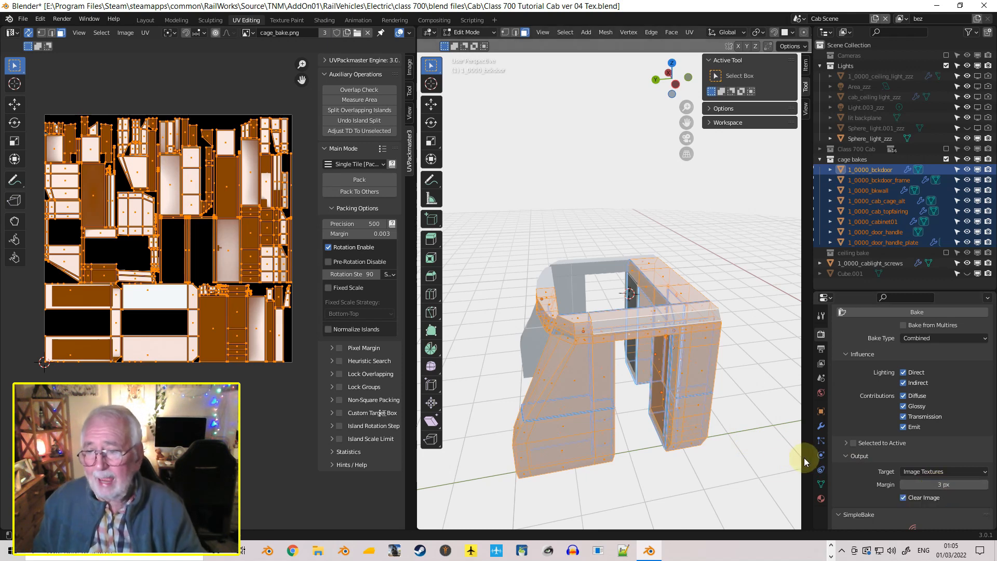
scroll(195, 329, "up", 3)
scroll(194, 330, "up", 3)
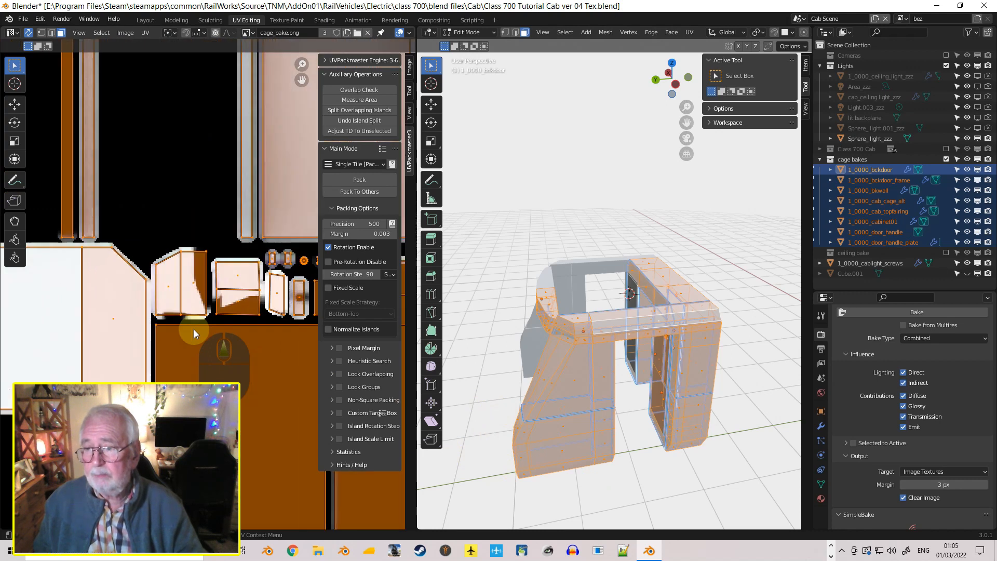
middle_click_drag(234, 311, 238, 288, "shift")
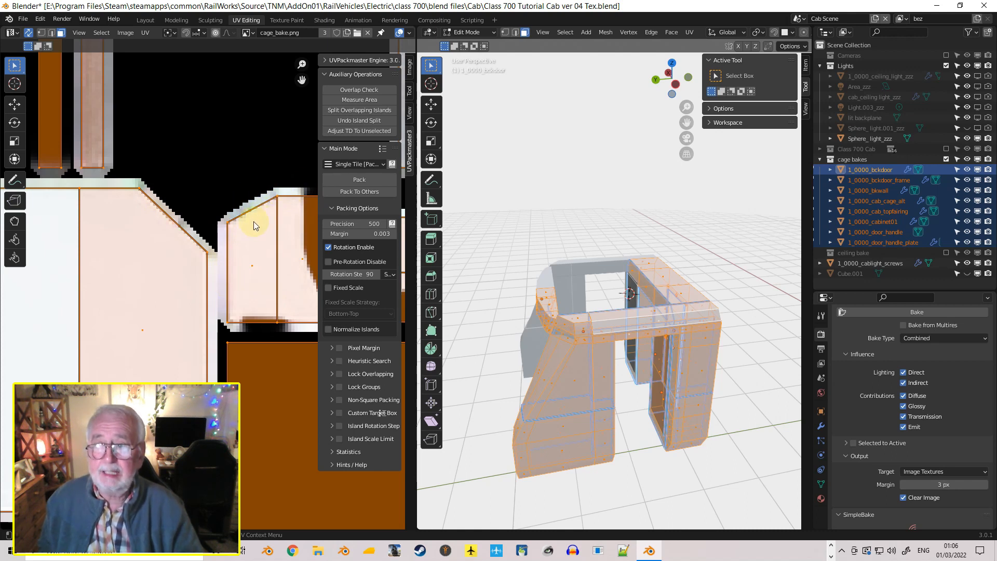
scroll(173, 284, "down", 6)
scroll(172, 281, "up", 4)
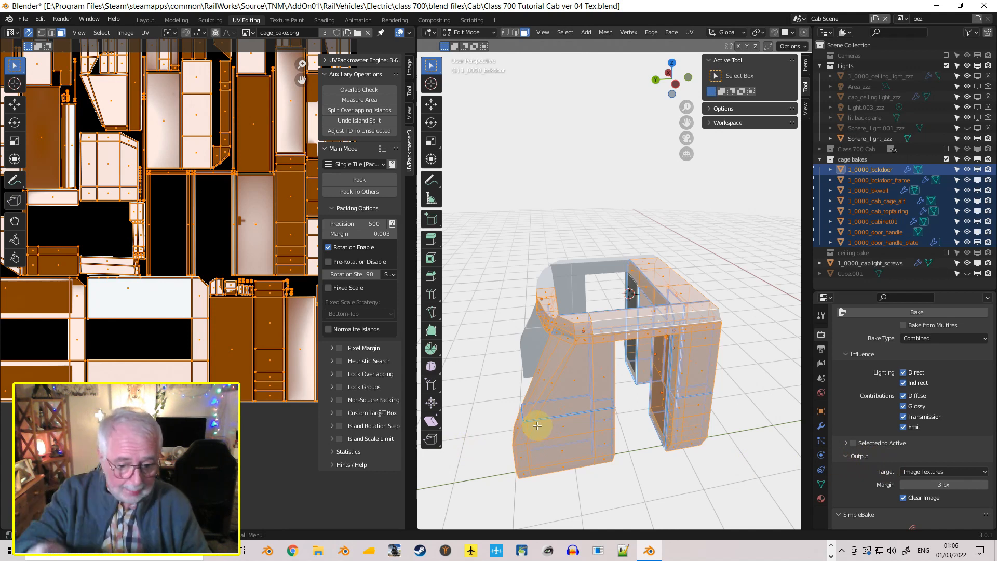
Run the Combined bake of the selected cage parts into cage_bake.png and save the image
left_click(923, 311)
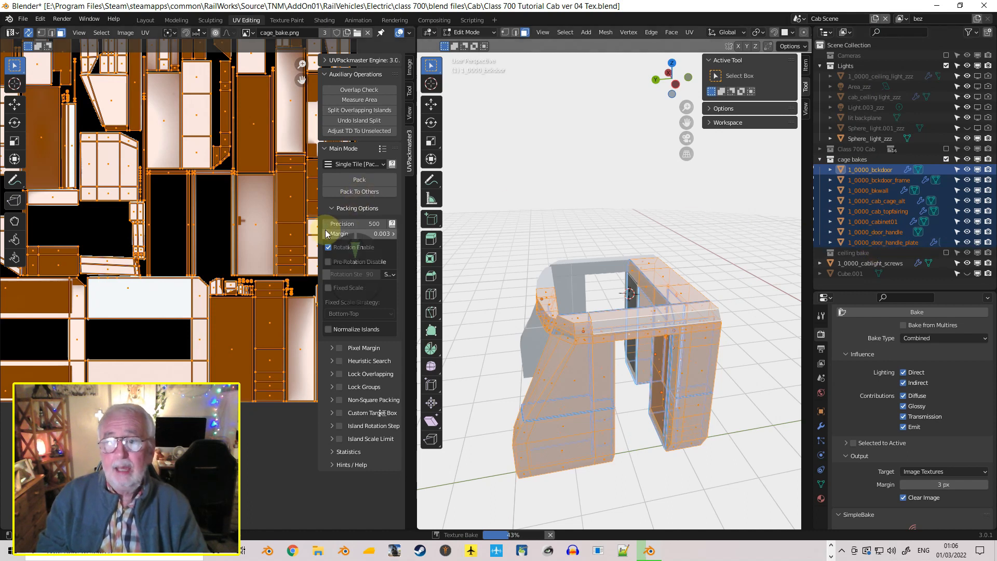
scroll(213, 218, "down", 4)
scroll(212, 219, "down", 1)
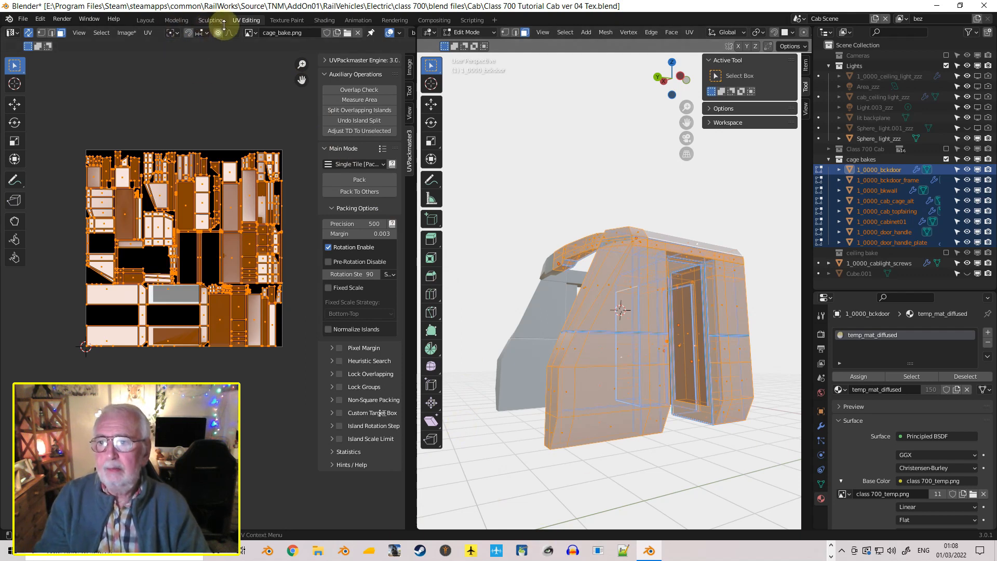
left_click(127, 32)
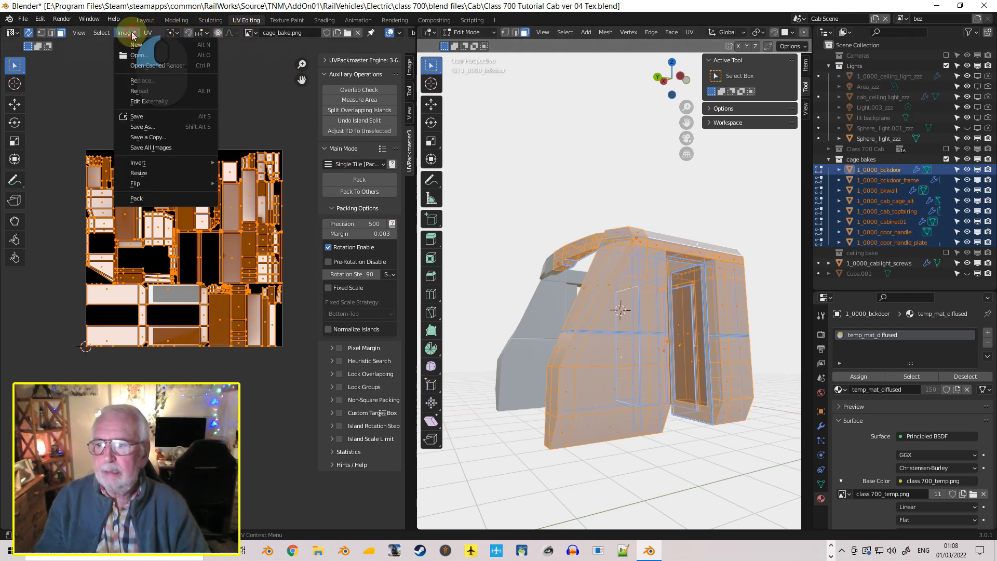
left_click(133, 116)
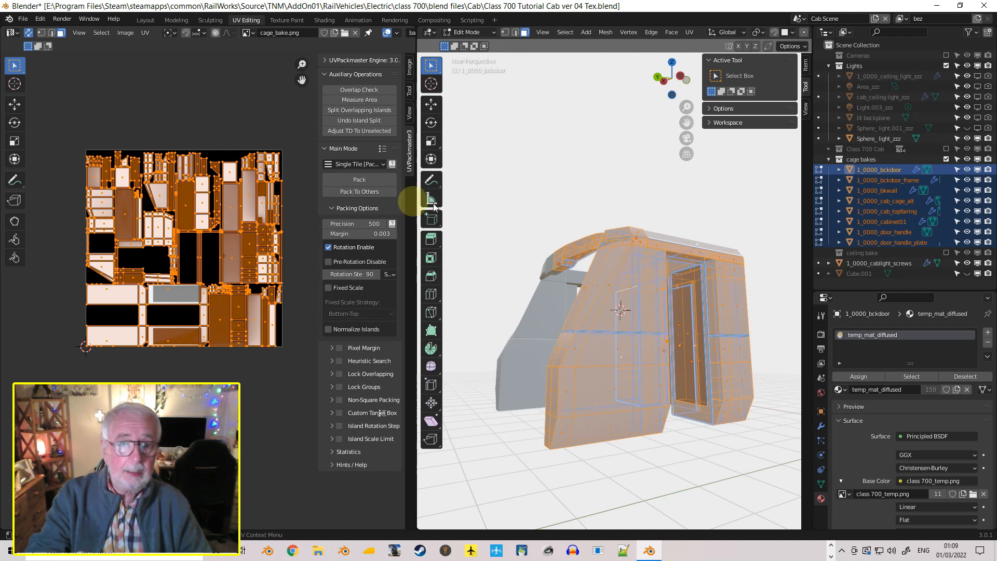
Return to the Layout workspace, exclude the Lights collection, and inspect the cage's back door area up close
left_click(148, 25)
middle_click_drag(332, 286, 293, 276)
left_click(947, 66)
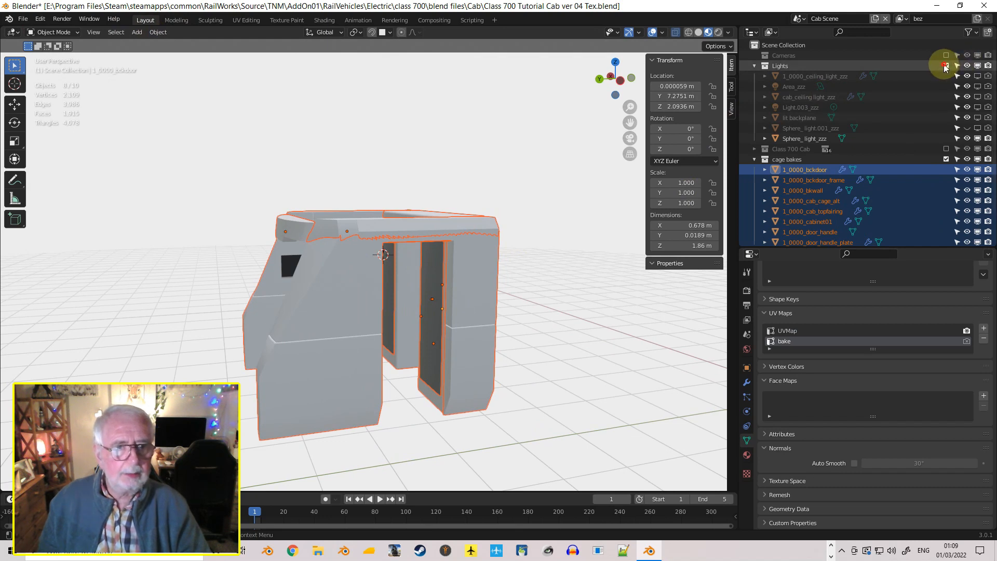
scroll(345, 293, "up", 3)
middle_click_drag(351, 292, 452, 216)
scroll(381, 327, "up", 4)
scroll(460, 248, "up", 3)
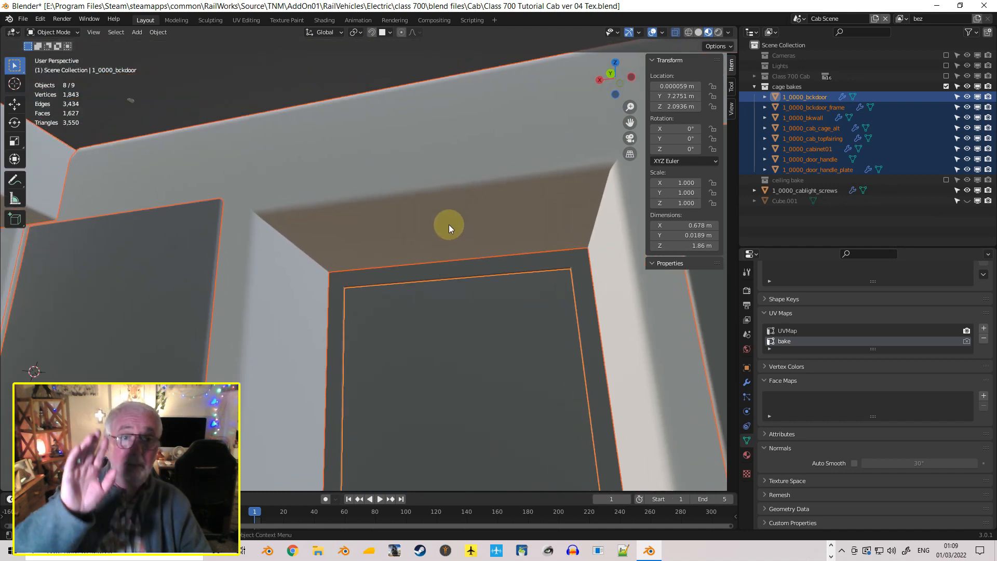
middle_click_drag(443, 232, 438, 263)
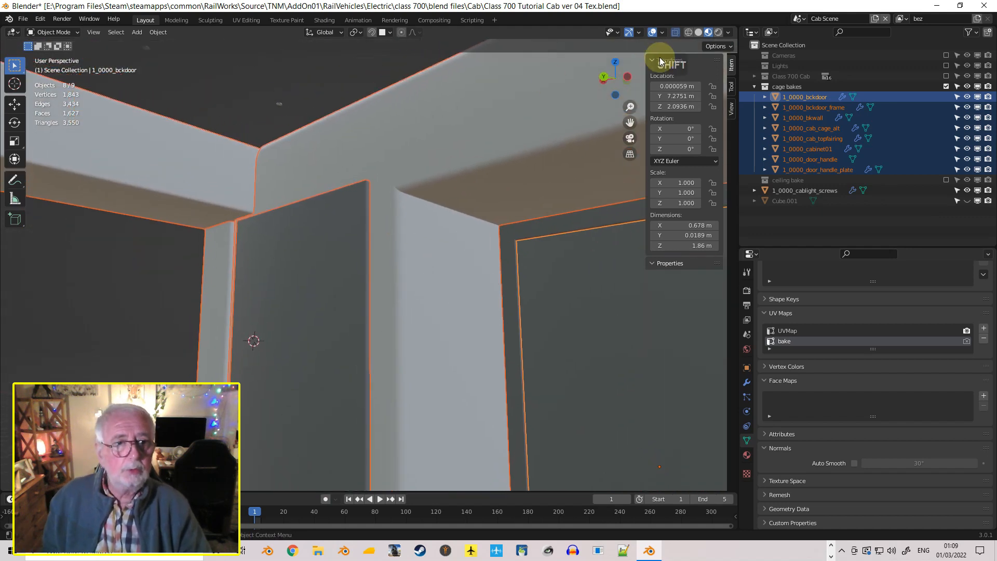
Make the bake UV map active for rendering on 1_0000_bckdoor, 1_0000_bckdoor_frame, 1_0000_bkwall and 1_0000_cab_cage_alt
left_click(799, 98)
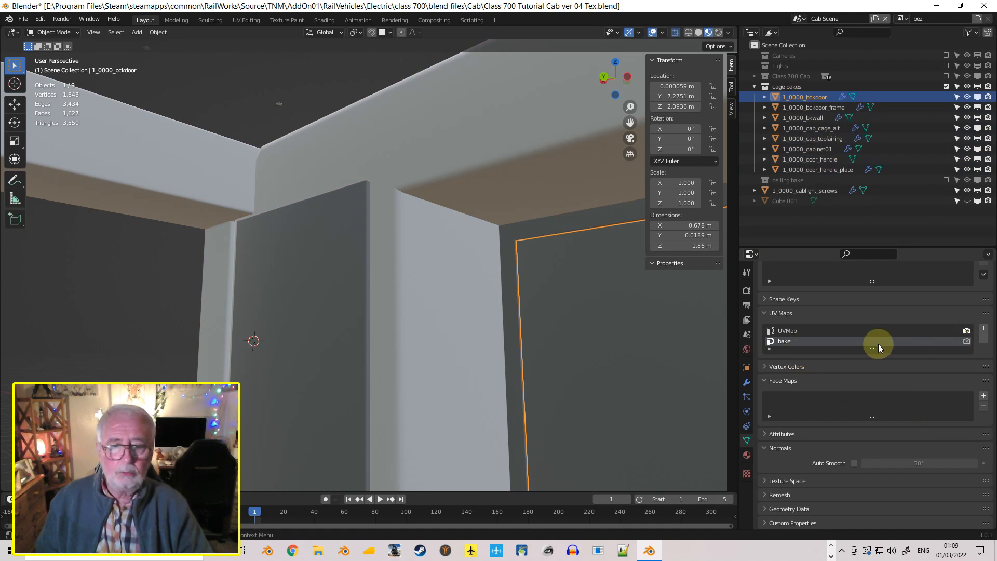
left_click(966, 342)
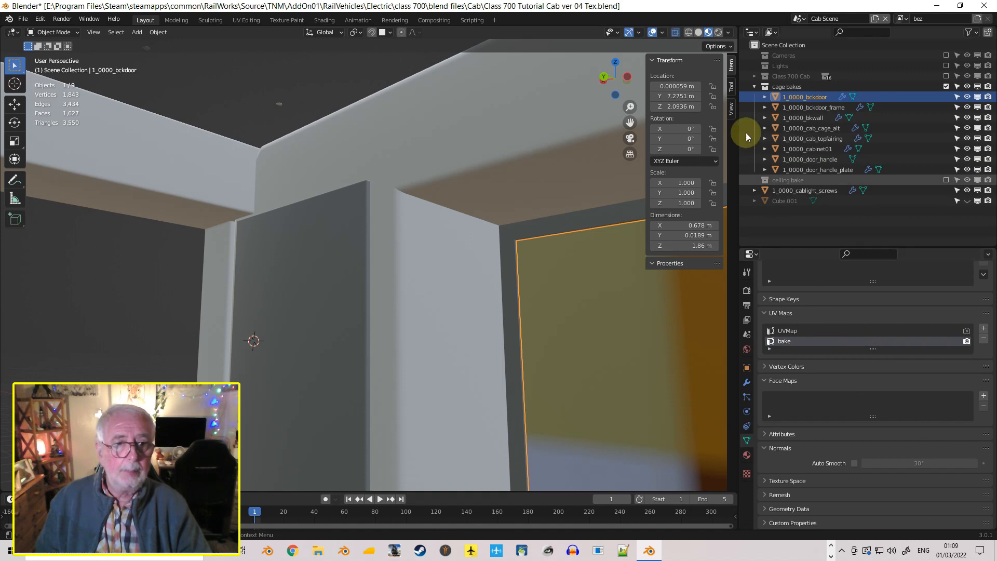
left_click(813, 107)
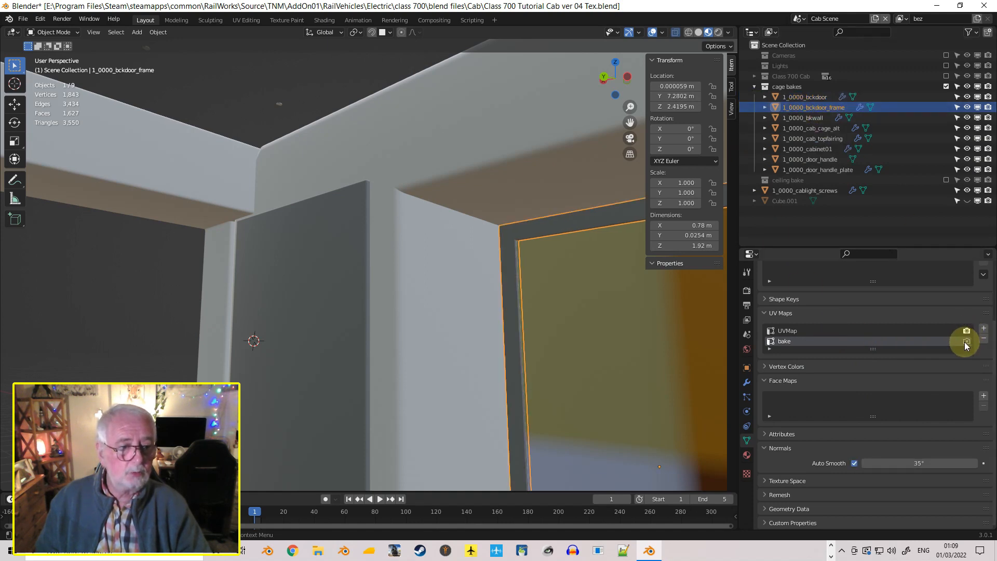
left_click(818, 119)
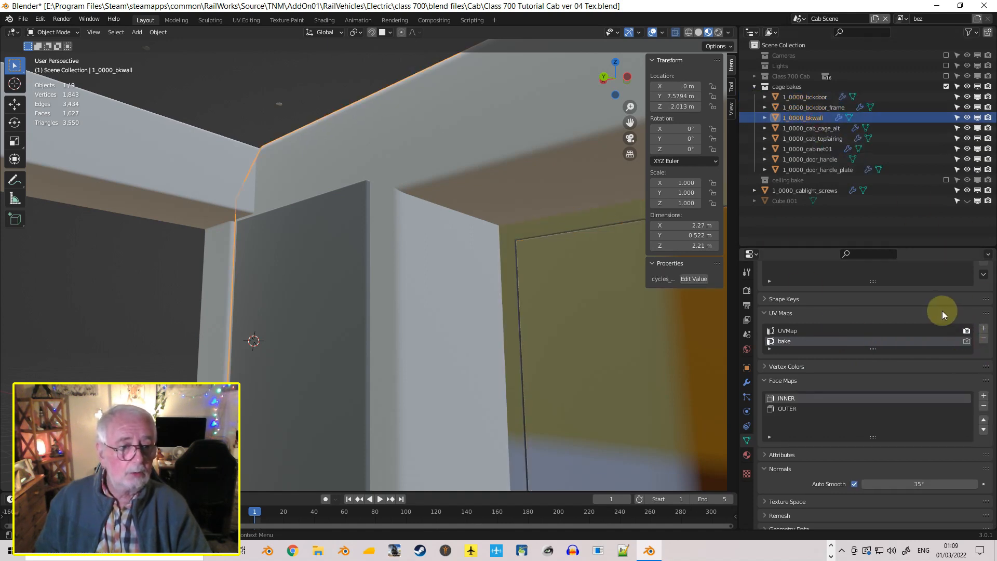
left_click(967, 342)
left_click(813, 129)
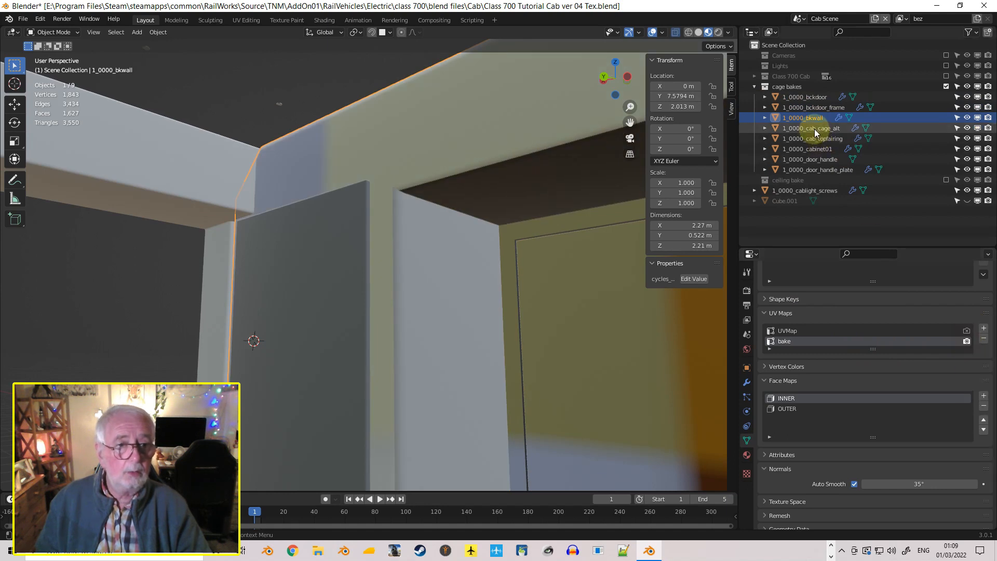
left_click(967, 342)
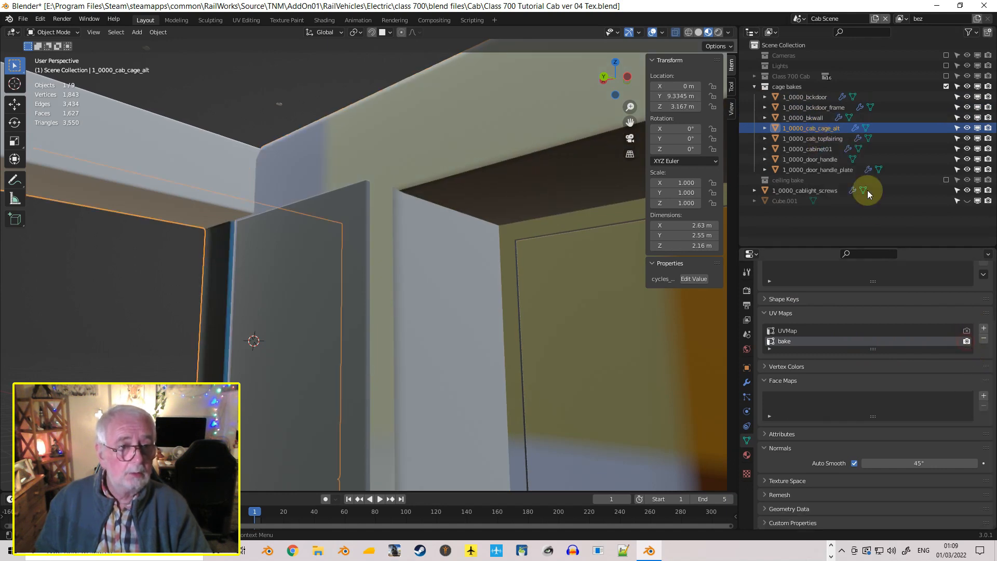
Make the bake UV map active for rendering on 1_0000_cab_topfairing, 1_0000_cabinet01, 1_0000_door_handle and 1_0000_door_handle_plate
left_click(837, 140)
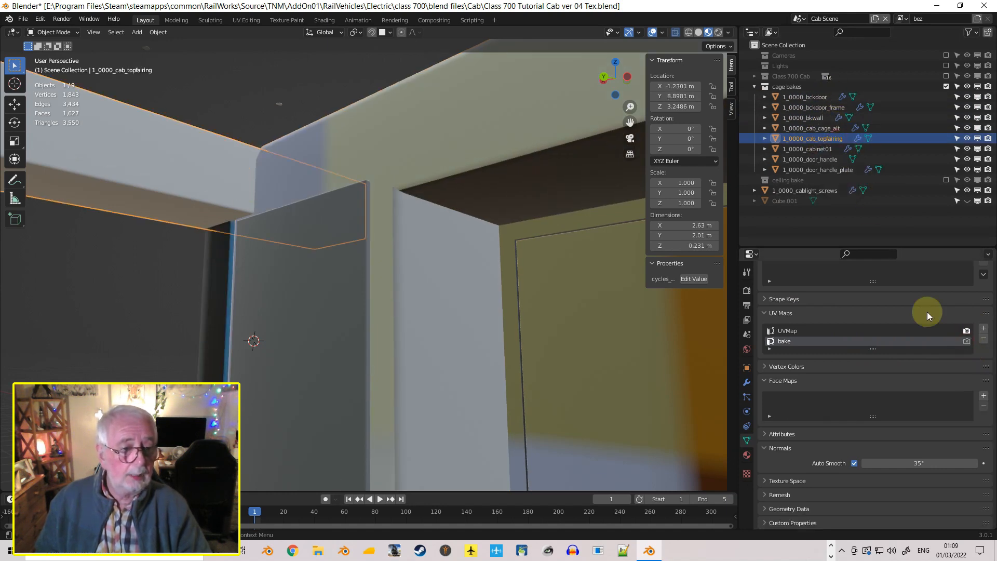
left_click(966, 342)
left_click(827, 148)
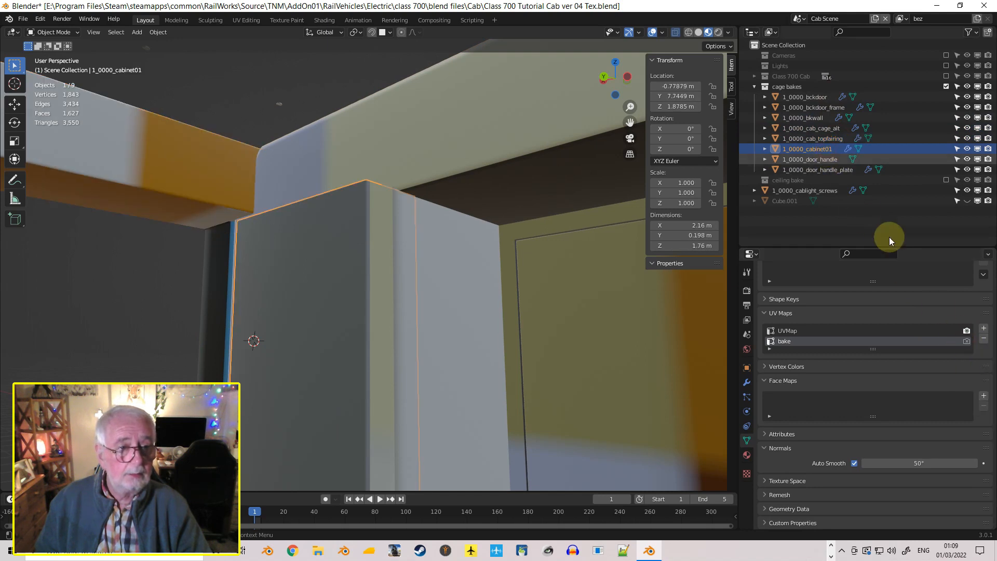
left_click(966, 342)
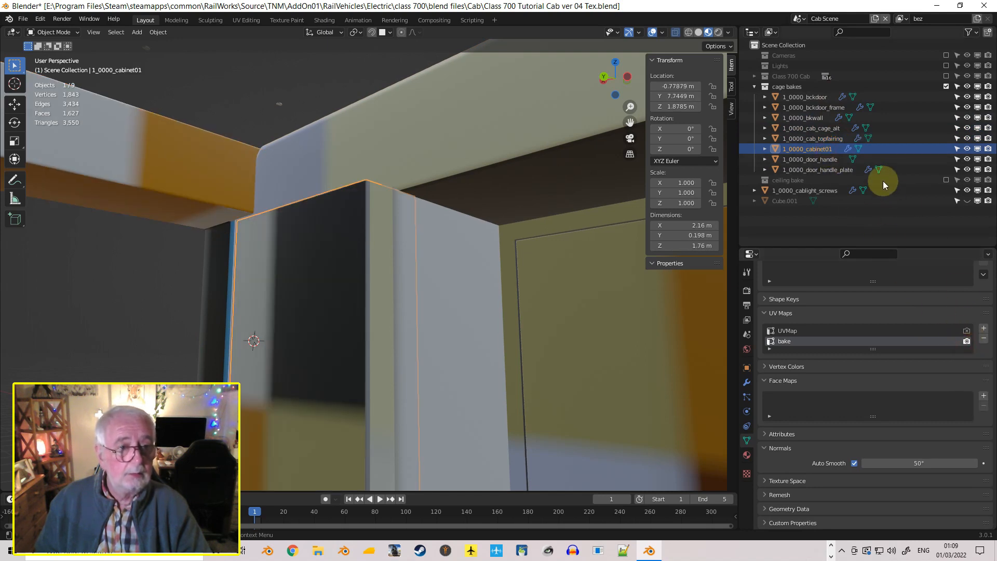
left_click(831, 159)
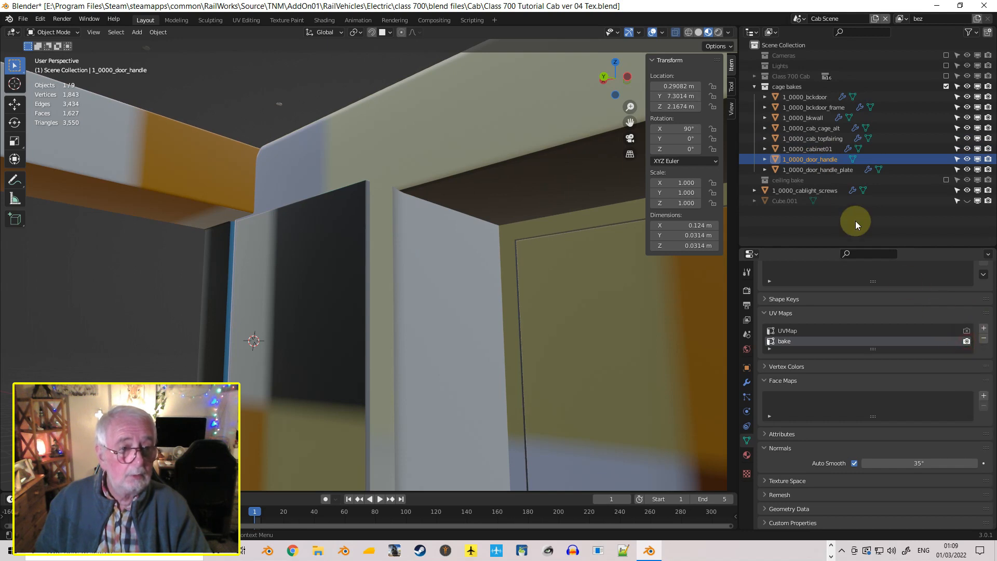
left_click(828, 169)
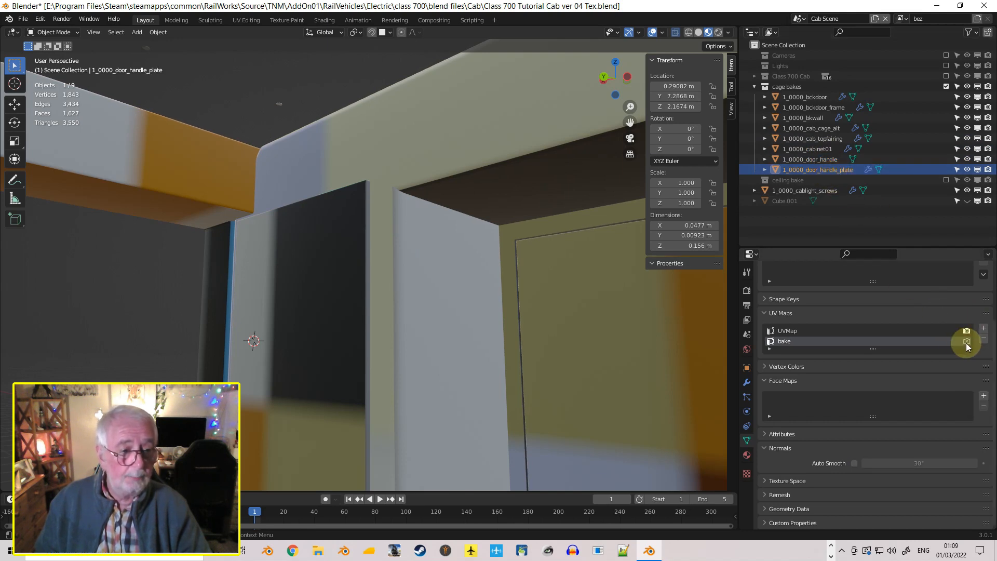
Examine the whole cage from several angles and the material assigned to the door handle plate
scroll(566, 252, "down", 8)
middle_click_drag(547, 259, 95, 308)
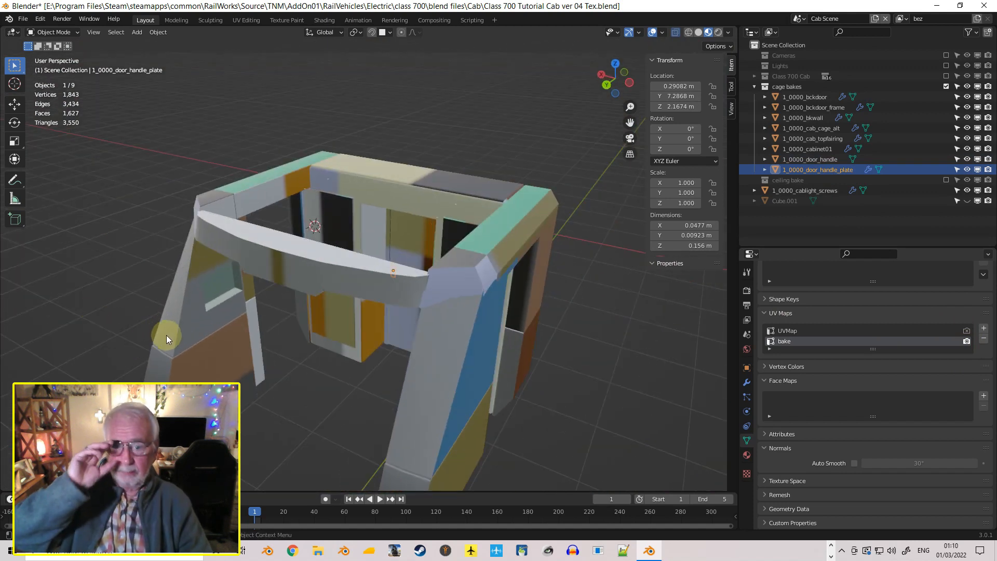
middle_click_drag(245, 322, 205, 298)
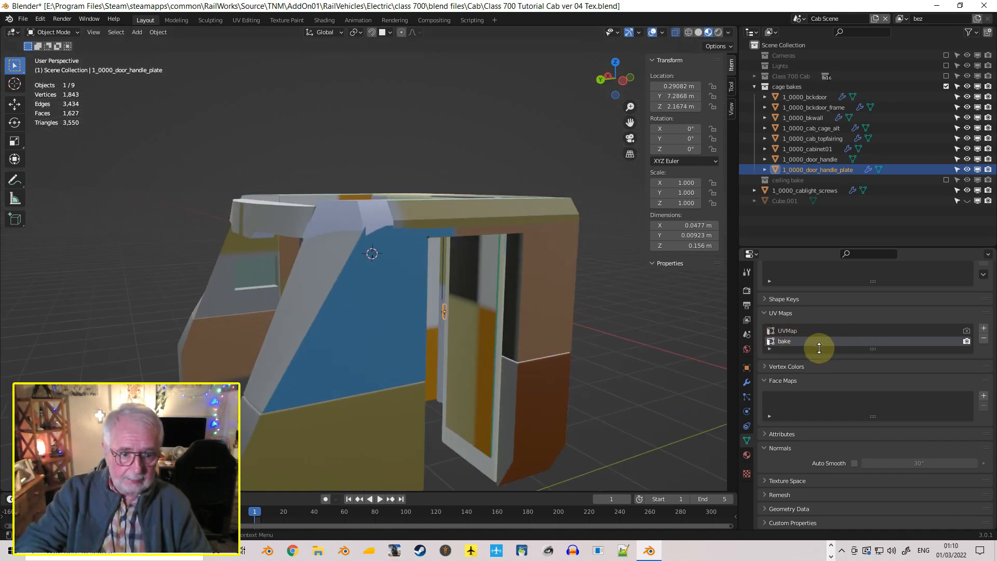
middle_click_drag(573, 332, 562, 363)
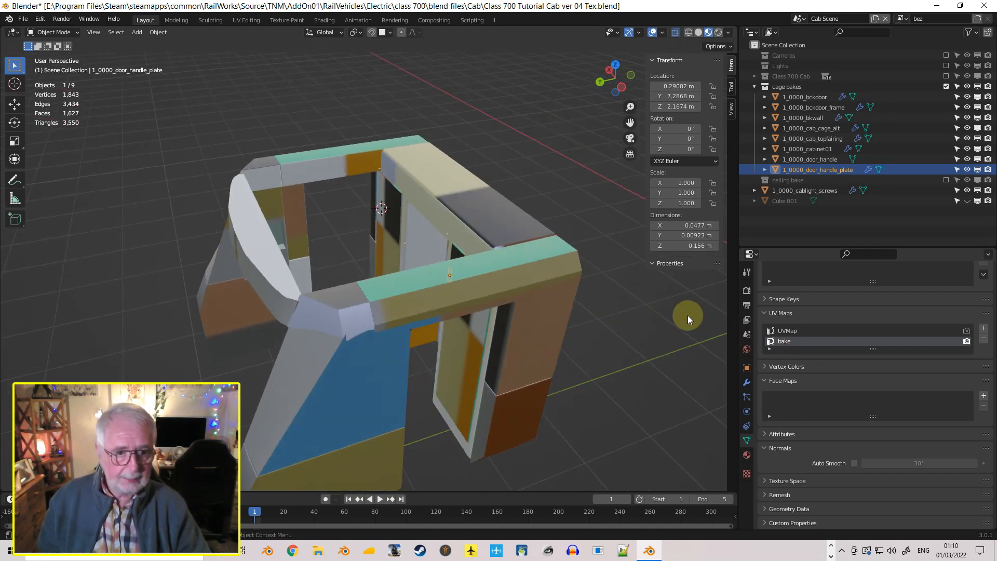
left_click(747, 456)
scroll(846, 304, "up", 4)
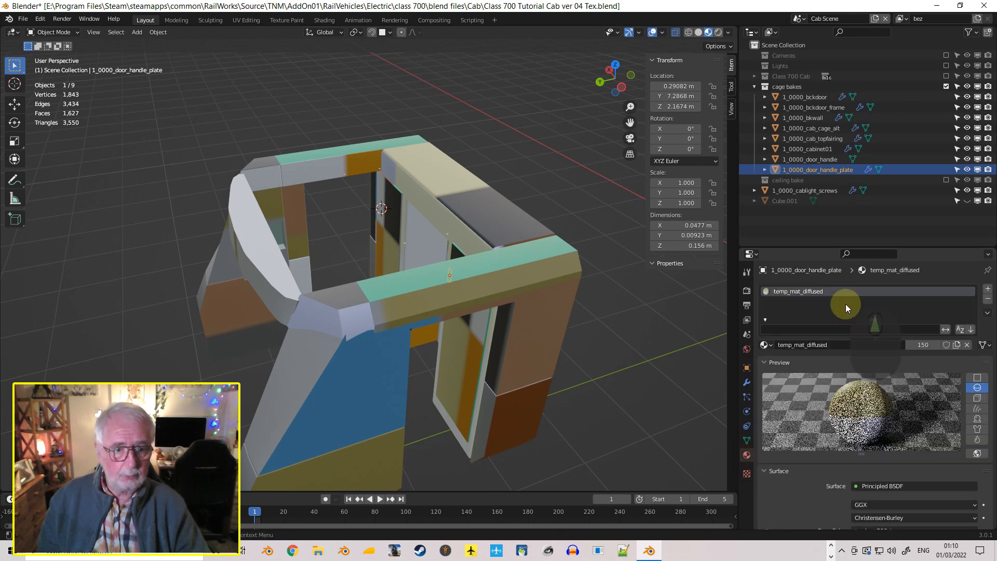
left_click(790, 312)
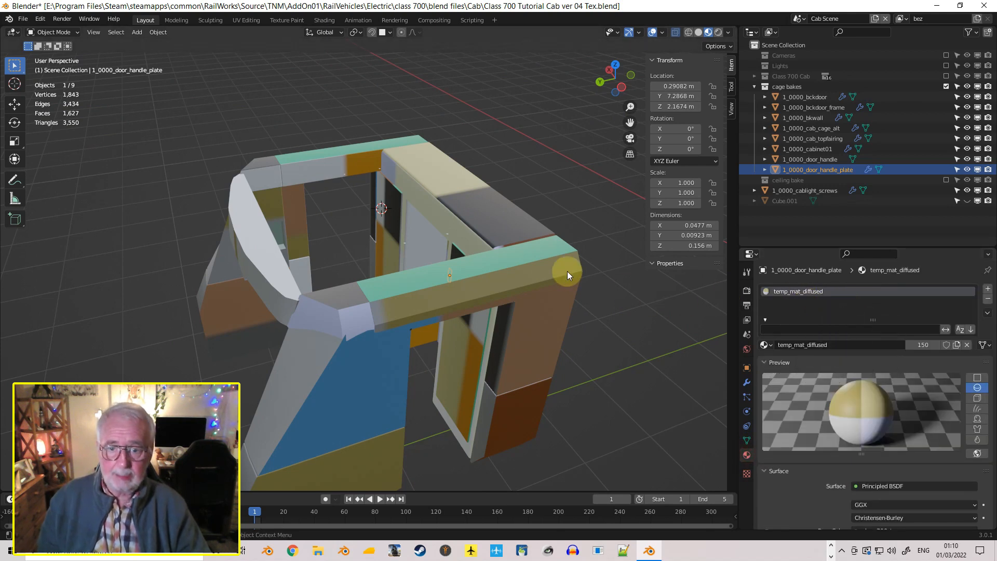
Add a second material slot to 1_0000_cab_topfairing with a new material named cagebake
left_click(539, 272)
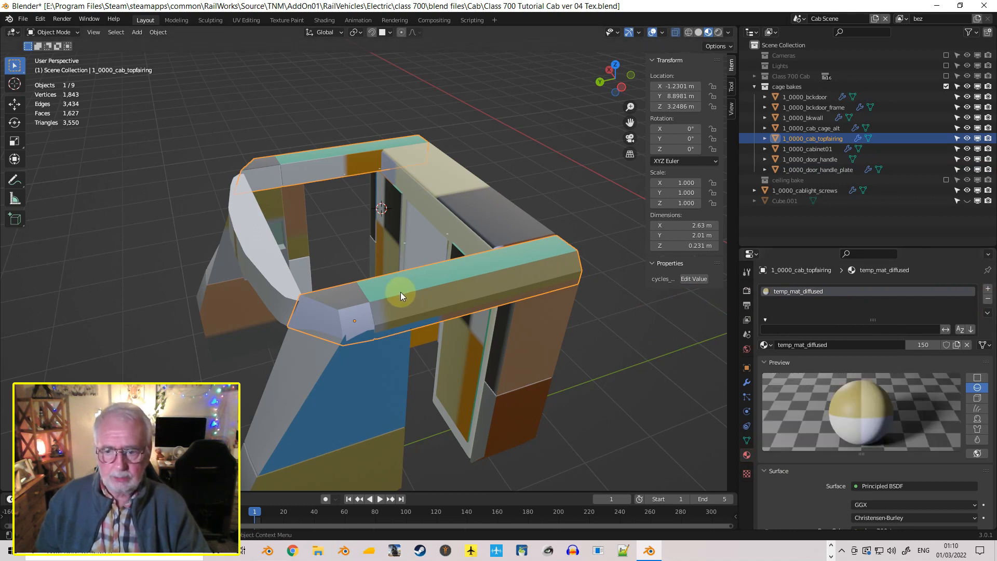
left_click(988, 289)
left_click(840, 355)
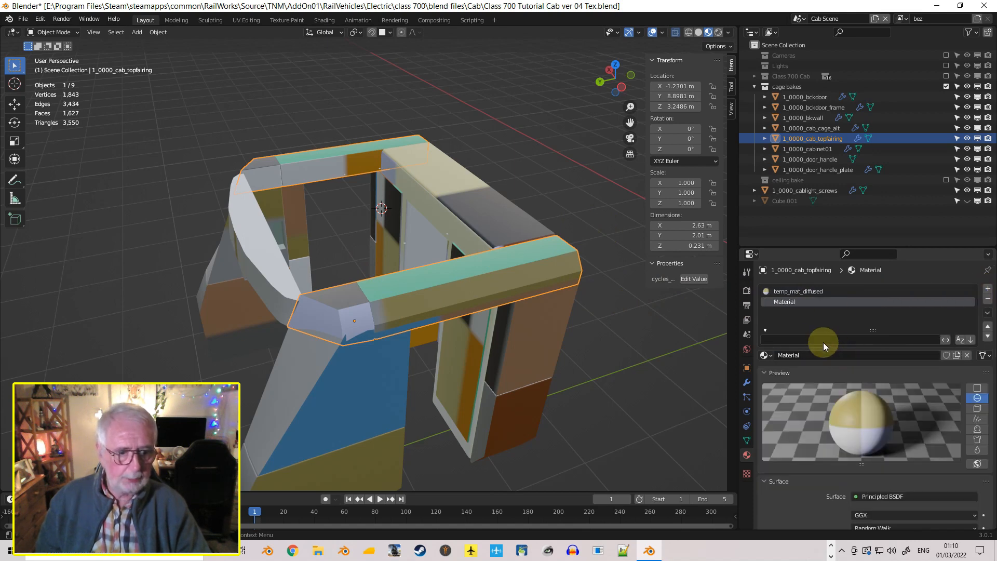
left_click(796, 356)
type("cagebake")
key("Return")
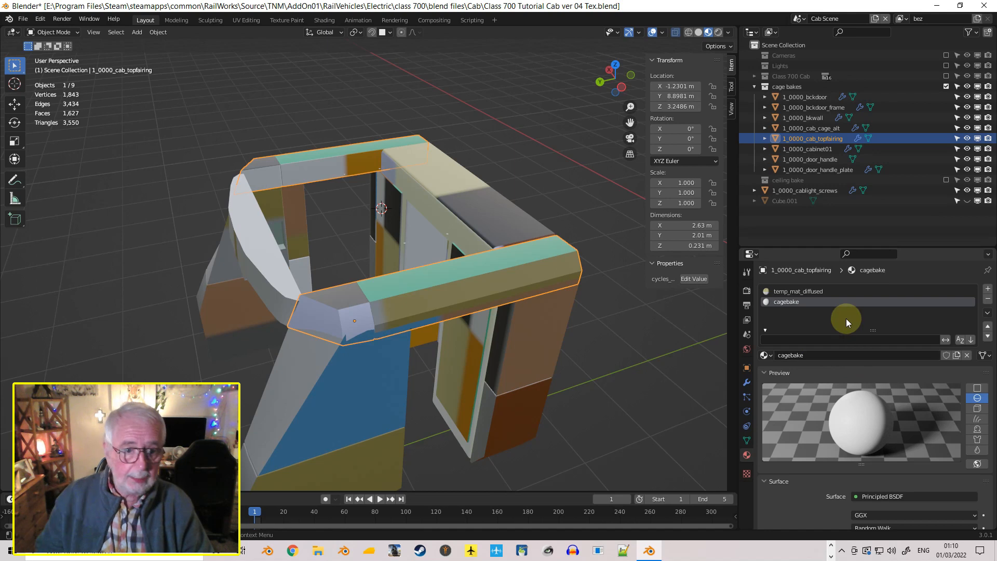
Remove the temp_mat_diffused material slot from 1_0000_cab_topfairing
left_click(821, 294)
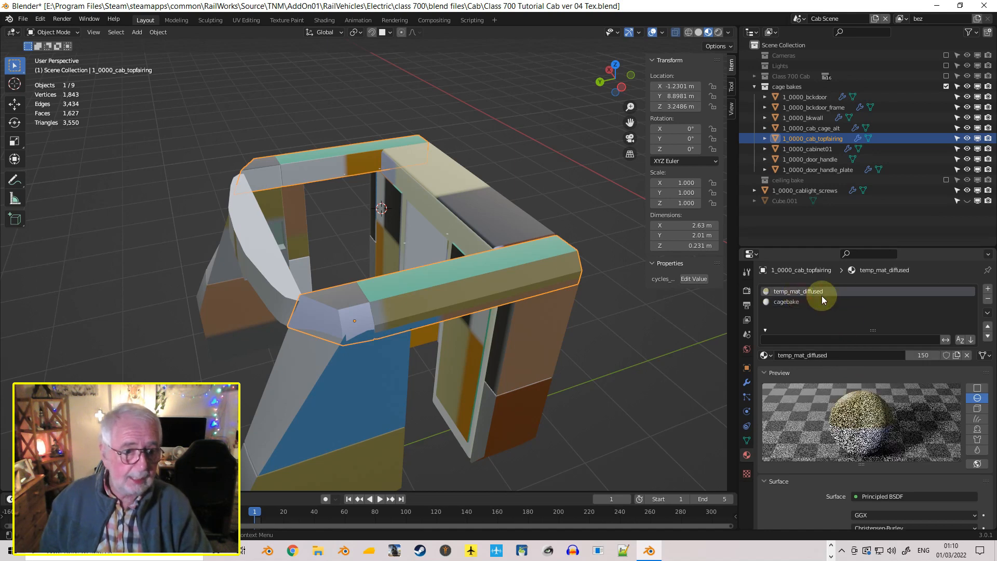
left_click(987, 299)
middle_click_drag(513, 321, 606, 292)
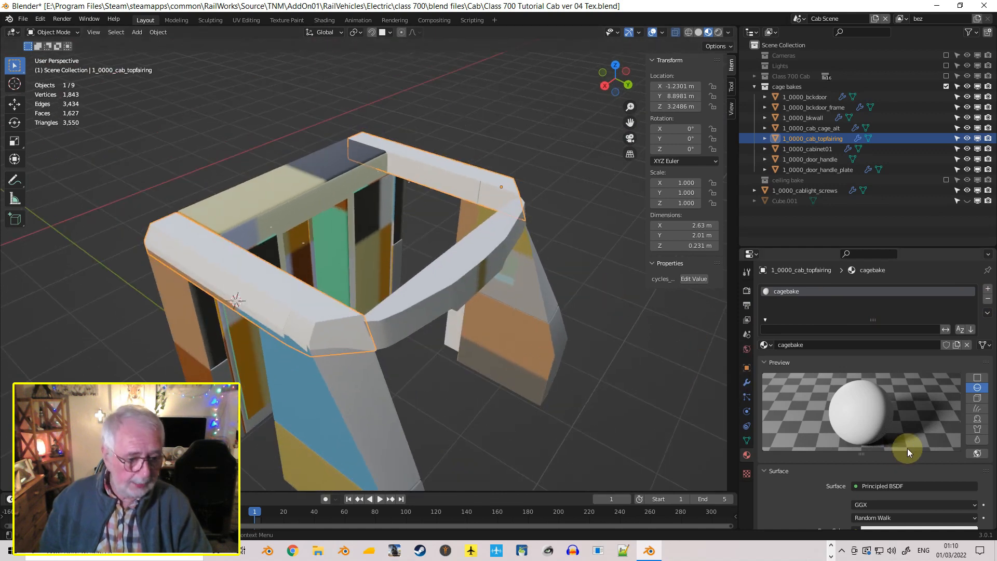
Use an Image Texture as the cagebake material's base color and load cage_bake.png from the class 700 Common\textures folder
scroll(906, 441, "down", 7)
left_click(856, 386)
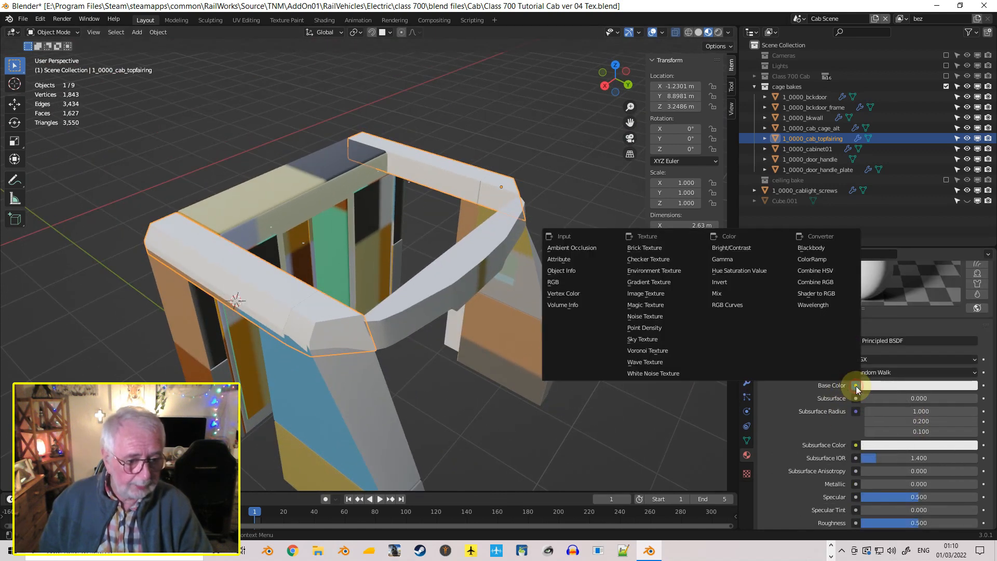
left_click(652, 297)
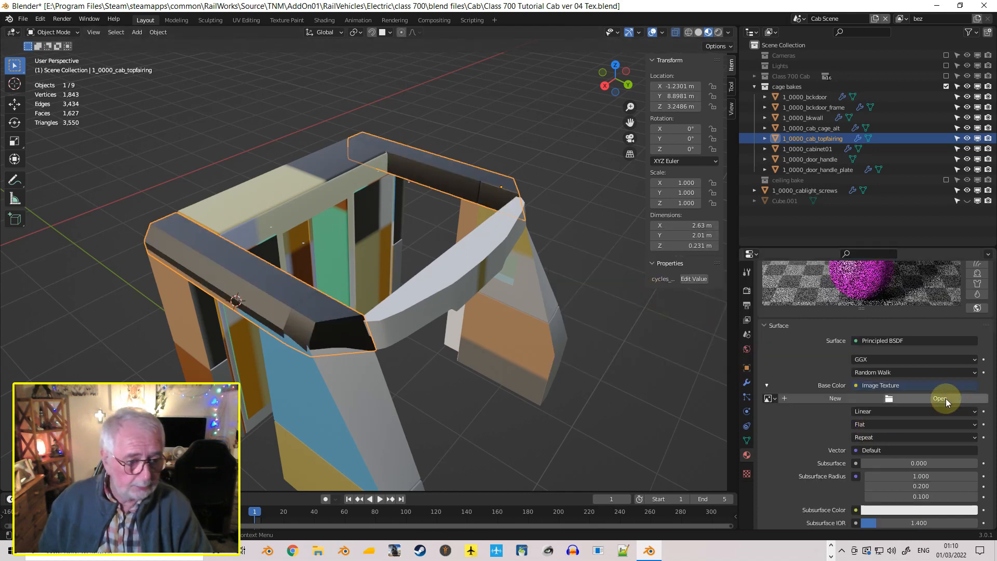
left_click(944, 398)
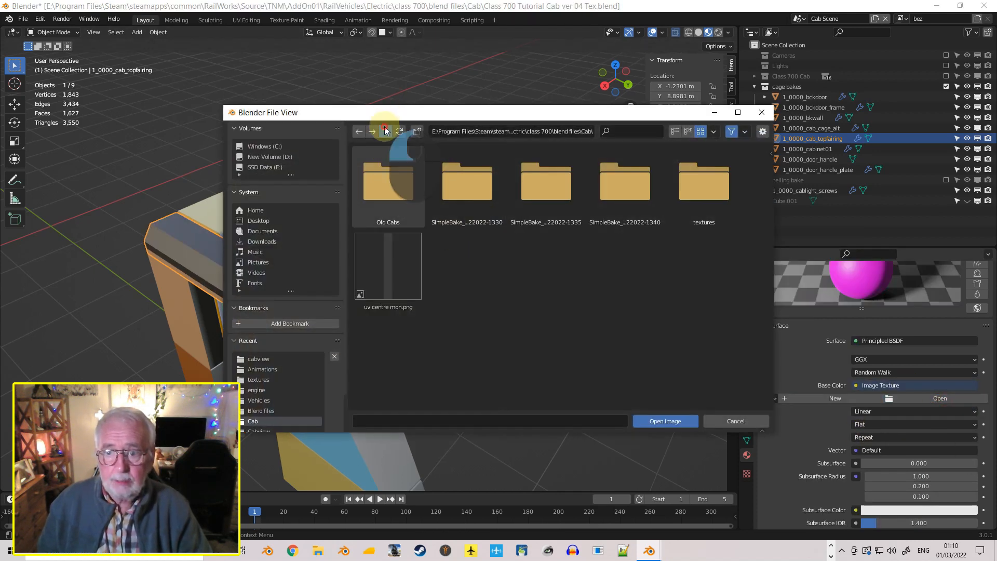
left_click(386, 131)
left_click(386, 131)
double_click(499, 275)
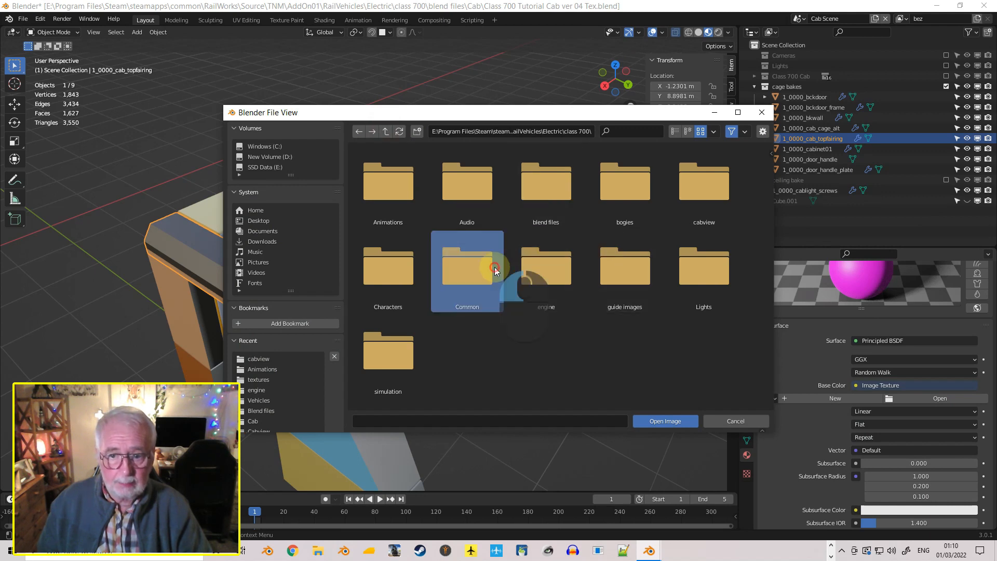
double_click(472, 196)
scroll(549, 271, "down", 2)
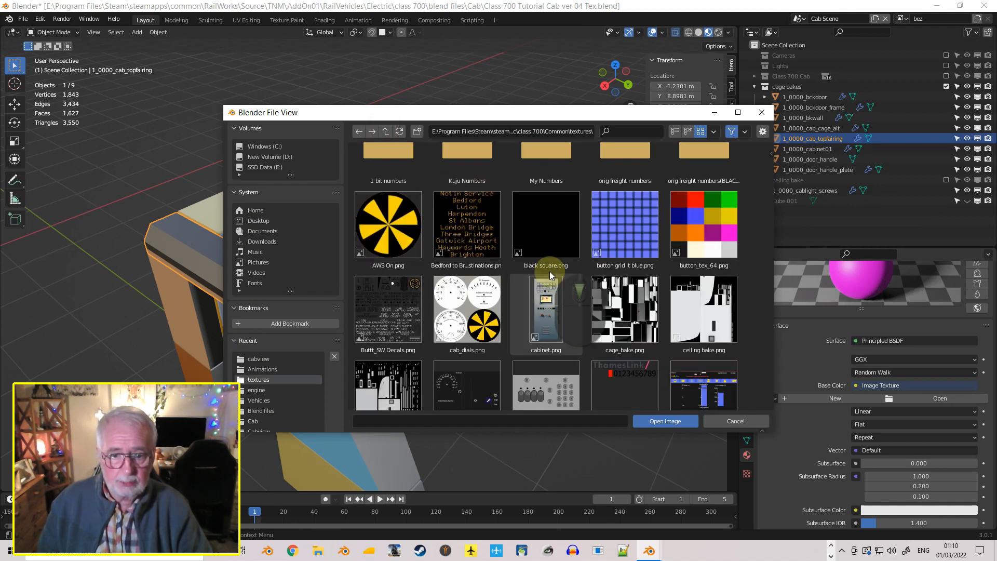
left_click(613, 303)
left_click(668, 422)
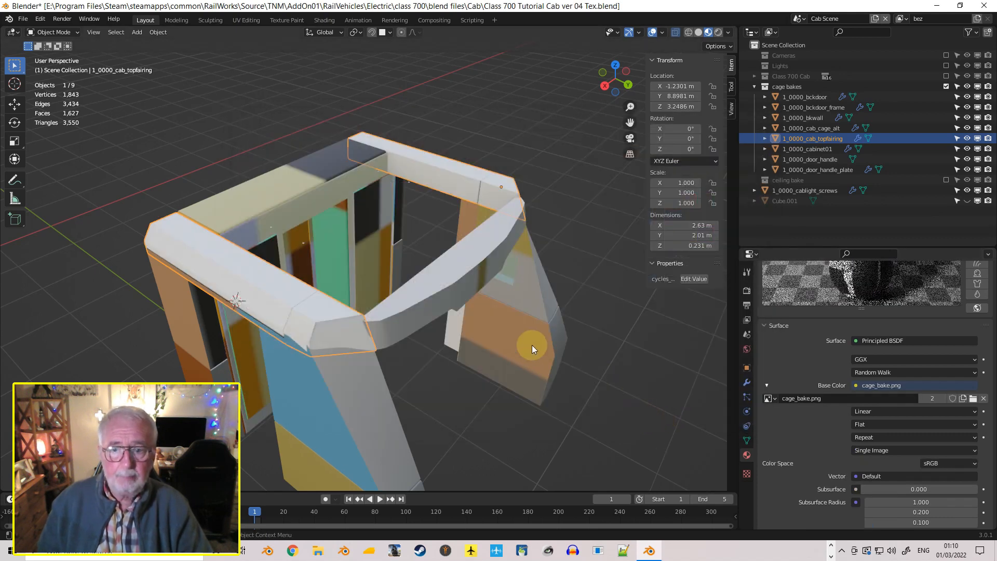
Examine the baked texture on 1_0000_cab_topfairing up close, including its panel joint and the corner at the back wall
middle_click_drag(532, 344, 605, 332)
scroll(378, 204, "up", 5)
scroll(380, 192, "up", 2)
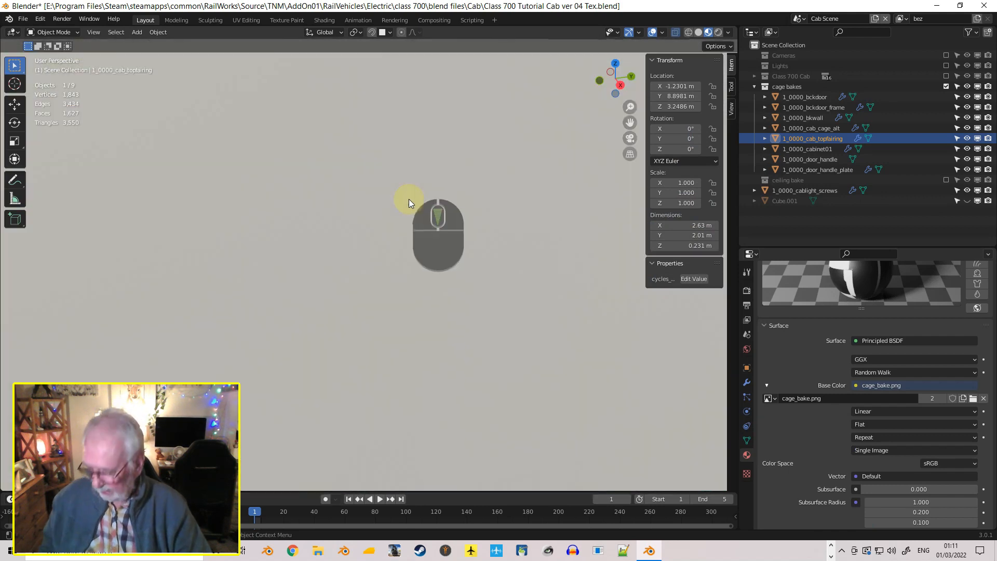
middle_click_drag(413, 185, 493, 269, "shift")
scroll(492, 269, "up", 3)
scroll(514, 260, "up", 2)
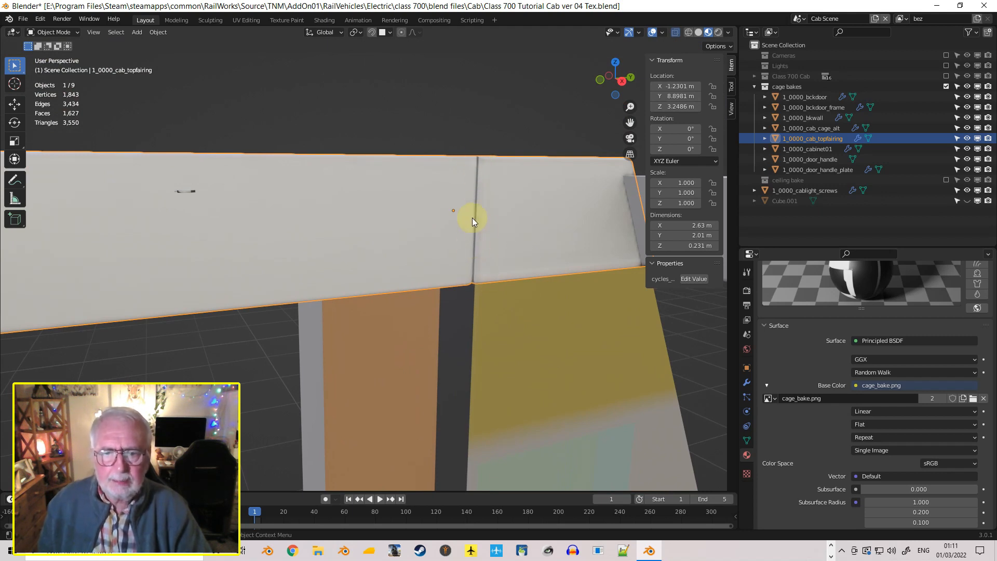
middle_click_drag(510, 232, 434, 230)
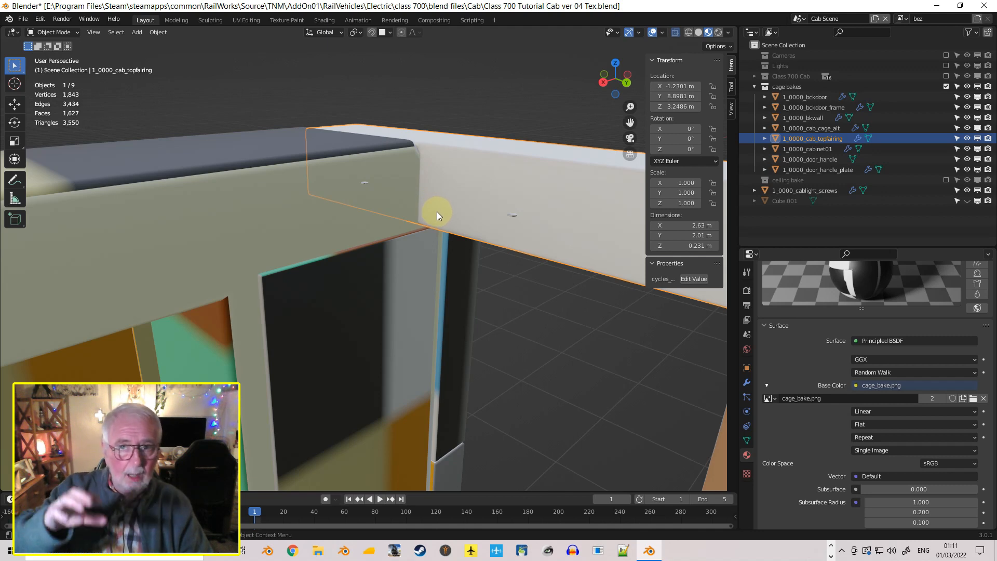
scroll(437, 214, "down", 4)
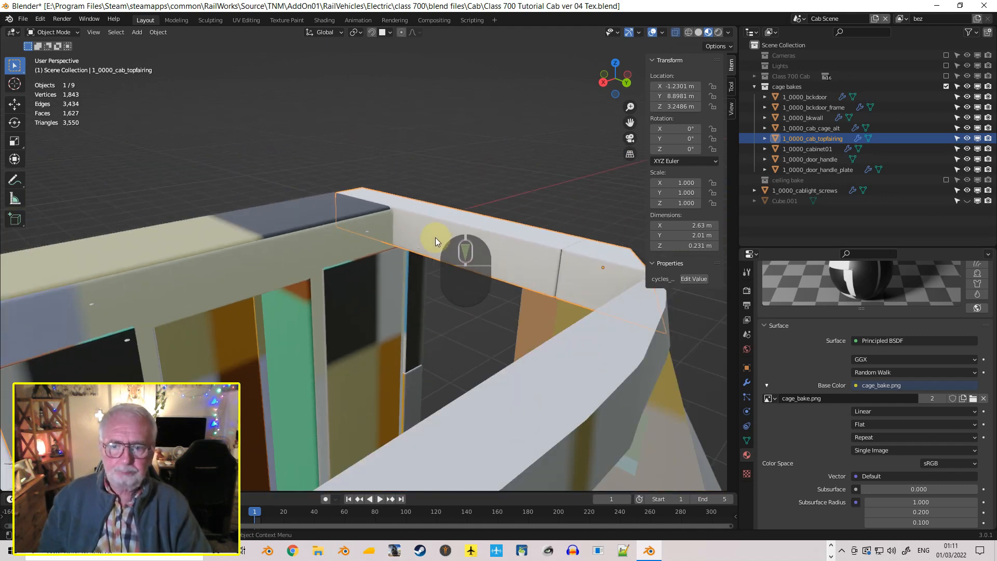
Replace the material on the back wall, 1_0000_bkwall, with the existing cagebake material
left_click(288, 251)
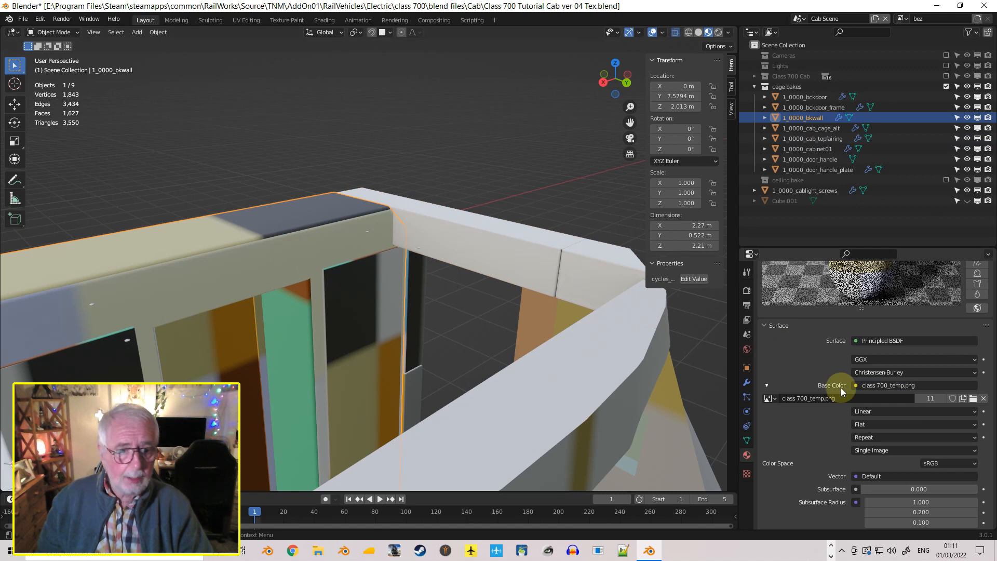
scroll(787, 363, "up", 7)
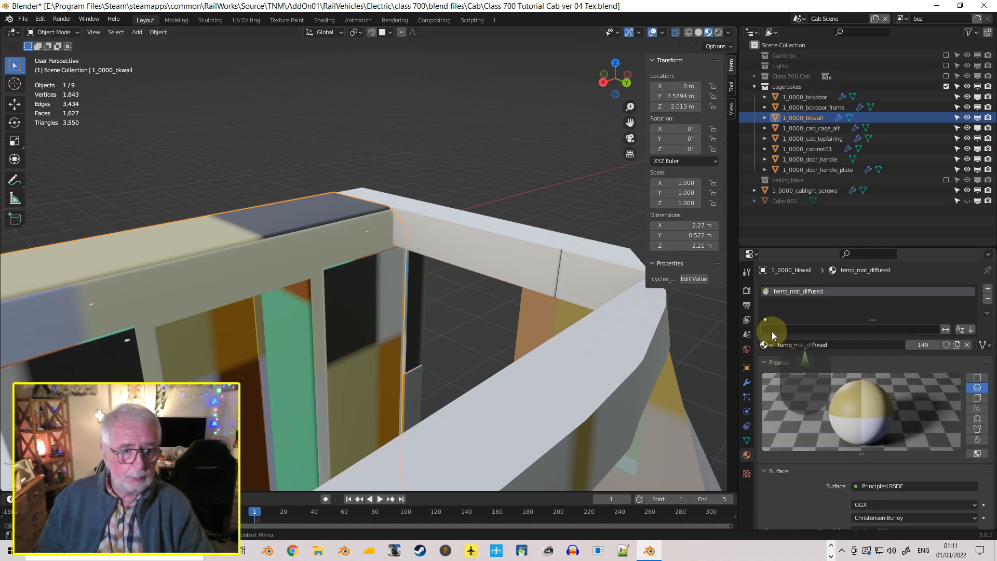
left_click(765, 344)
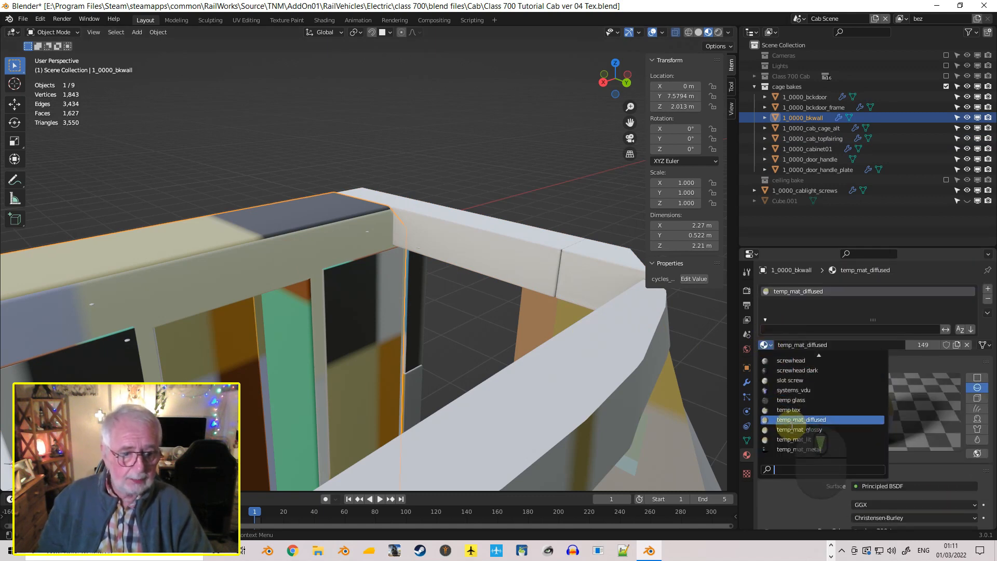
scroll(811, 436, "up", 9)
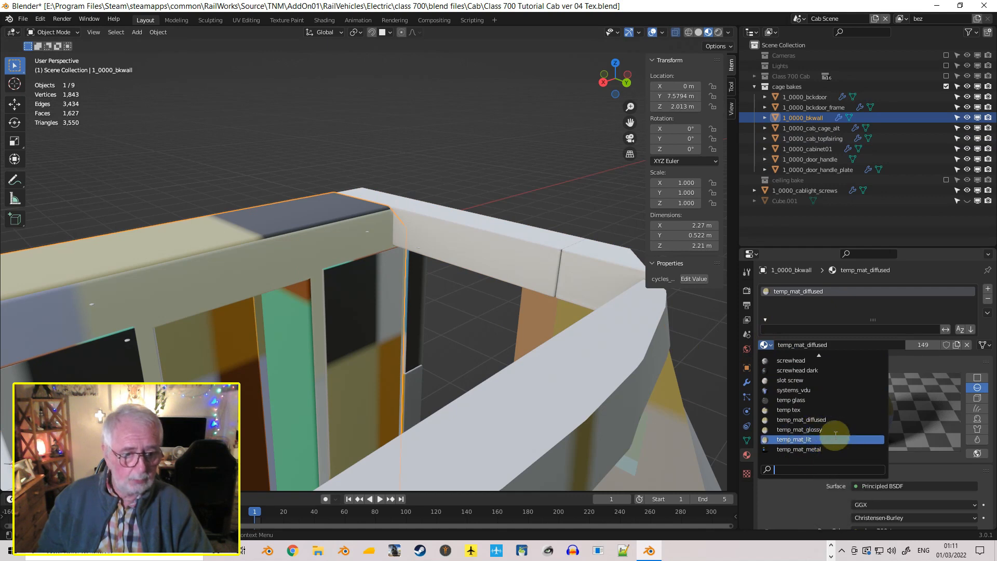
scroll(810, 374, "up", 9)
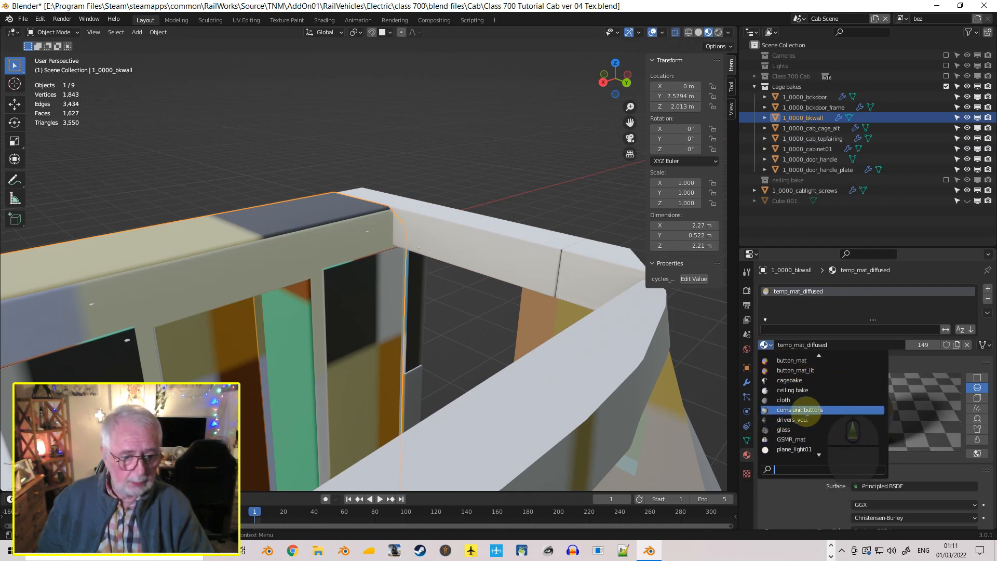
left_click(831, 385)
Assign the cagebake material to the cabinet panels, 1_0000_cabinet01, in place of temp_mat_diffused
left_click(352, 329)
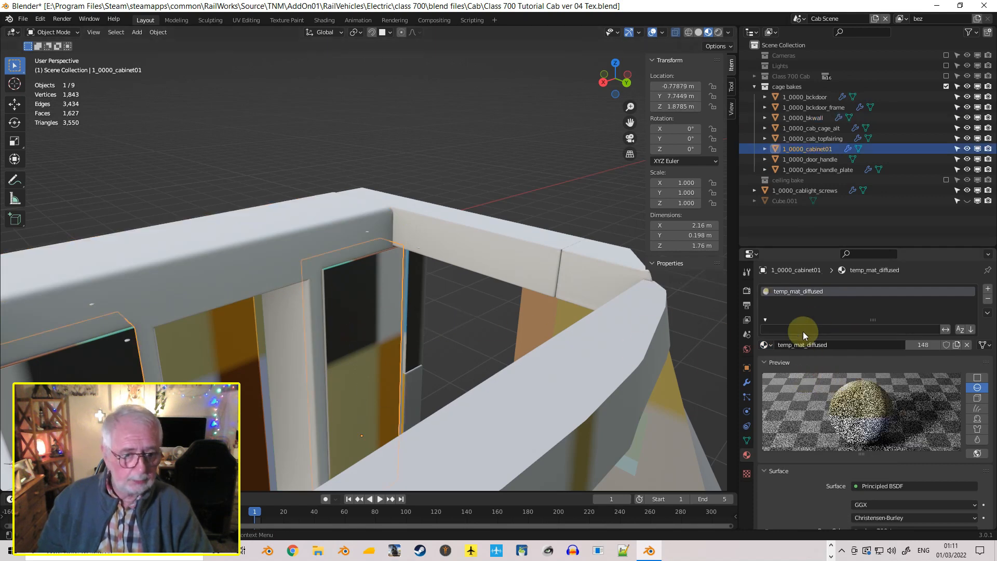
left_click(765, 344)
scroll(818, 367, "up", 10)
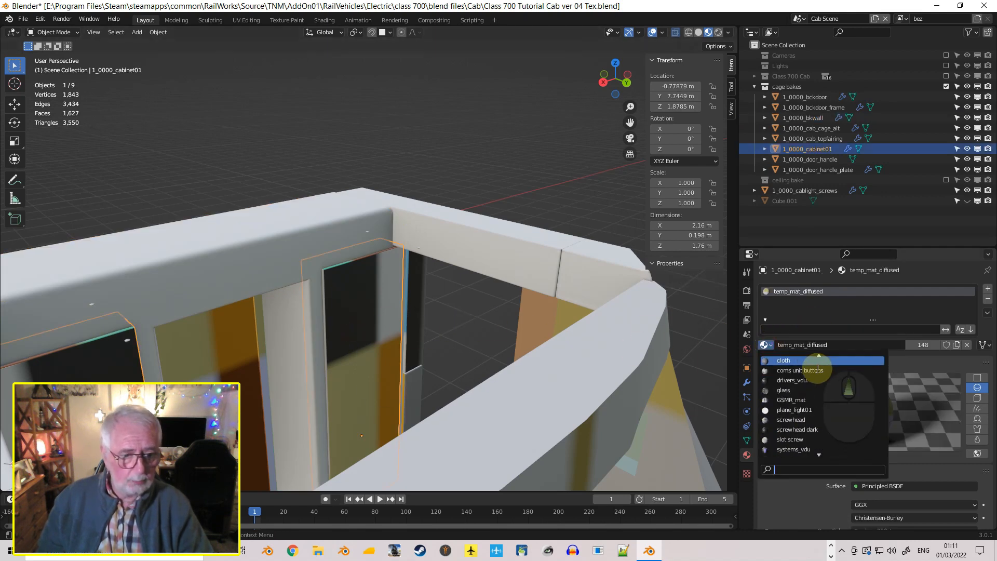
scroll(818, 368, "up", 4)
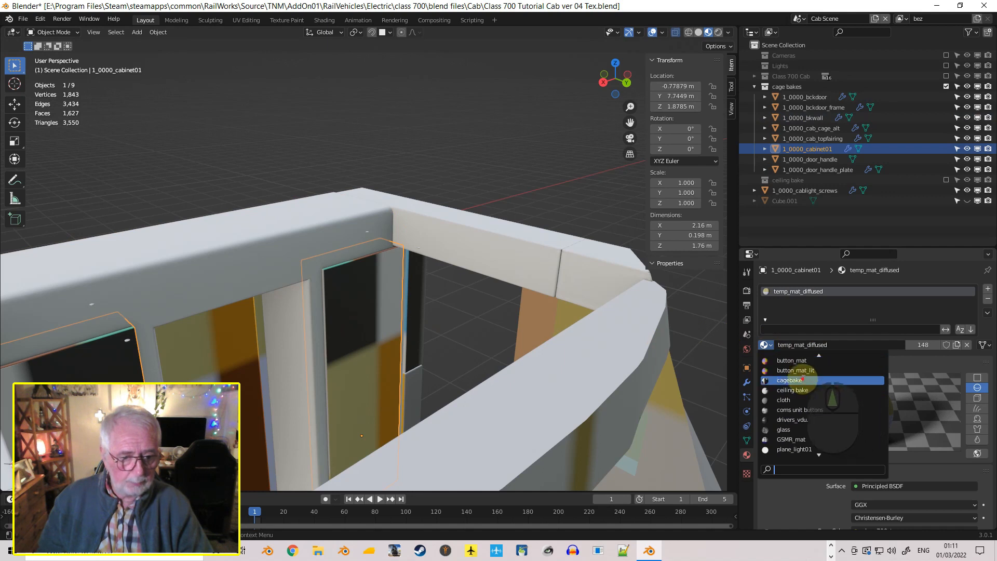
left_click(803, 380)
Assign the cagebake material to the back door, 1_0000_bckdoor, in place of temp_mat_diffused
middle_click_drag(500, 369, 369, 328)
left_click(369, 328)
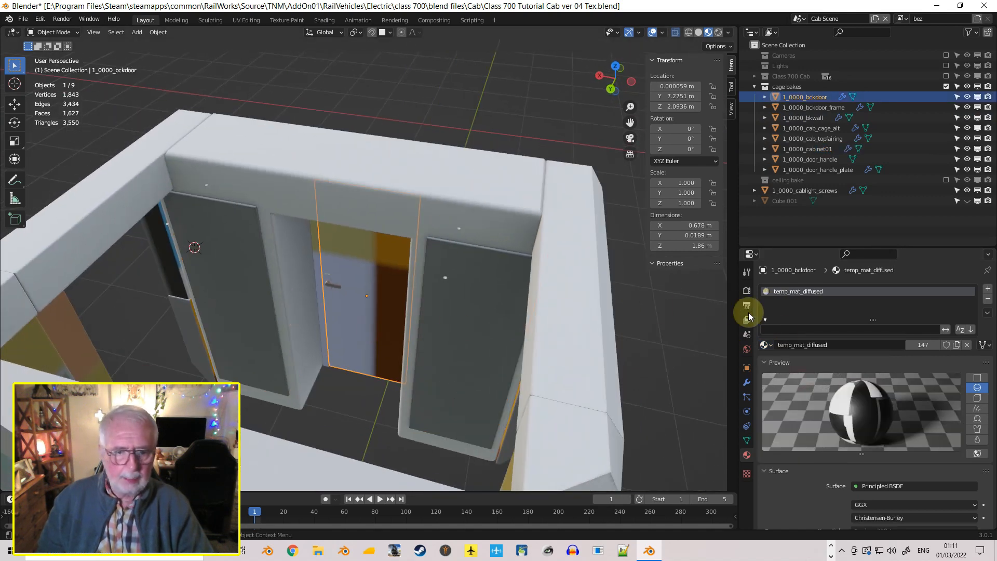
left_click(765, 345)
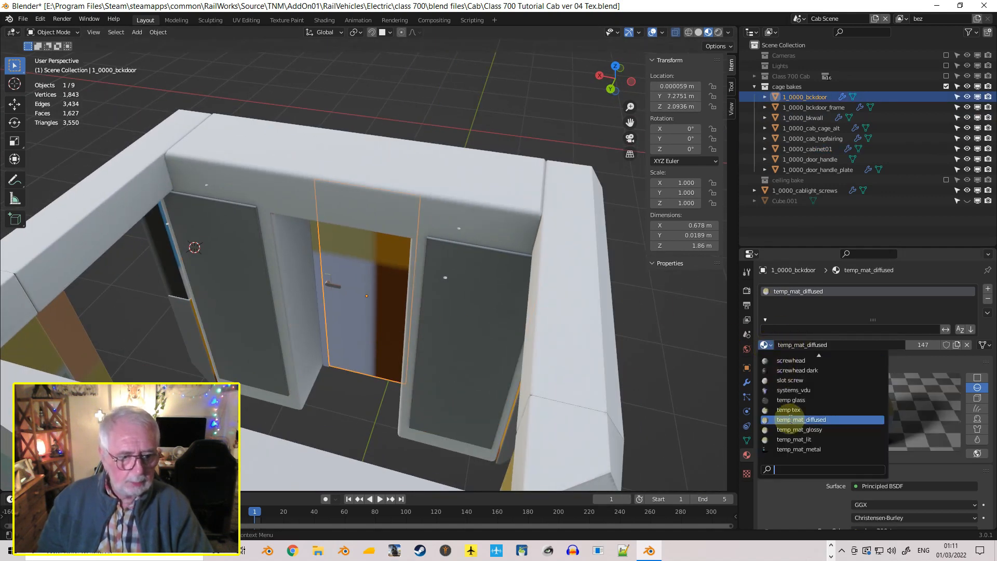
scroll(811, 395, "up", 10)
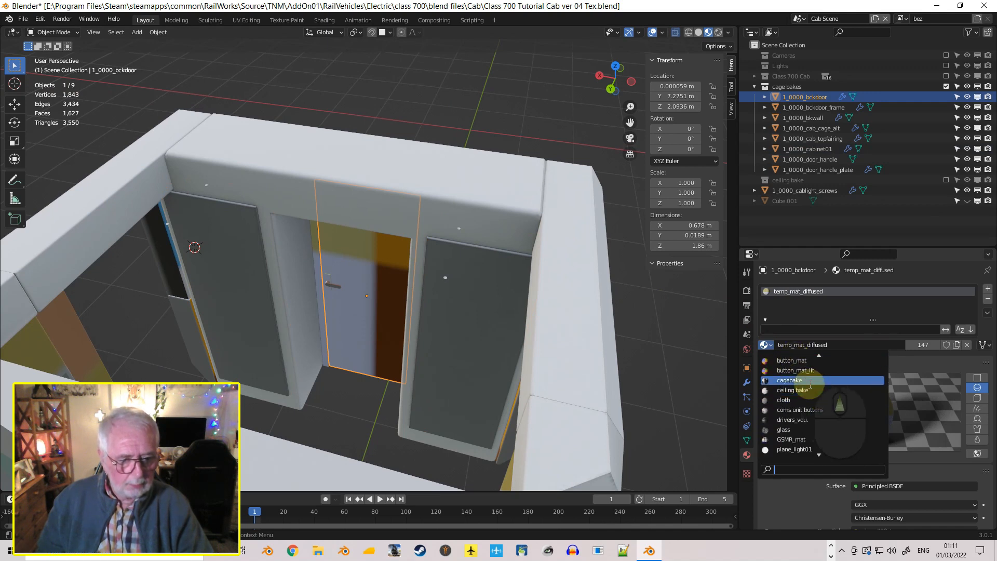
left_click(809, 383)
Assign the cagebake material to the door frame, 1_0000_bckdoor_frame, in place of temp_mat_diffused
left_click(325, 310)
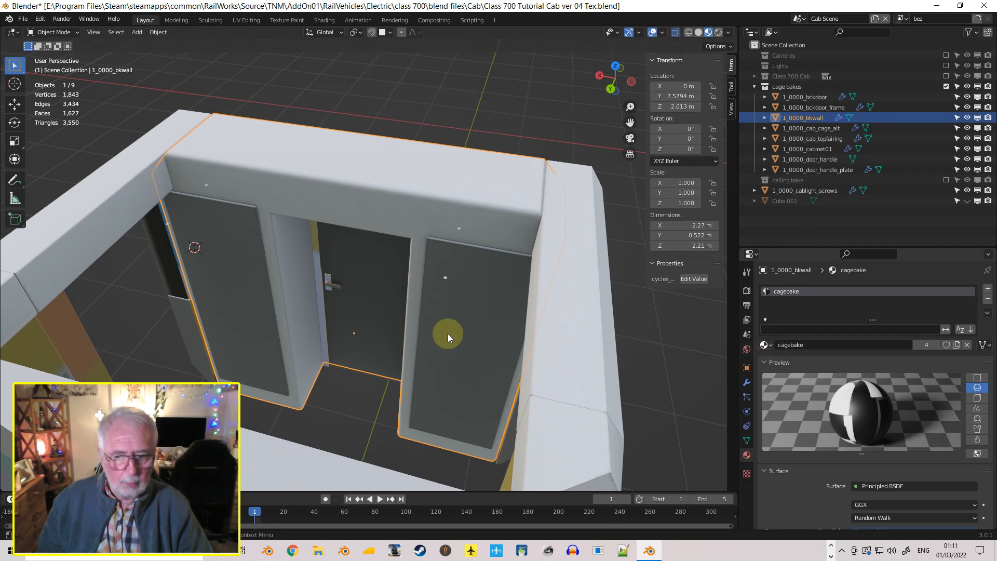
left_click(323, 342)
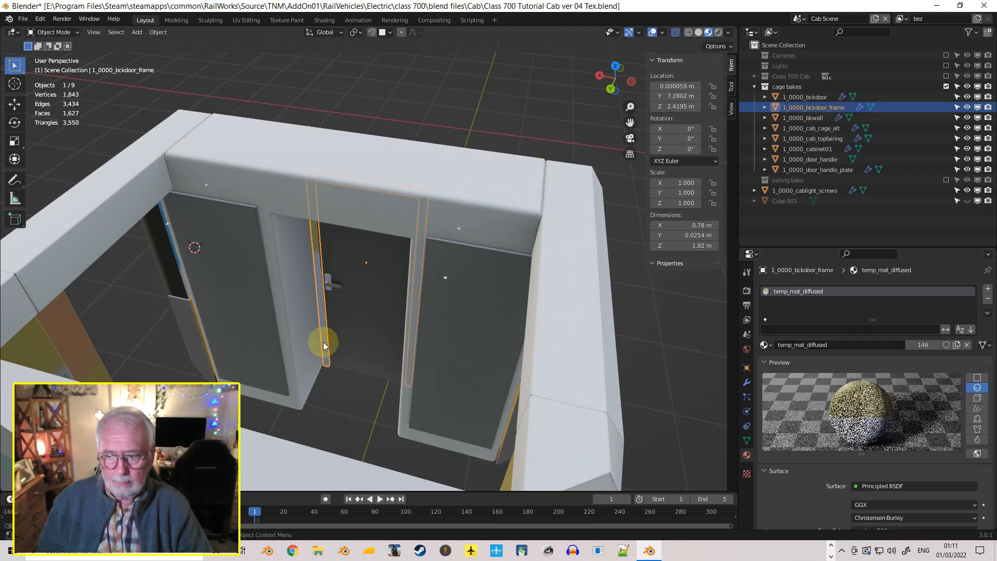
left_click(765, 345)
scroll(804, 370, "down", 5)
scroll(804, 369, "up", 2)
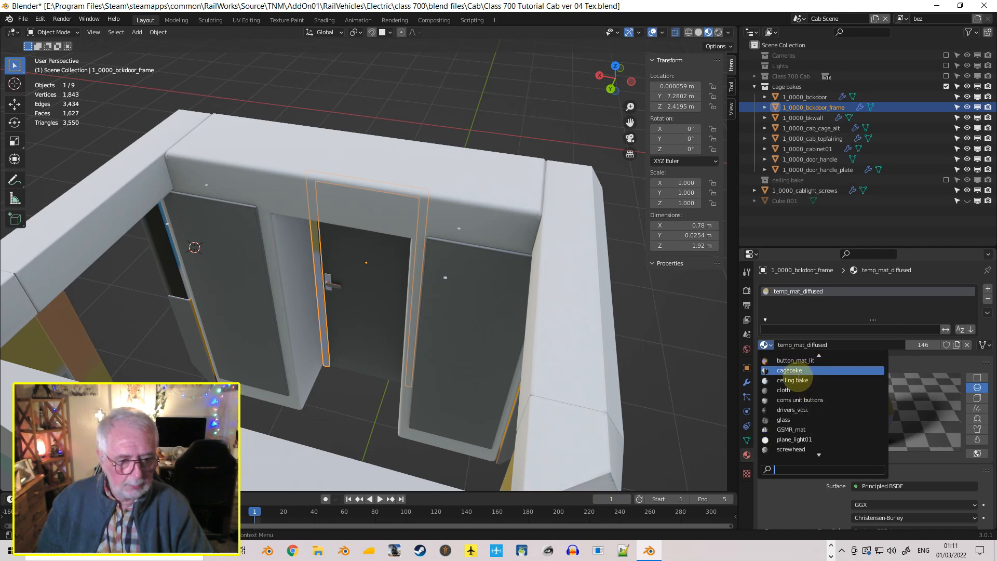
left_click(792, 370)
Assign the cagebake material to the door handle, 1_0000_door_handle, in place of temp_mat_diffused
middle_click_drag(367, 372, 353, 363)
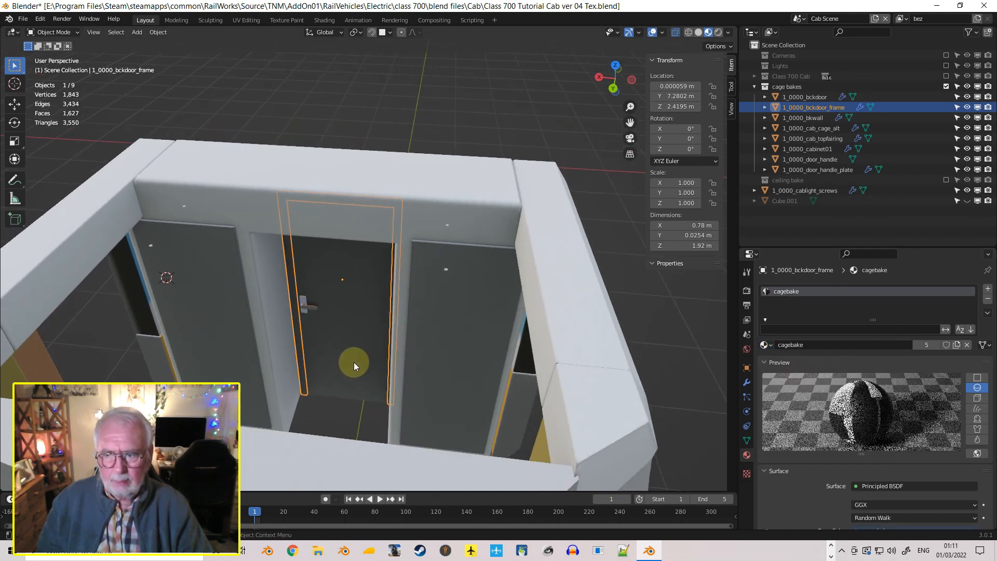
left_click(354, 362)
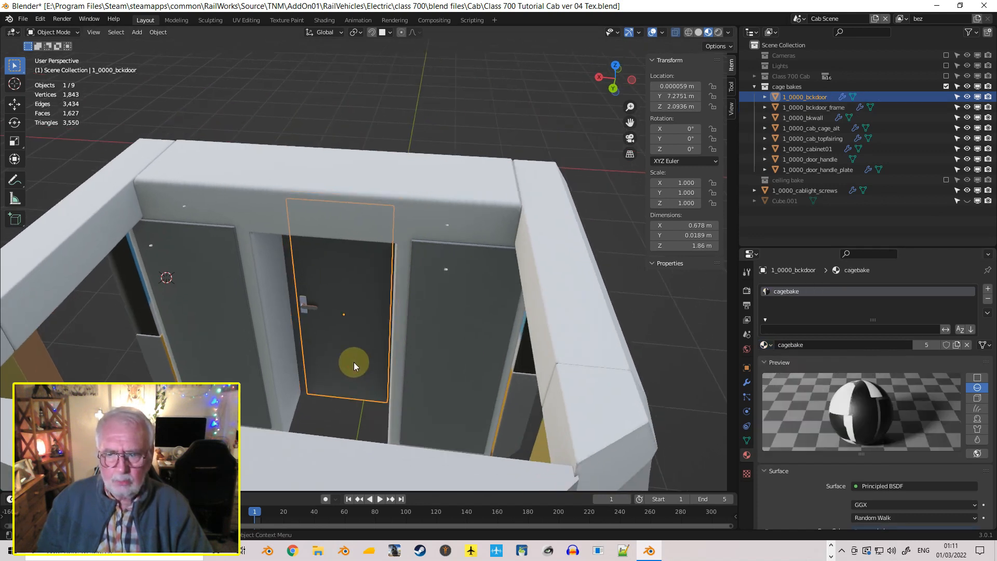
left_click(310, 307)
left_click(766, 346)
scroll(816, 385, "up", 5)
scroll(816, 380, "up", 3)
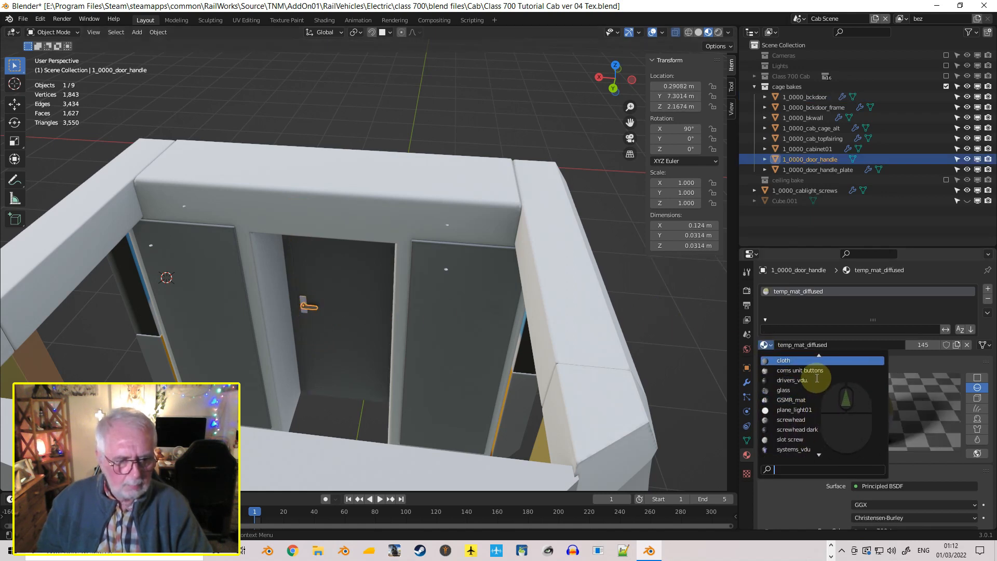
left_click(790, 361)
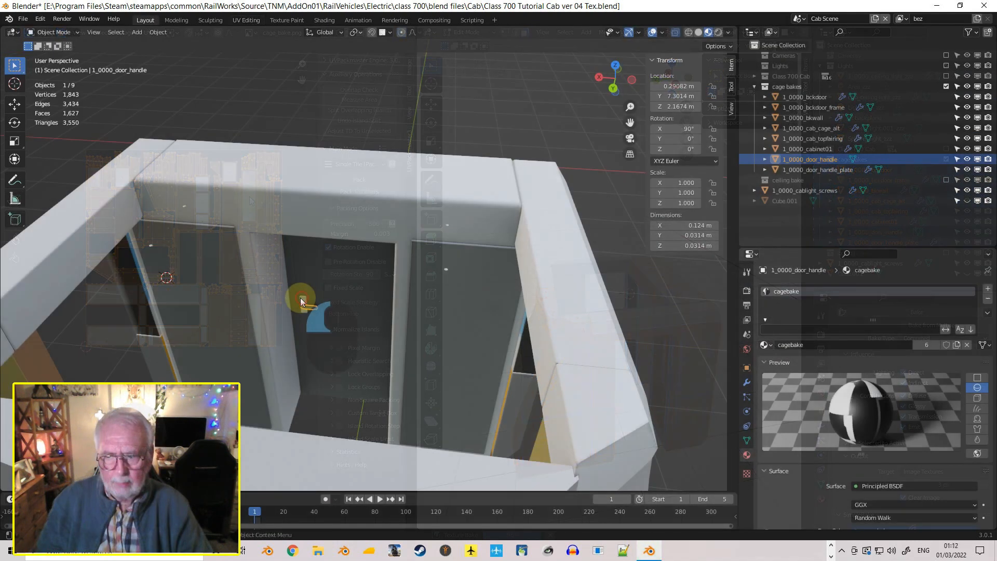
Assign the cagebake material to the handle's backing plate, 1_0000_door_handle_plate, in place of temp_mat_diffused
left_click(302, 302)
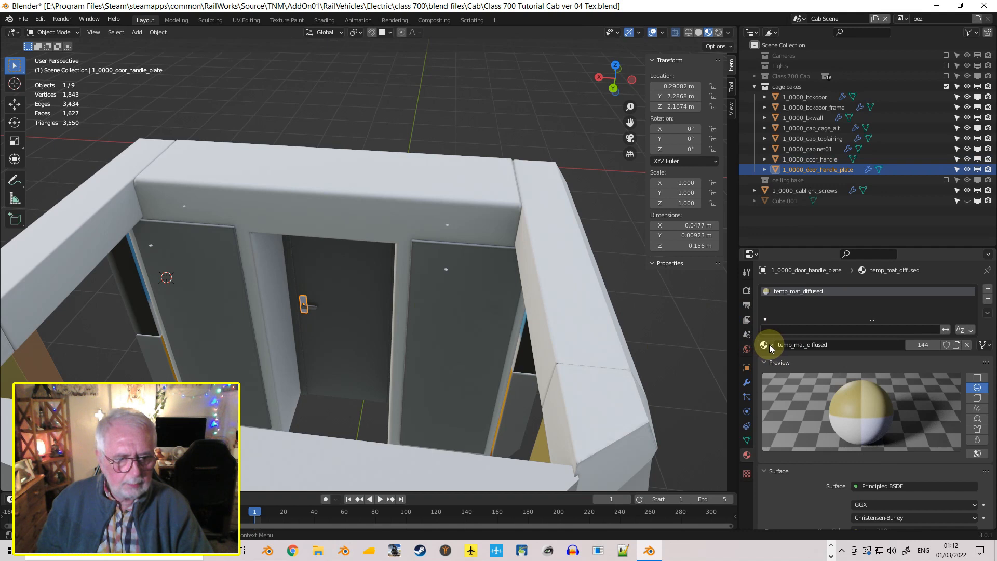
left_click(765, 345)
scroll(826, 373, "up", 10)
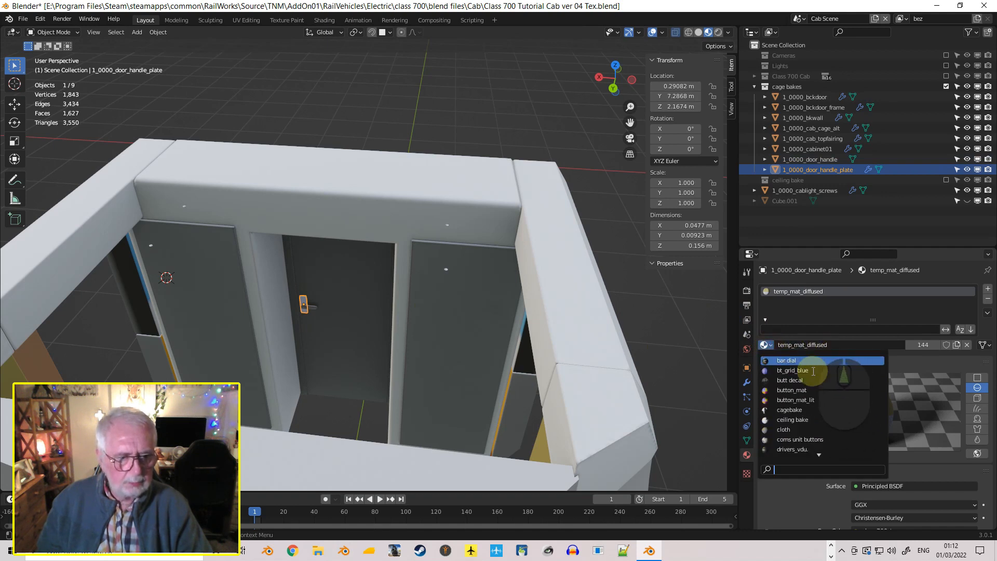
left_click(800, 410)
Assign the cagebake material to the main cab cage, 1_0000_cab_cage_alt, in place of temp_mat_diffused
middle_click_drag(537, 372, 511, 385)
left_click(571, 454)
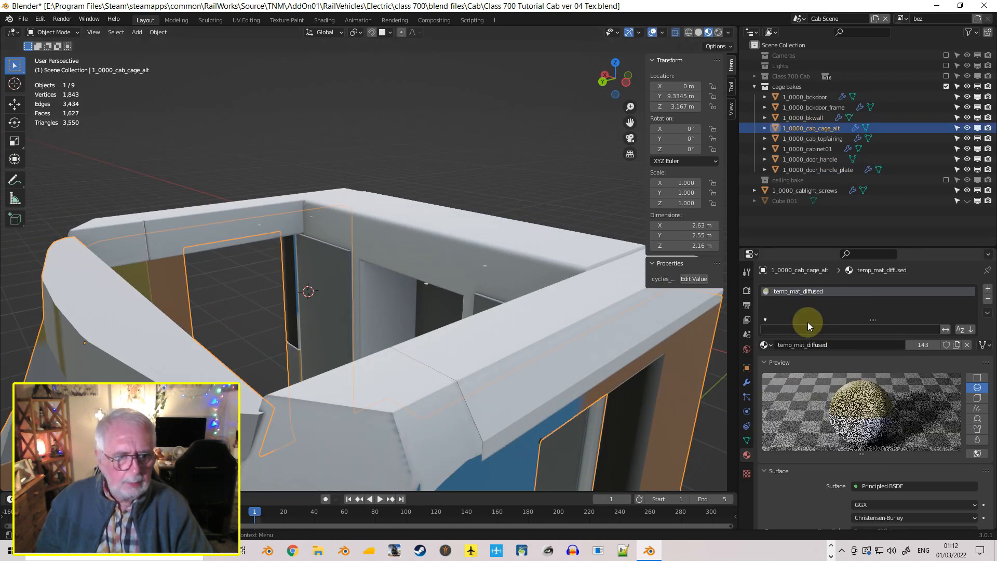
left_click(766, 345)
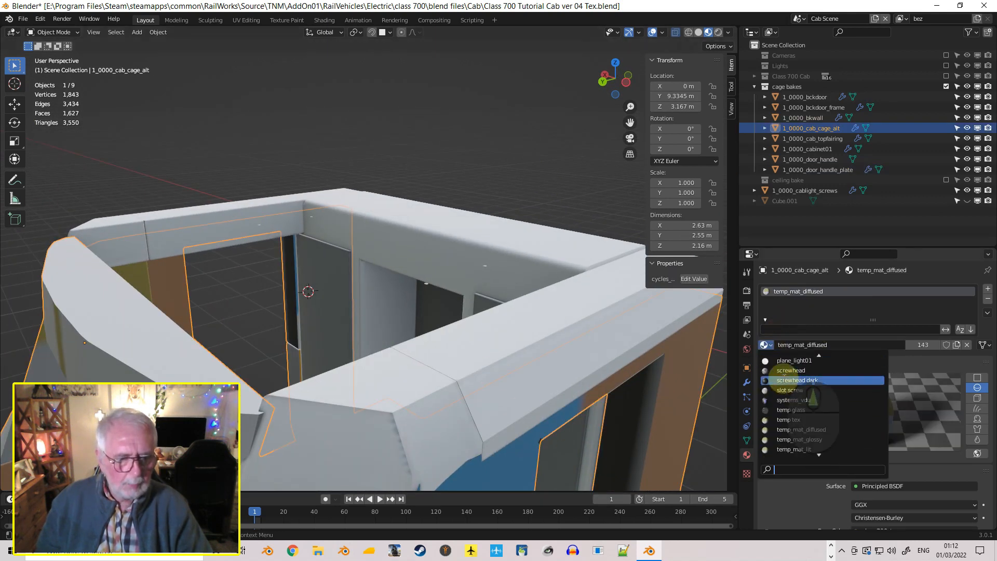
scroll(786, 369, "up", 3)
left_click(811, 375)
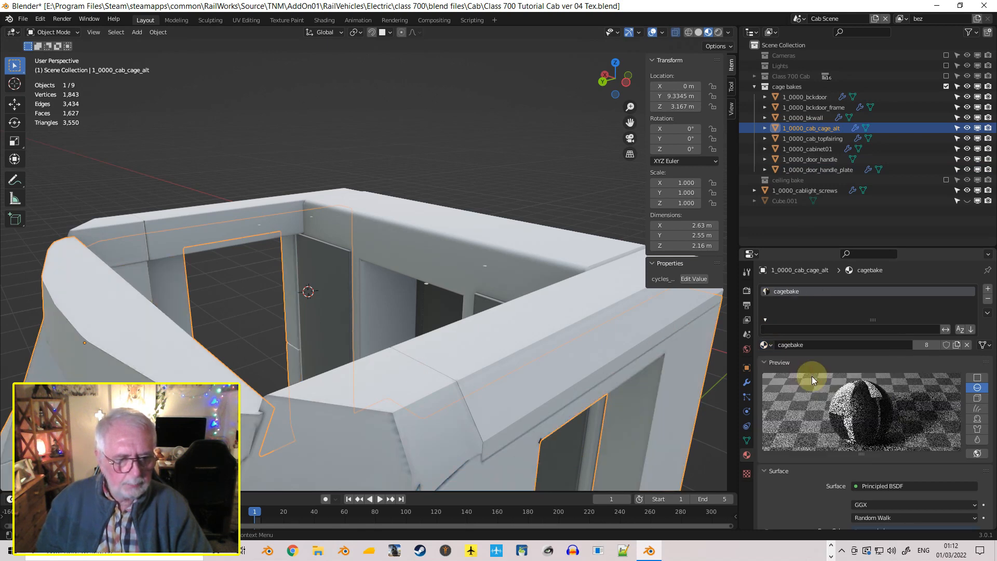
Examine the baked shading on the cab cage's side pillars, panel joints and rectangular recess from both sides
middle_click_drag(456, 354, 332, 298)
scroll(332, 298, "up", 4)
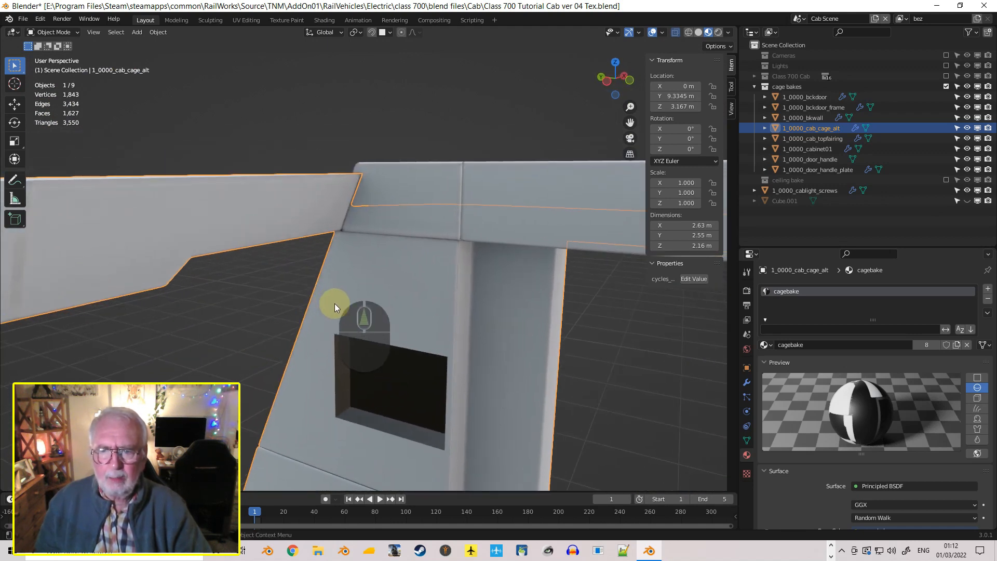
scroll(348, 307, "up", 2)
middle_click_drag(360, 315, 364, 357)
scroll(367, 360, "up", 1)
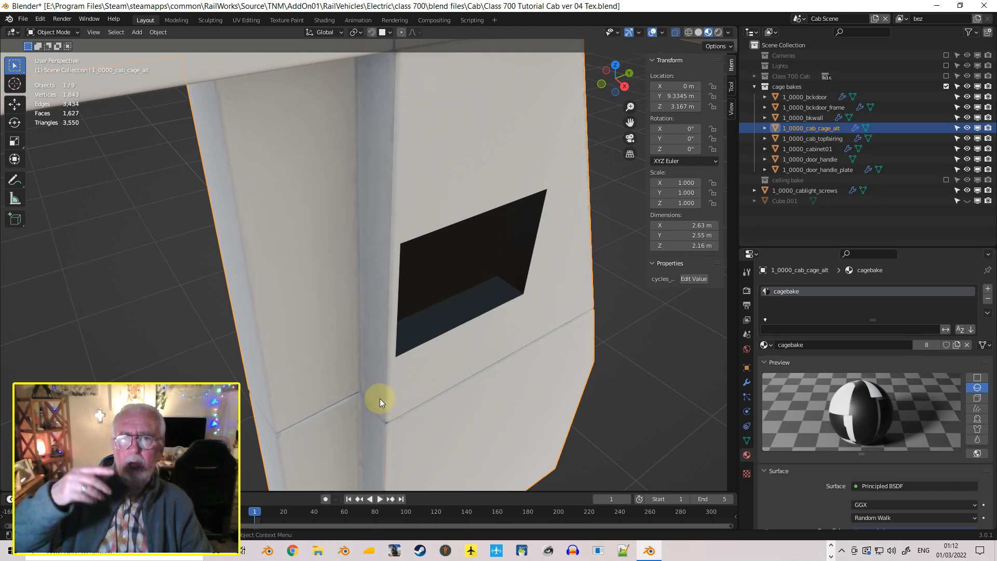
middle_click_drag(379, 402, 395, 332)
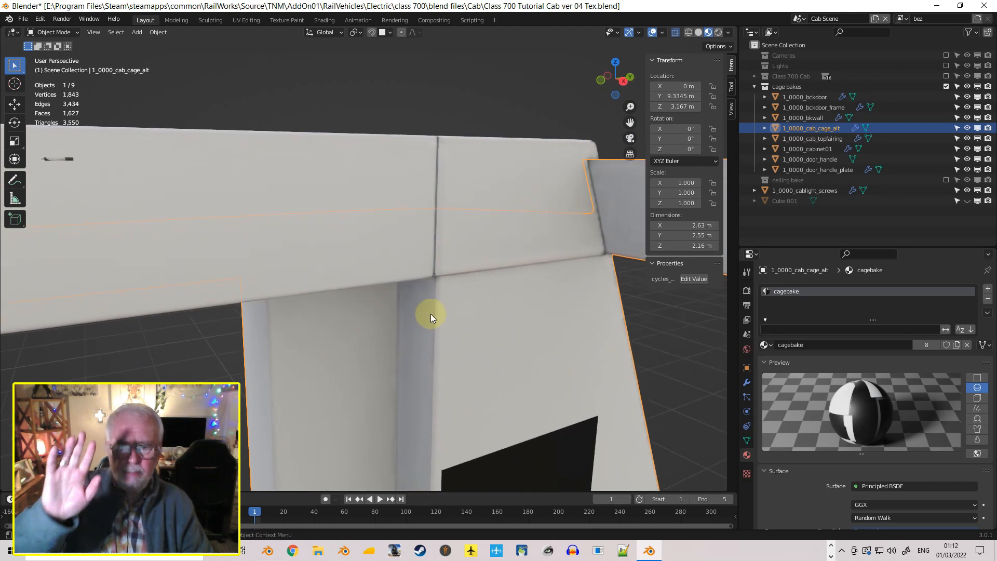
middle_click_drag(414, 369, 578, 352)
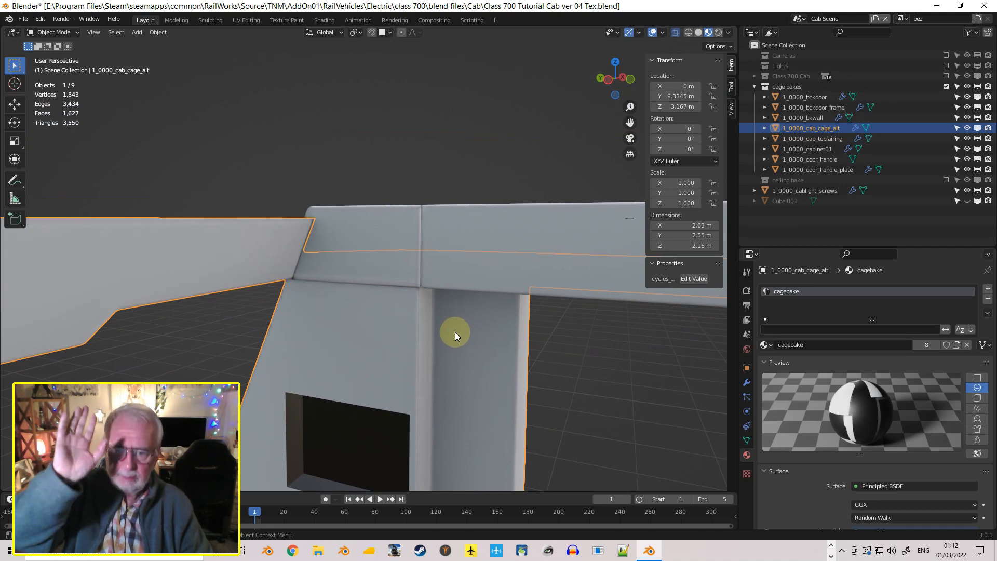
mouse_move(454, 335)
middle_mouse_down()
mouse_move(454, 360)
mouse_move(456, 343)
middle_mouse_up()
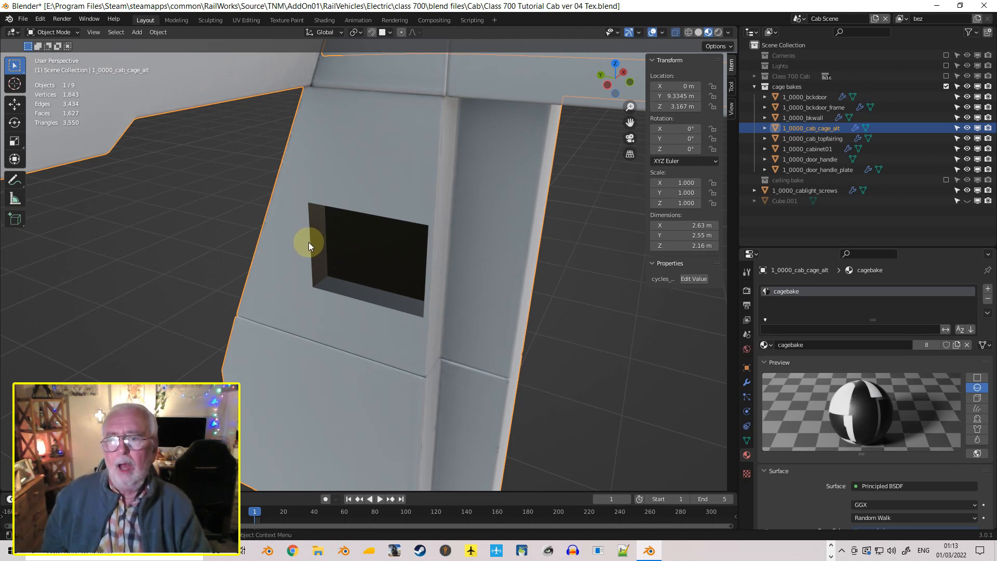
mouse_move(307, 241)
middle_mouse_down()
mouse_move(303, 216)
mouse_move(305, 225)
middle_mouse_up()
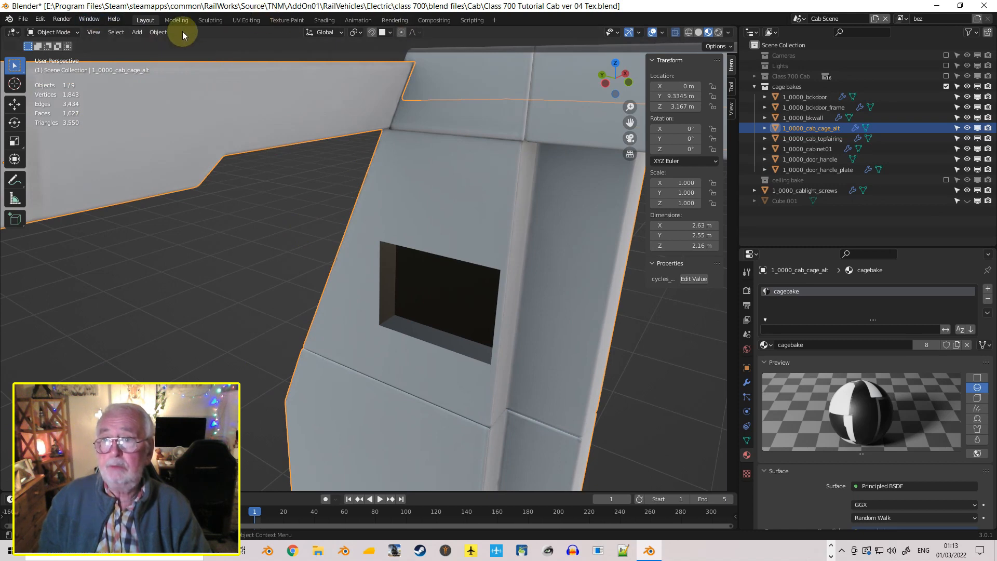
Put 1_0000_cab_cage_alt into Texture Paint mode and open the Texture Paint workspace with the recessed pillar in view
left_click(58, 32)
left_click(57, 101)
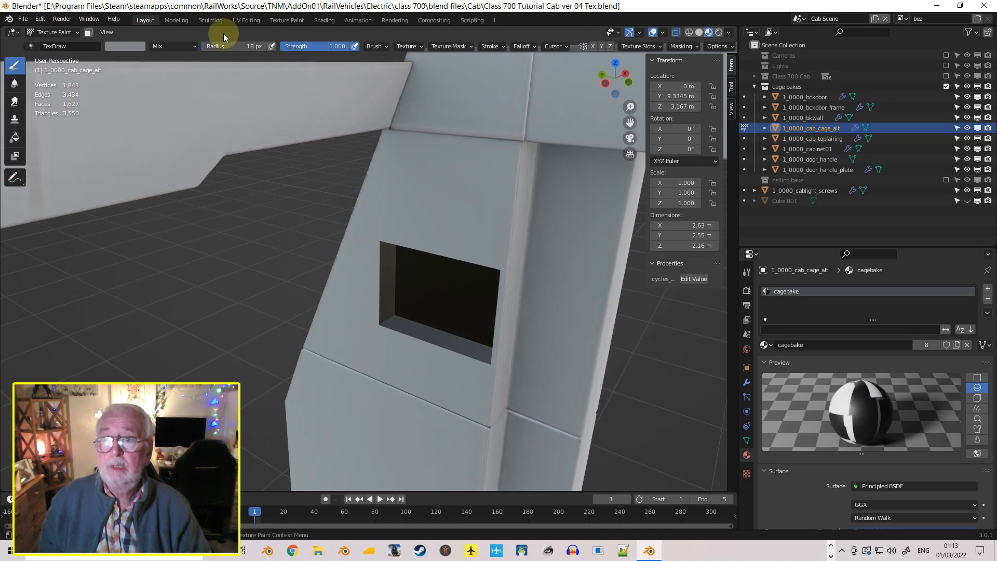
left_click(278, 21)
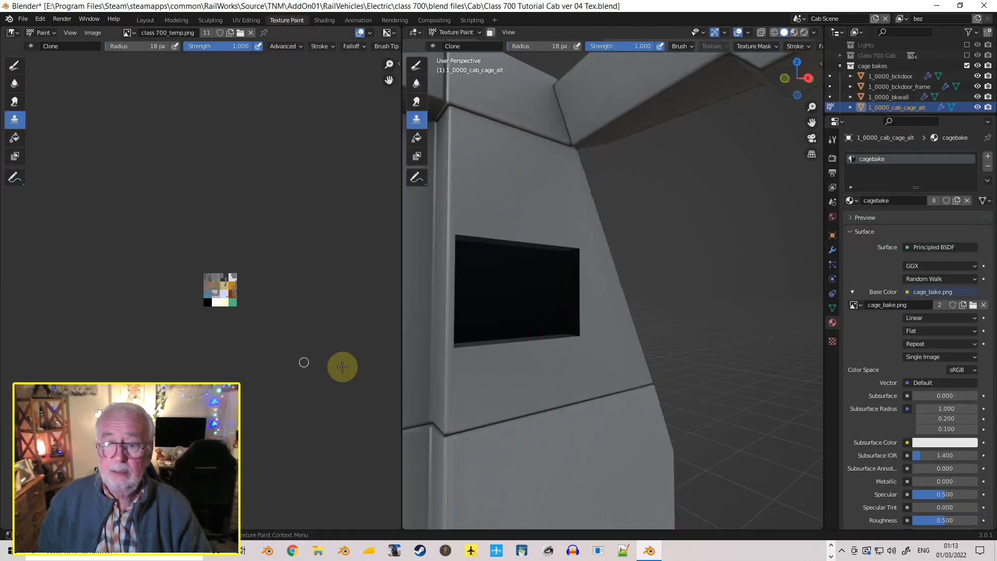
scroll(365, 356, "up", 5)
scroll(372, 356, "down", 2)
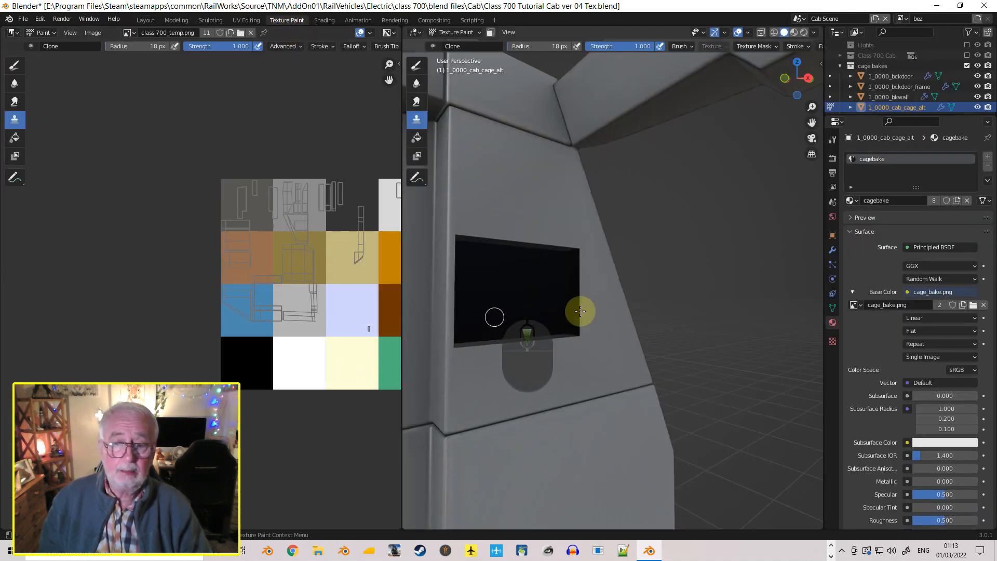
middle_click_drag(525, 222, 513, 197)
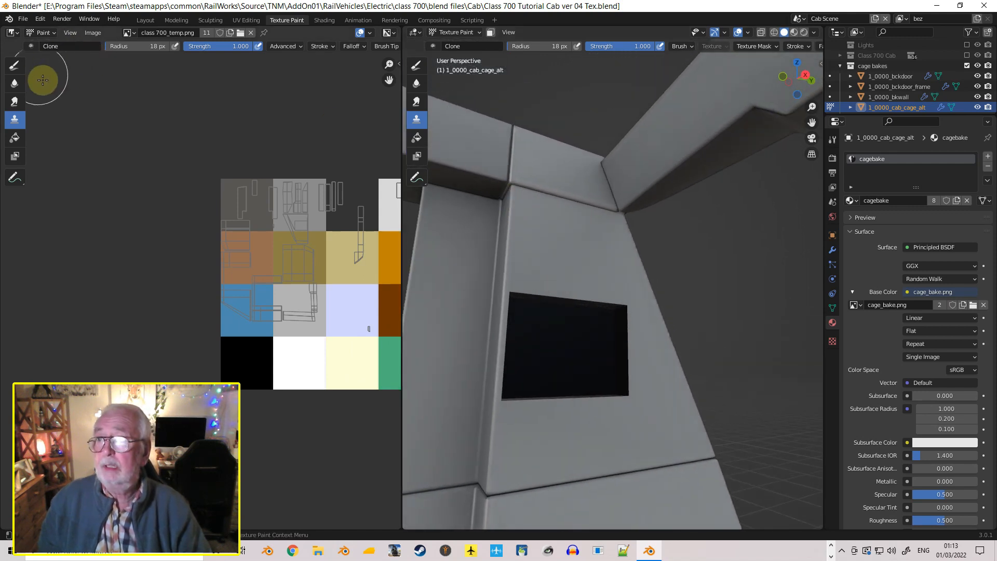
Paint trial white strokes across the pillar above the rectangular recess with the Draw brush, and undo them
left_click(14, 65)
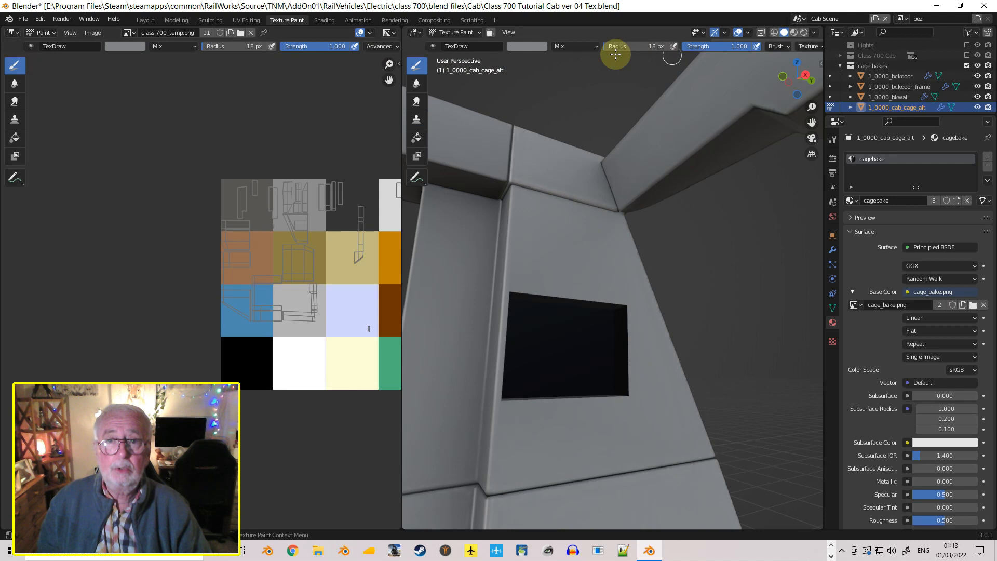
left_click(528, 47)
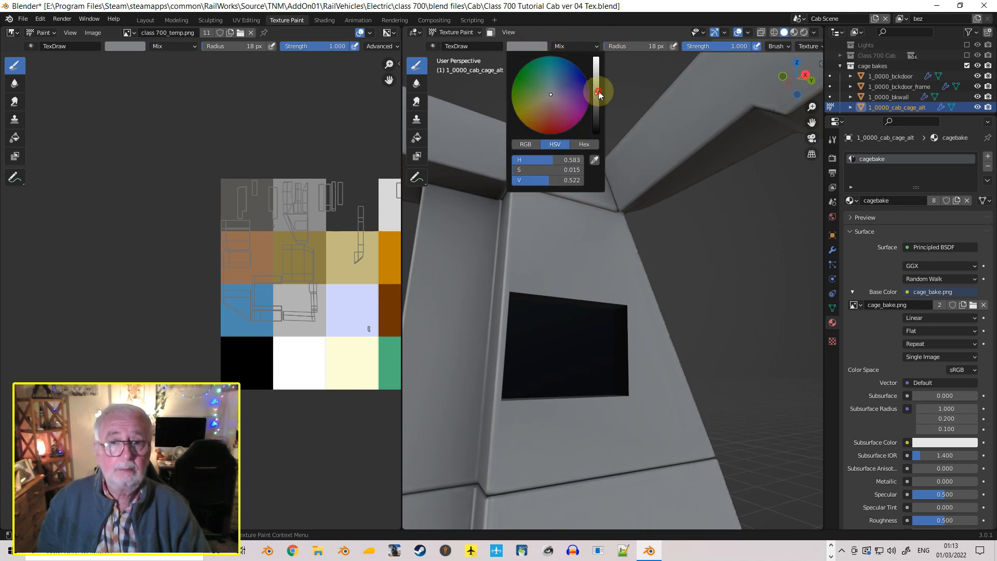
left_click_drag(598, 91, 600, 63)
mouse_move(574, 238)
left_mouse_down()
mouse_move(554, 265)
mouse_move(641, 260)
mouse_move(509, 146)
mouse_move(643, 338)
mouse_move(590, 291)
left_mouse_up()
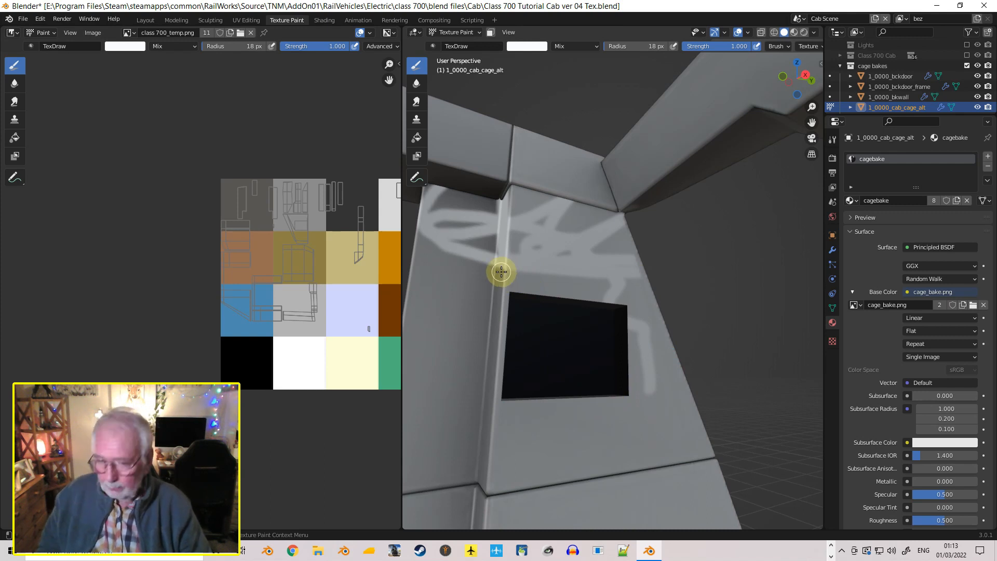
key("ctrl+z")
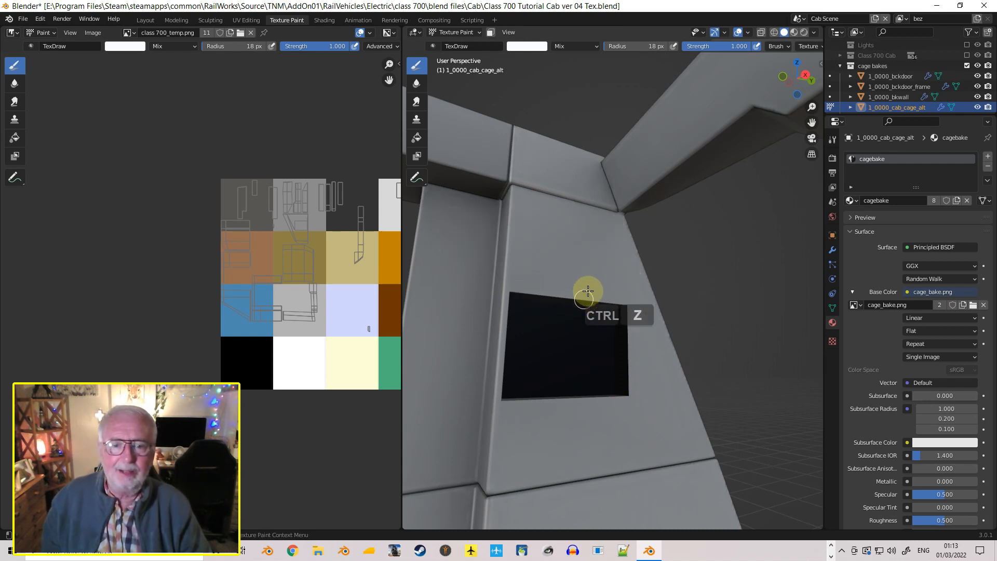
Take 1_0000_cab_cage_alt out of Texture Paint and back into Object Mode
scroll(415, 229, "down", 2)
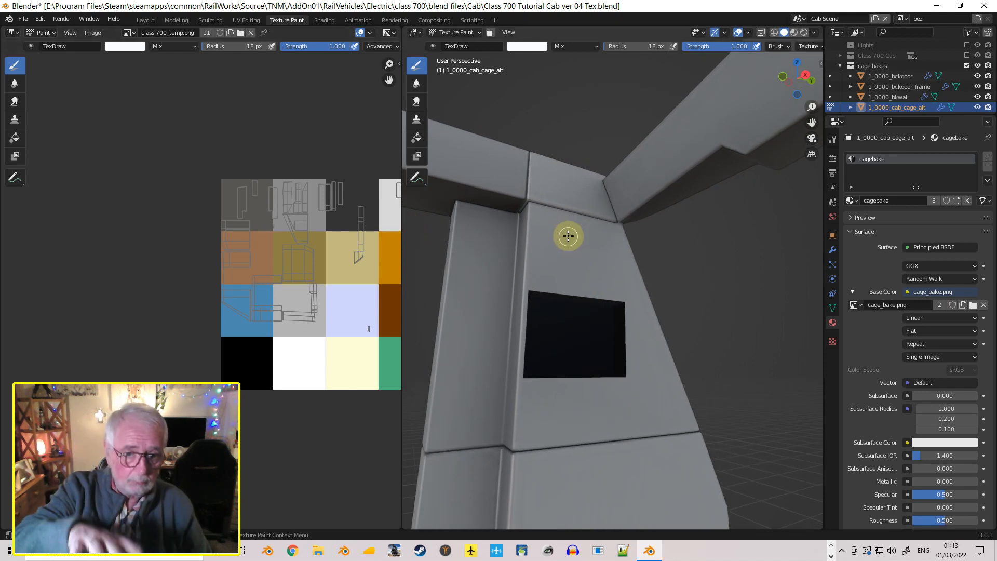
right_click(594, 230)
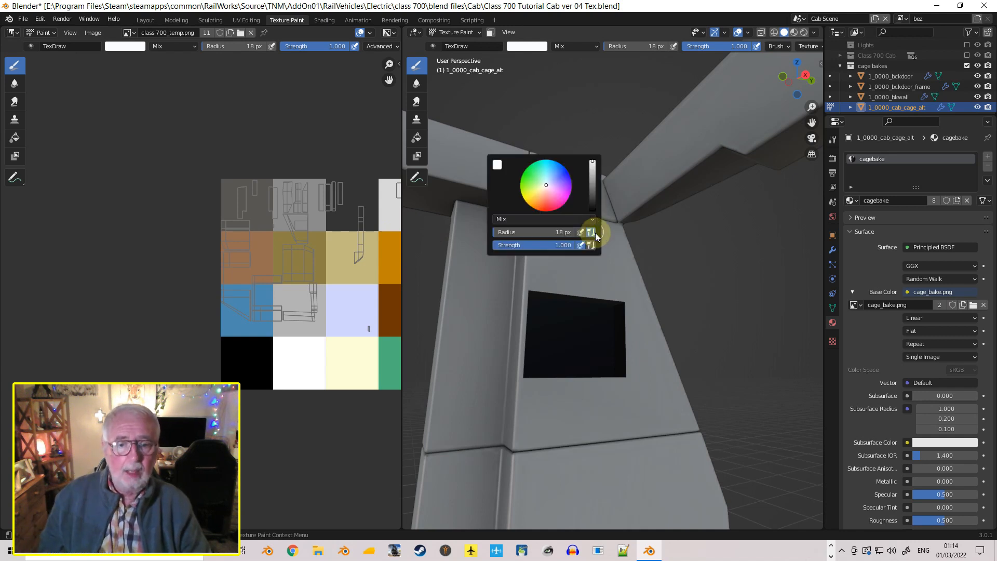
left_click(44, 32)
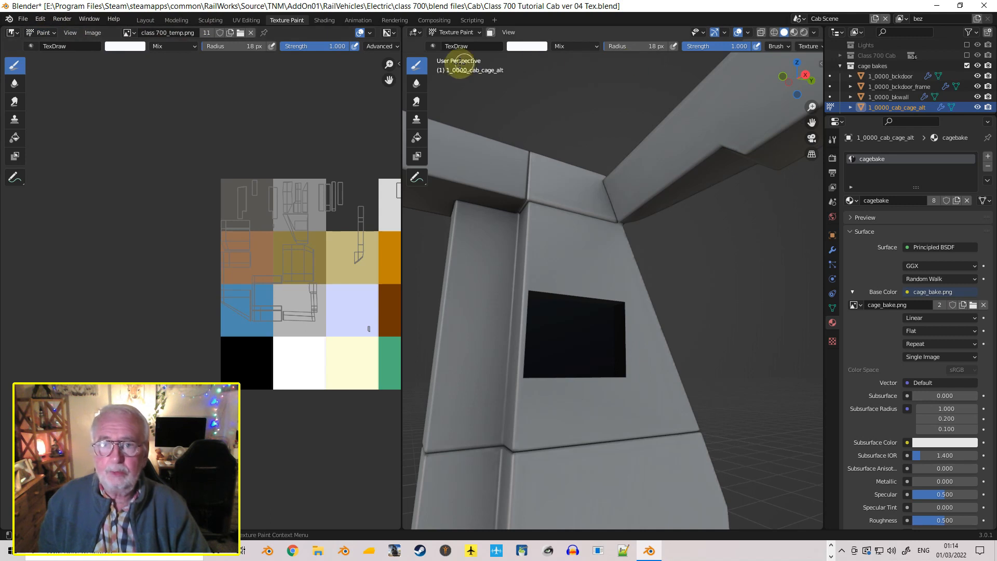
left_click(481, 32)
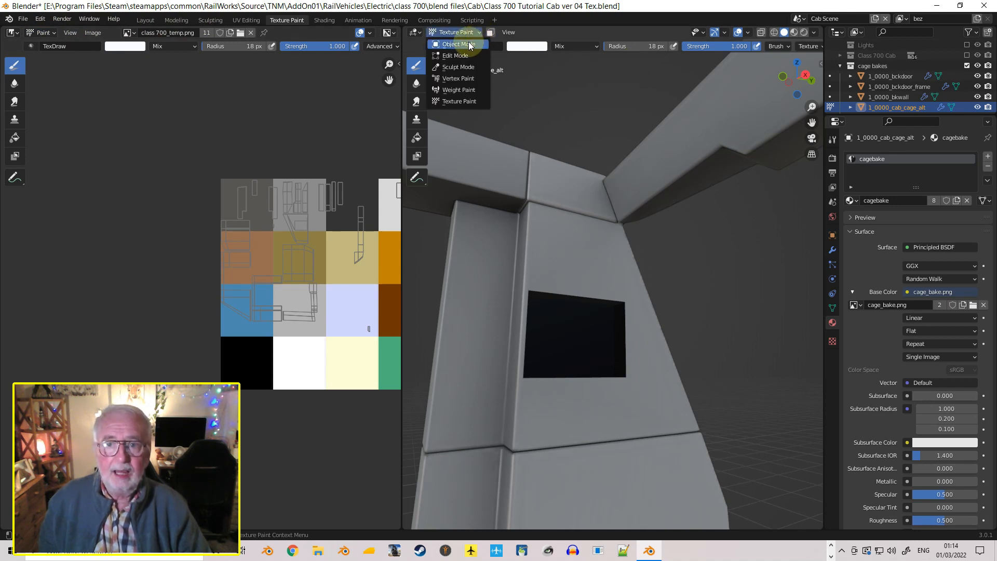
left_click(468, 42)
Examine the baked shading around the rear door, its frame, the back wall and the side door opening
middle_click_drag(513, 170, 784, 211)
scroll(534, 248, "down", 5)
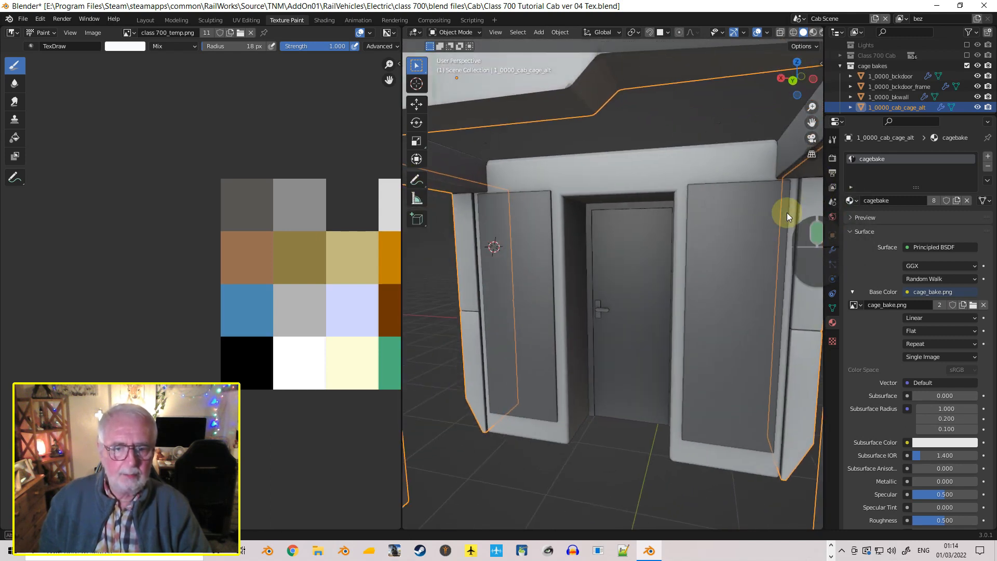
scroll(653, 262, "up", 3)
scroll(653, 263, "up", 5)
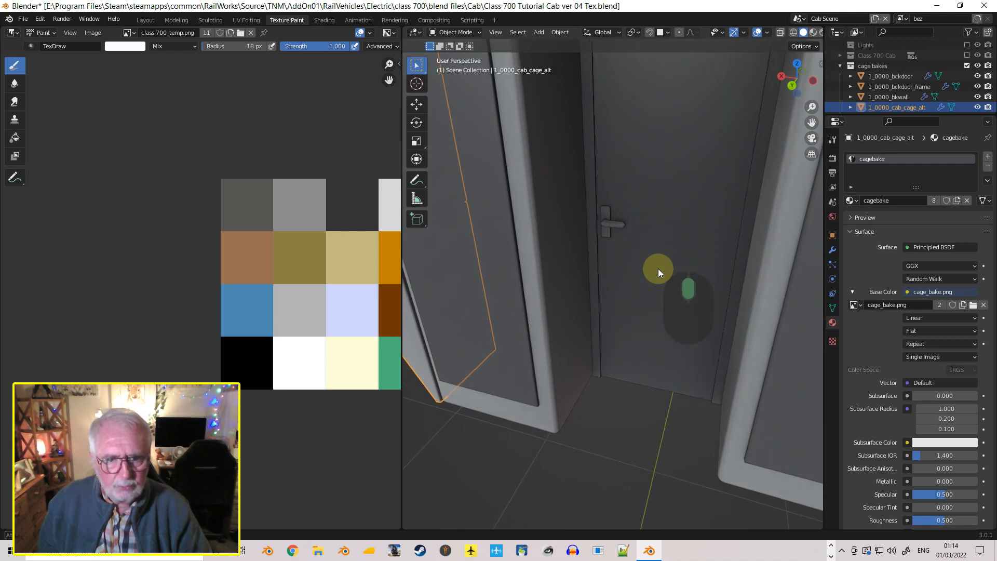
middle_click_drag(649, 250, 677, 184)
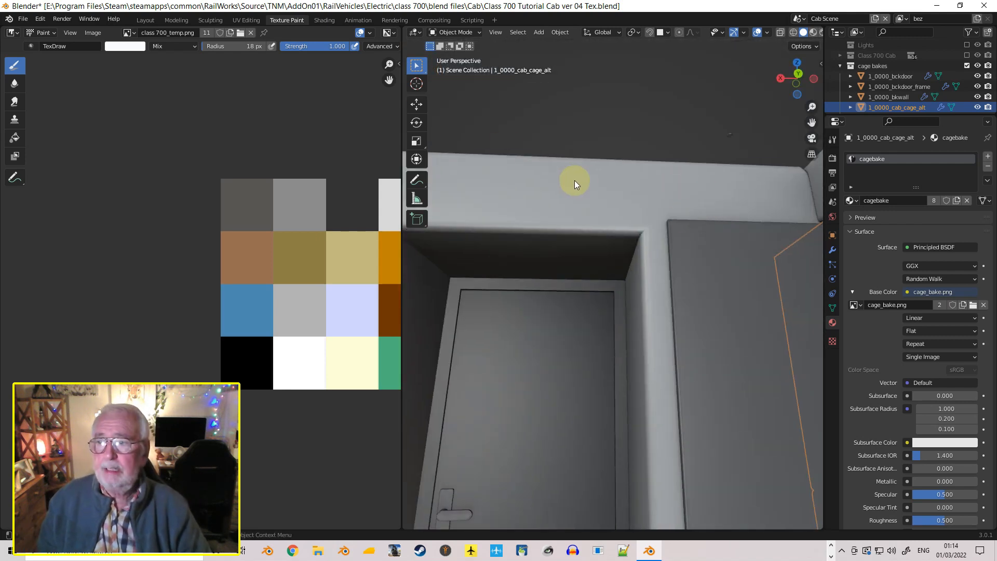
middle_click_drag(544, 160, 693, 166)
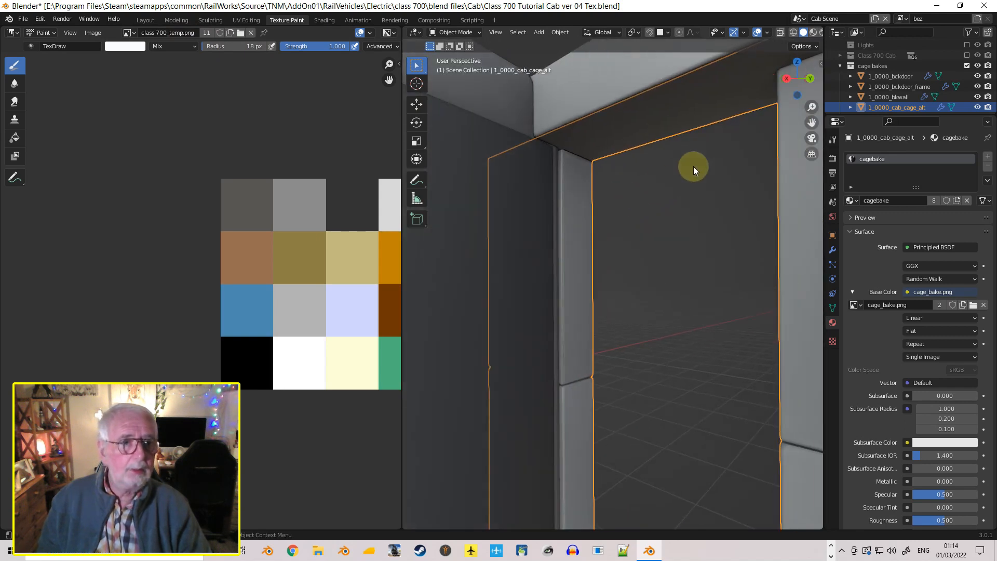
Enable the Class 700 Cab collection and view the driver's desk, side pillar and side door together with the baked cage
left_click(841, 67)
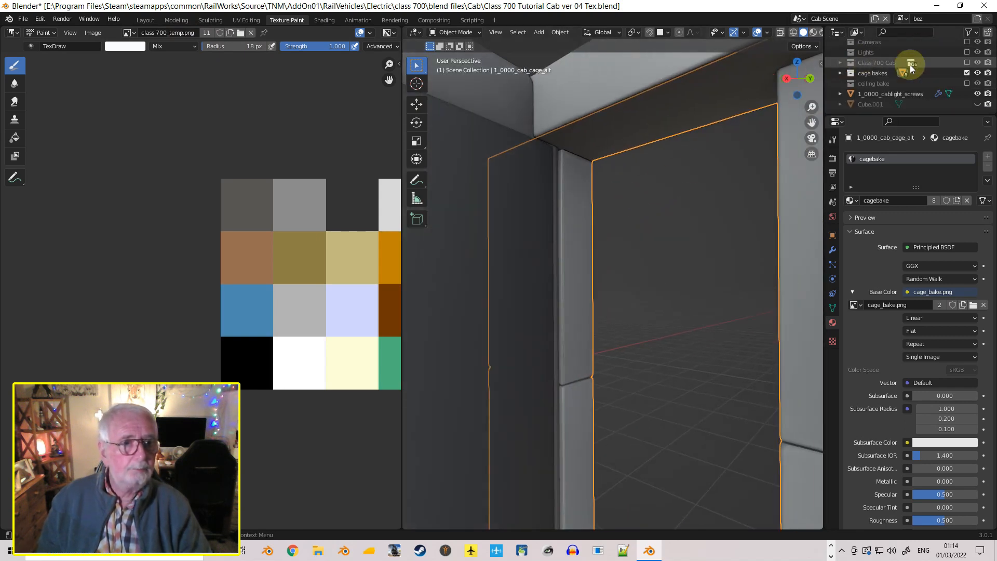
left_click(966, 62)
middle_click_drag(622, 209, 675, 190)
scroll(673, 218, "down", 3)
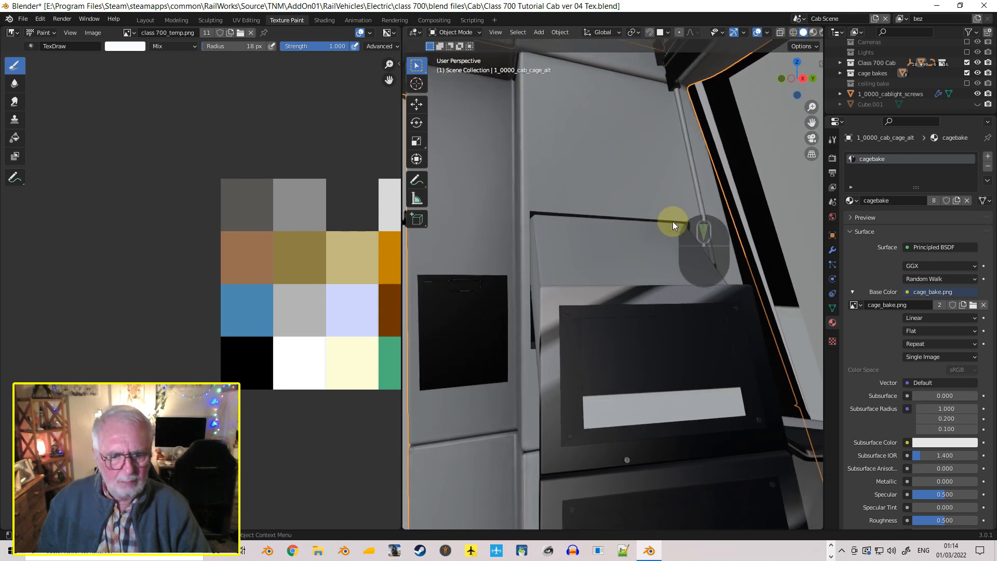
scroll(663, 243, "down", 8)
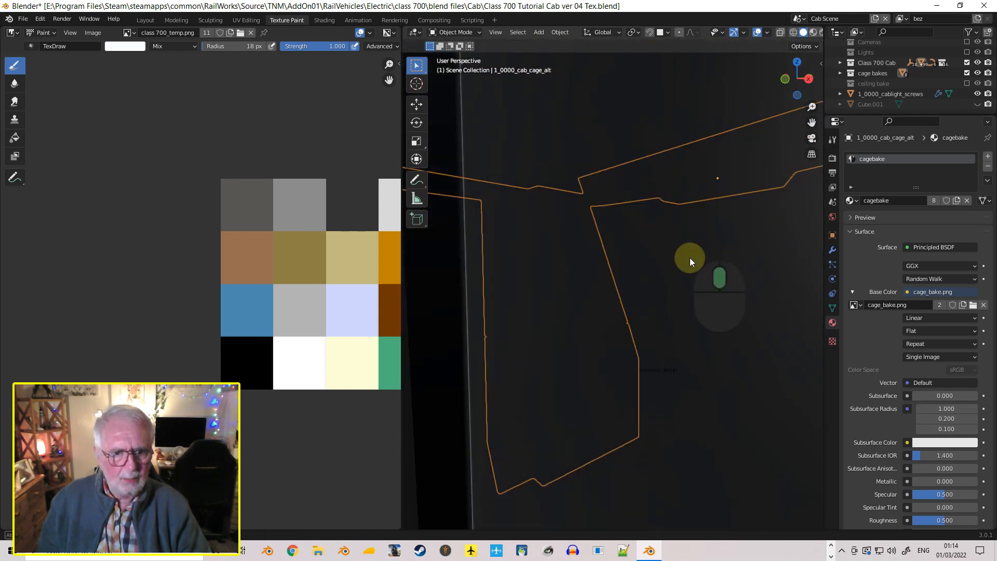
scroll(680, 241, "up", 6)
middle_click_drag(679, 242, 646, 384)
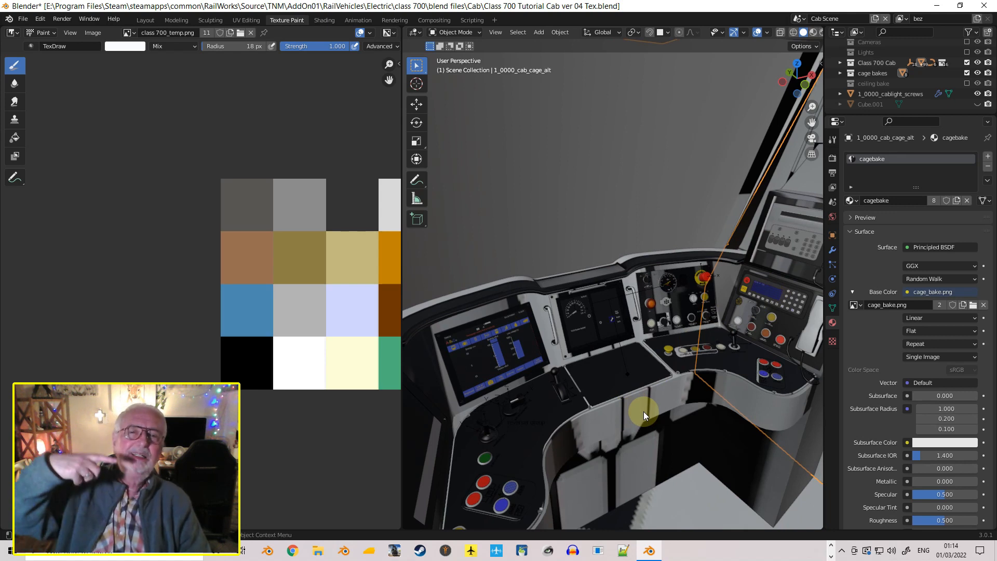
middle_click_drag(625, 401, 697, 367)
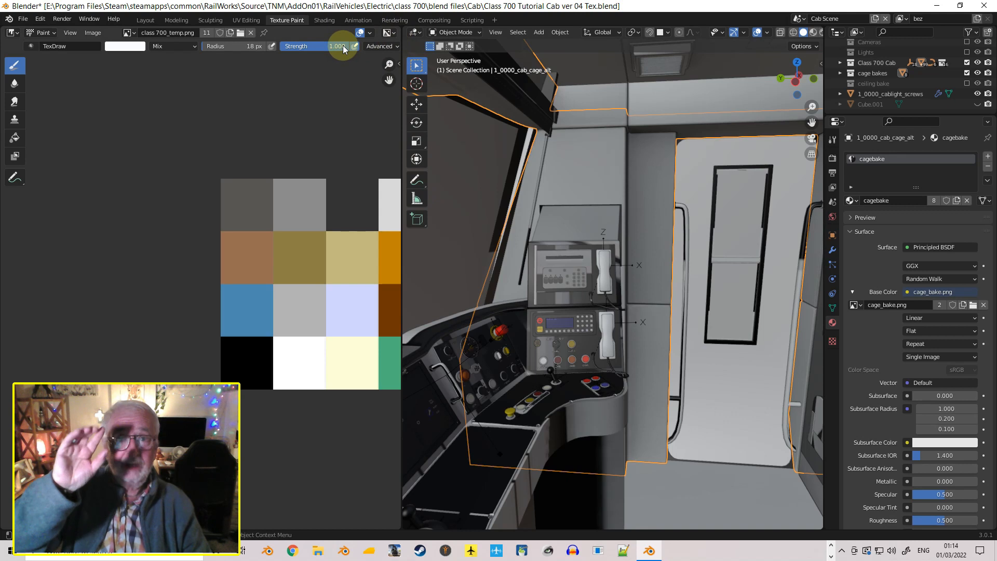
Open the Shading workspace, select the exterior shell 1_0000_ext_cab and show the image texture nodes of its temp_mat_diffused material
left_click(324, 20)
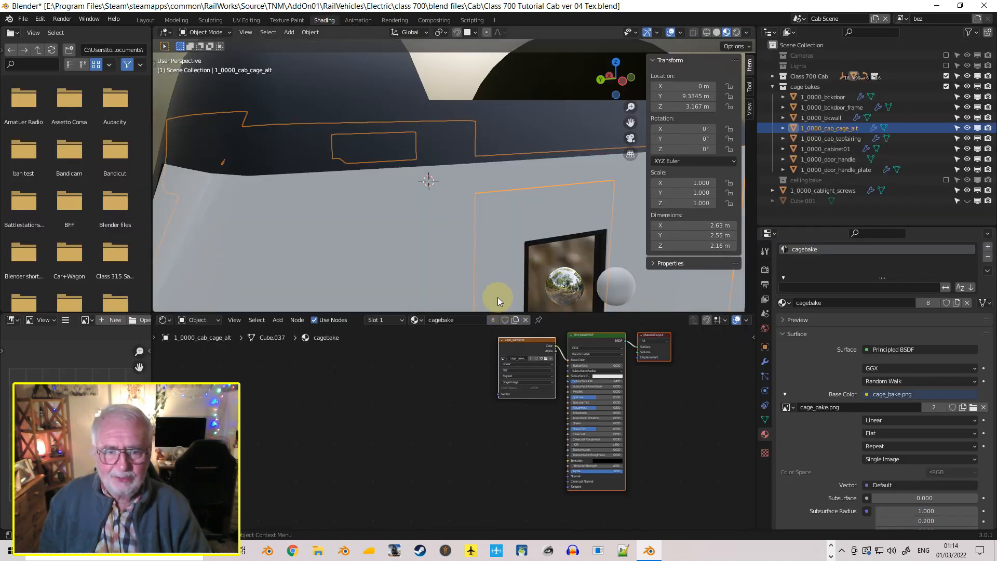
scroll(498, 297, "down", 3)
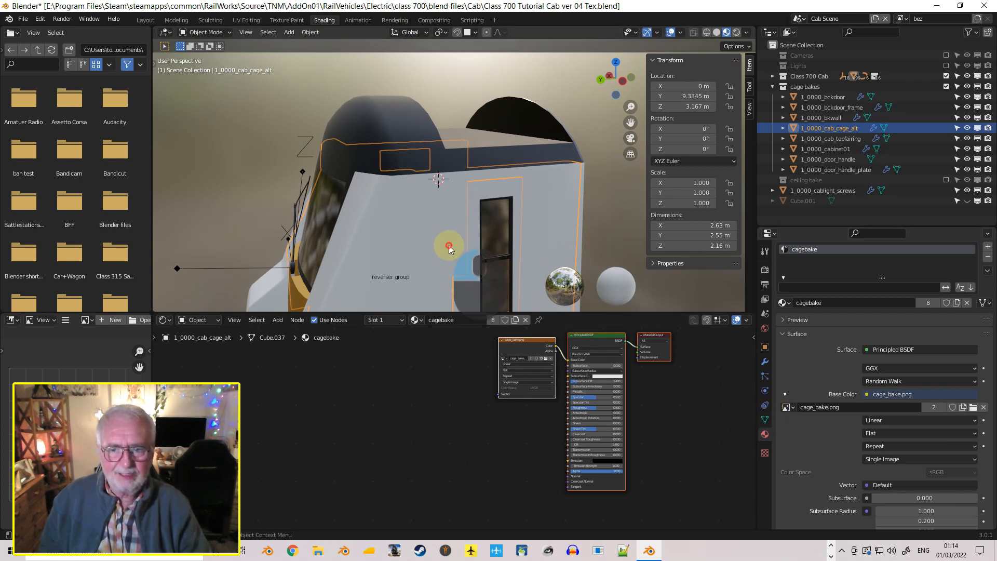
left_click(474, 255)
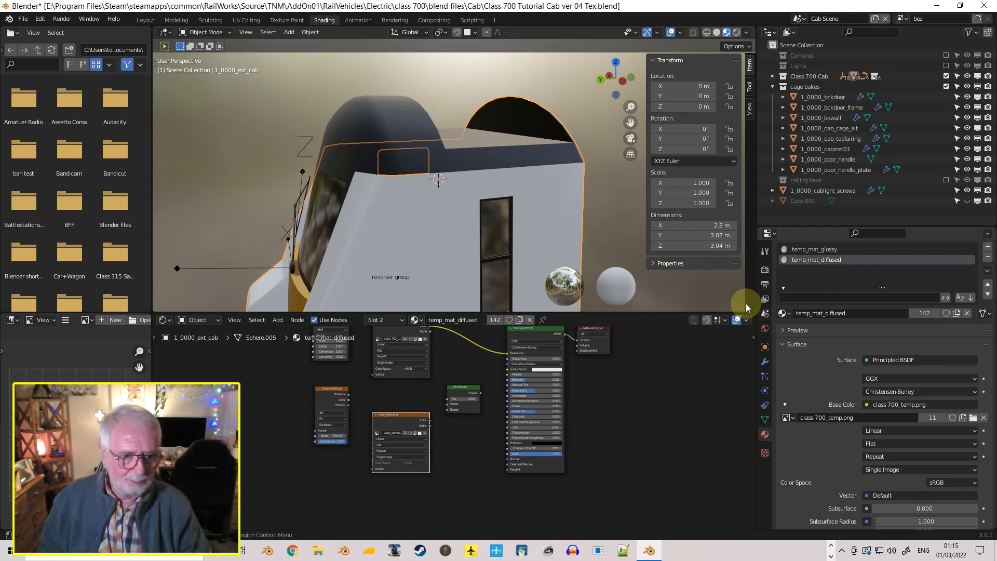
scroll(444, 398, "down", 1)
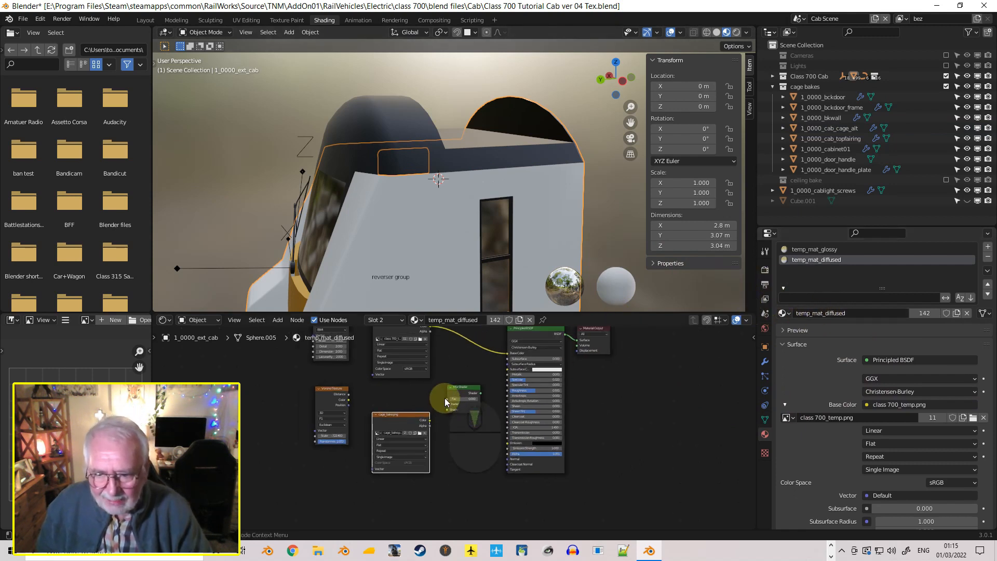
scroll(446, 382, "up", 3)
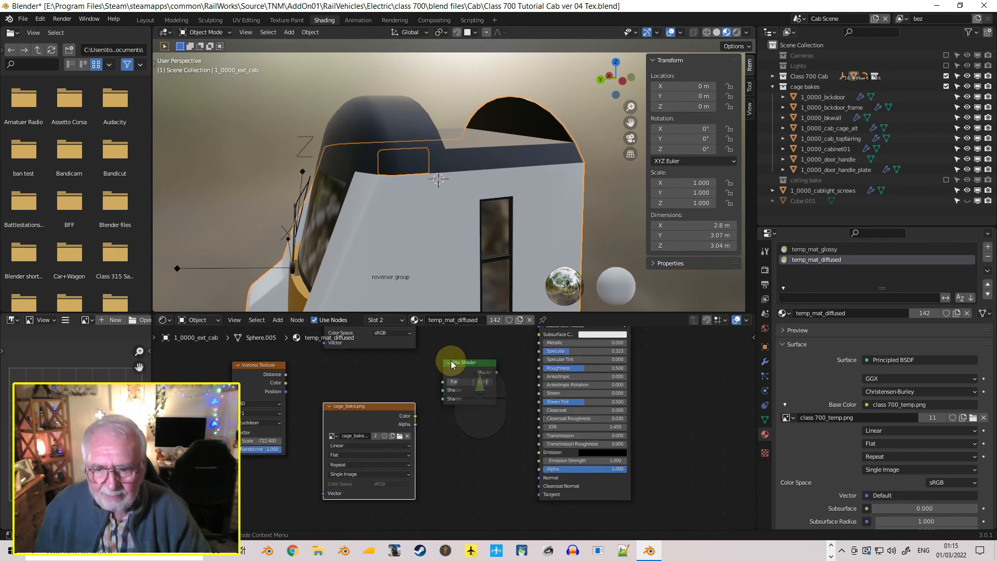
middle_click_drag(421, 359, 423, 441)
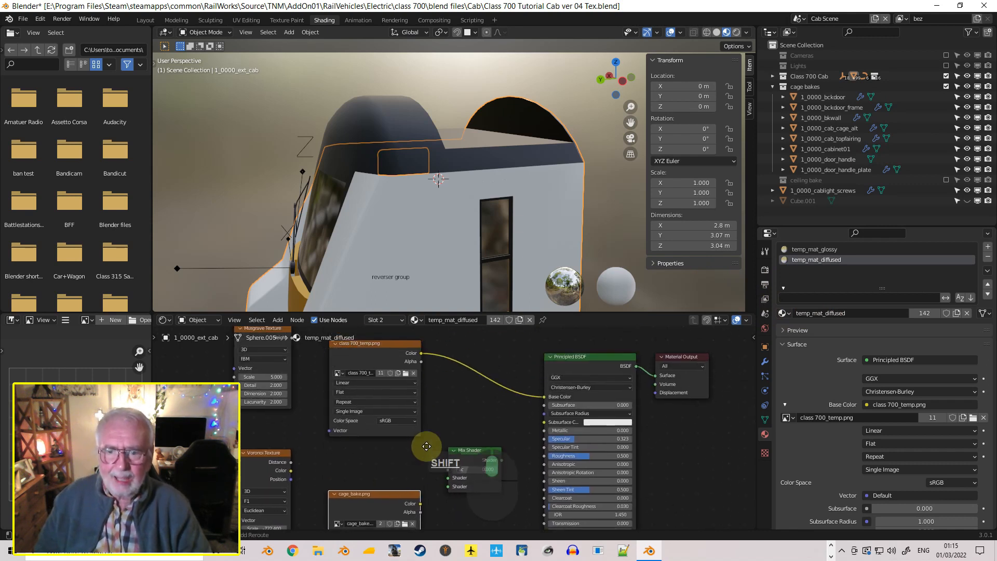
Try the cagebake material on 1_0000_ext_cab's second material slot in place of temp_mat_diffused, and show its nodes
scroll(457, 251, "up", 8)
middle_click_drag(459, 238, 386, 251)
scroll(376, 244, "down", 4)
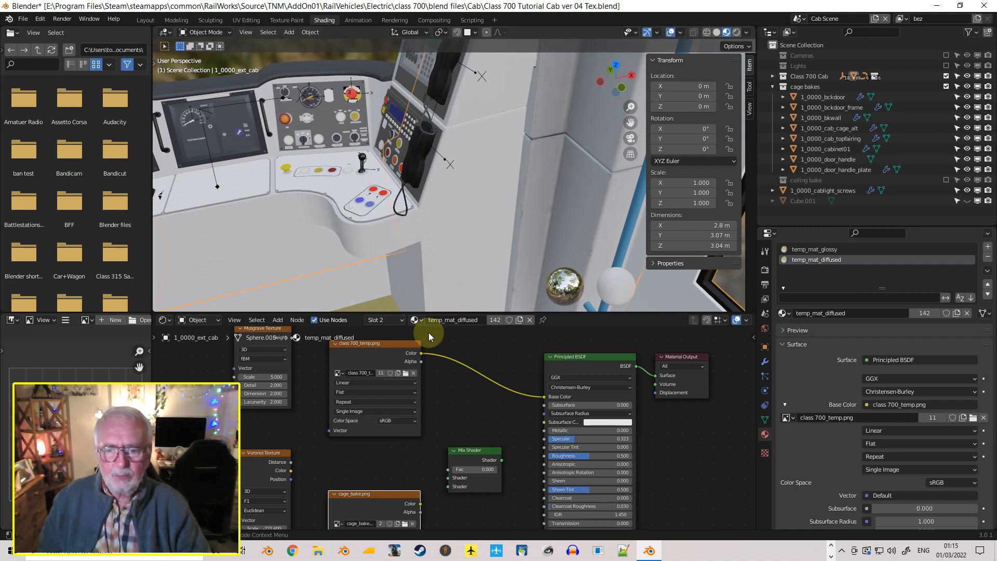
left_click(419, 319)
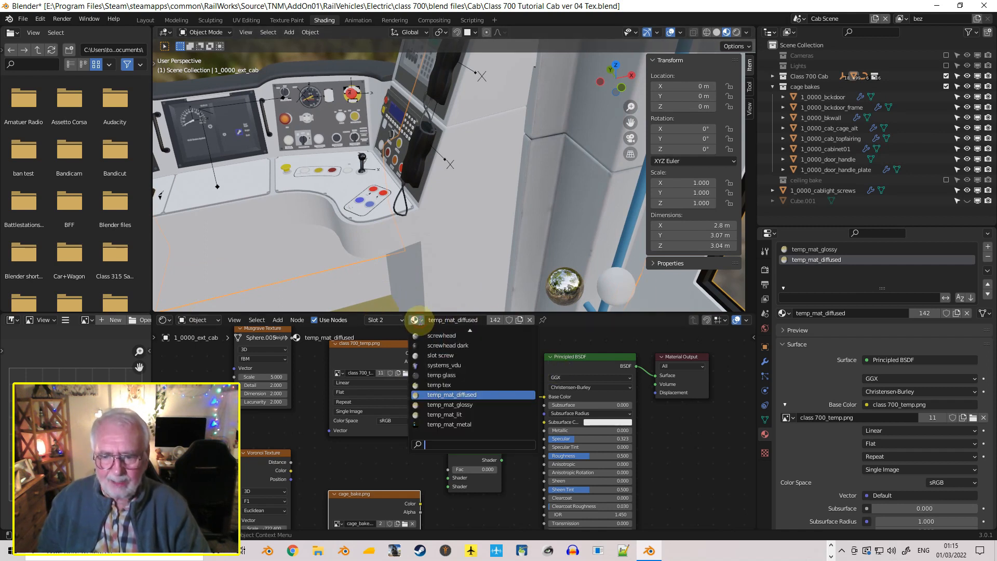
scroll(497, 375, "up", 10)
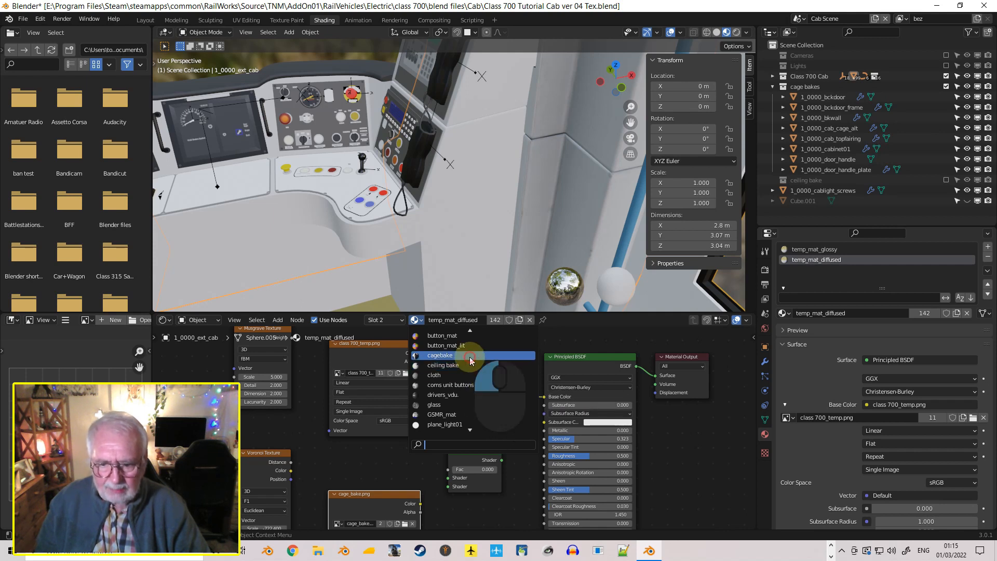
left_click(499, 356)
left_click_drag(585, 373, 453, 355)
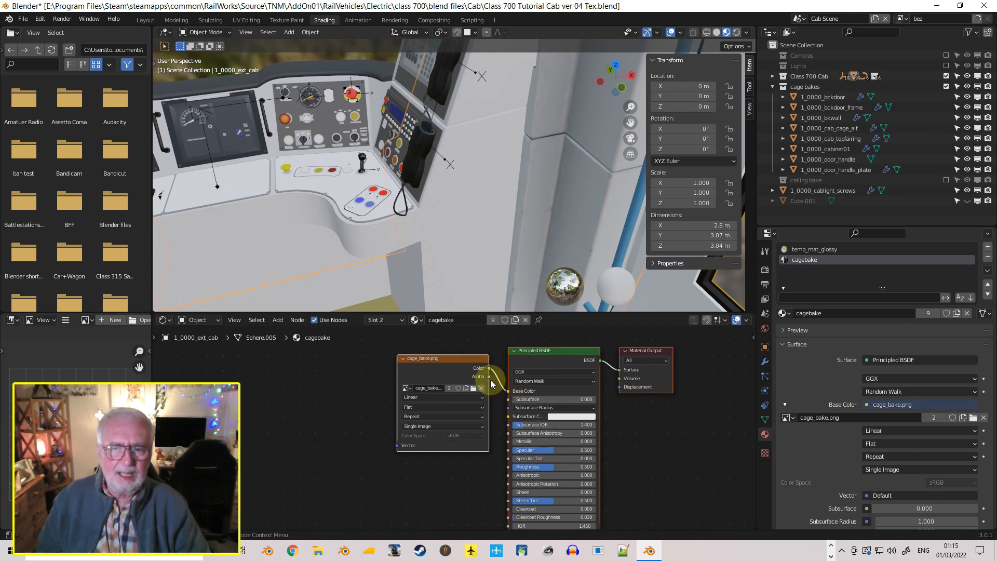
Examine the exterior shell with cagebake applied, from the cab's side door and desk and from outside the rear
scroll(483, 385, "down", 1)
scroll(485, 237, "up", 1)
mouse_move(485, 239)
middle_mouse_down()
mouse_move(528, 179)
mouse_move(478, 258)
middle_mouse_up()
middle_click_drag(375, 232, 363, 208)
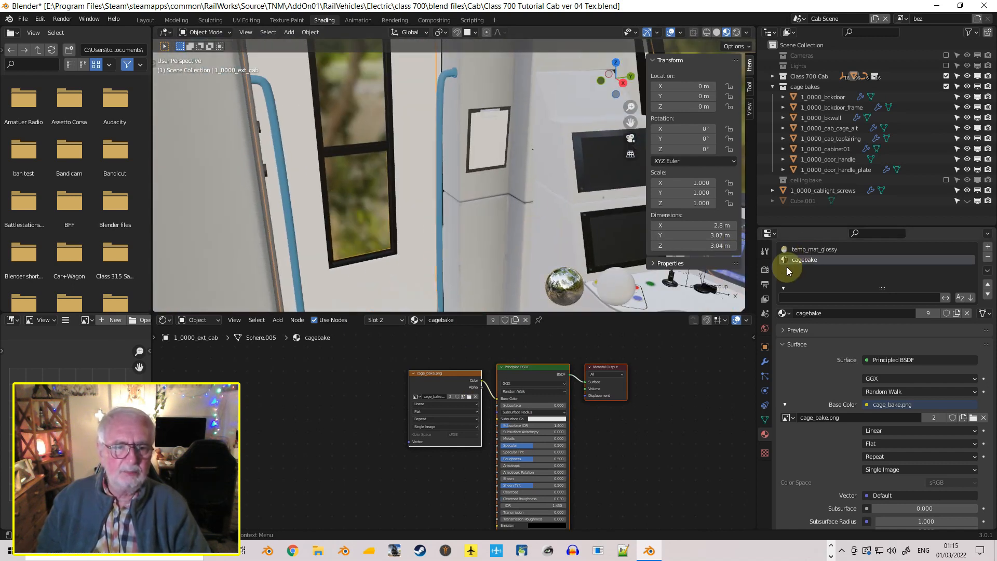
middle_click_drag(517, 263, 566, 287)
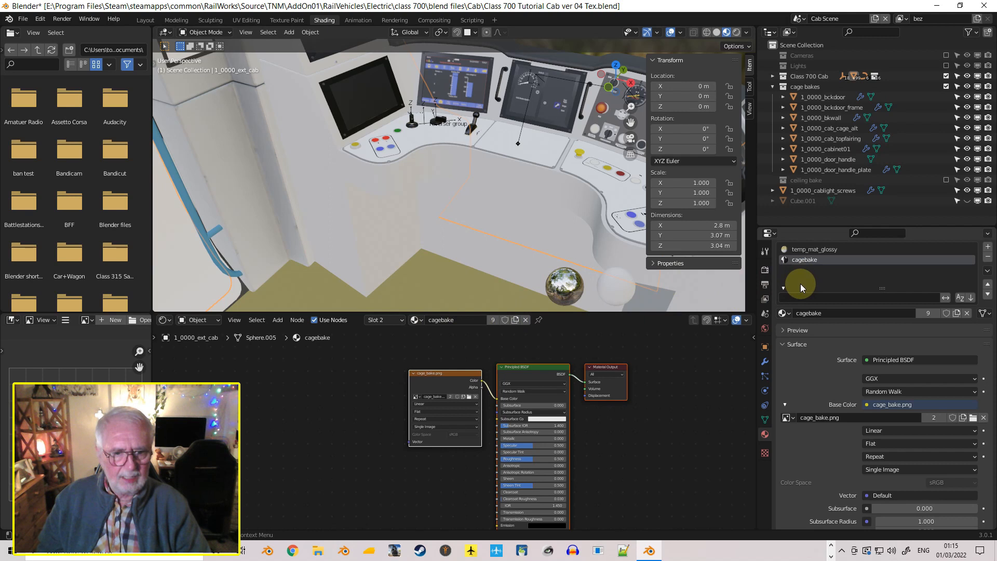
middle_click_drag(596, 223, 350, 210)
scroll(377, 238, "down", 5)
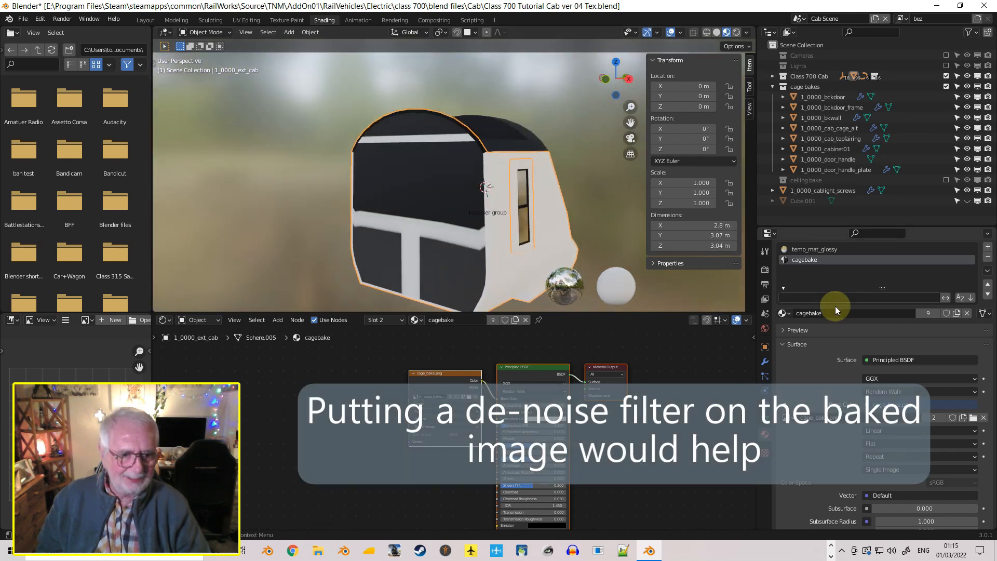
Reassign temp_mat_diffused to 1_0000_ext_cab's second material slot in place of cagebake
left_click(784, 314)
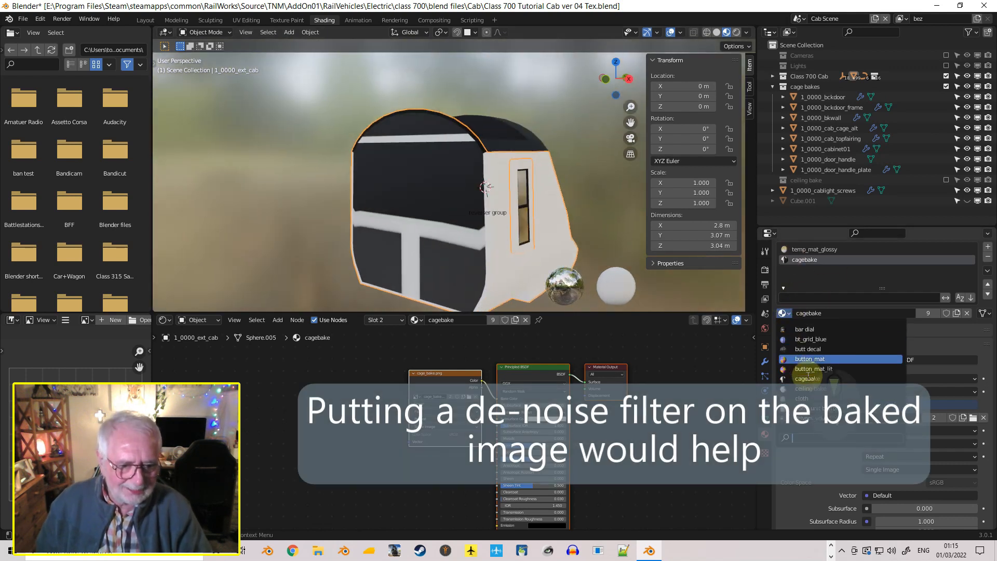
scroll(818, 427, "down", 5)
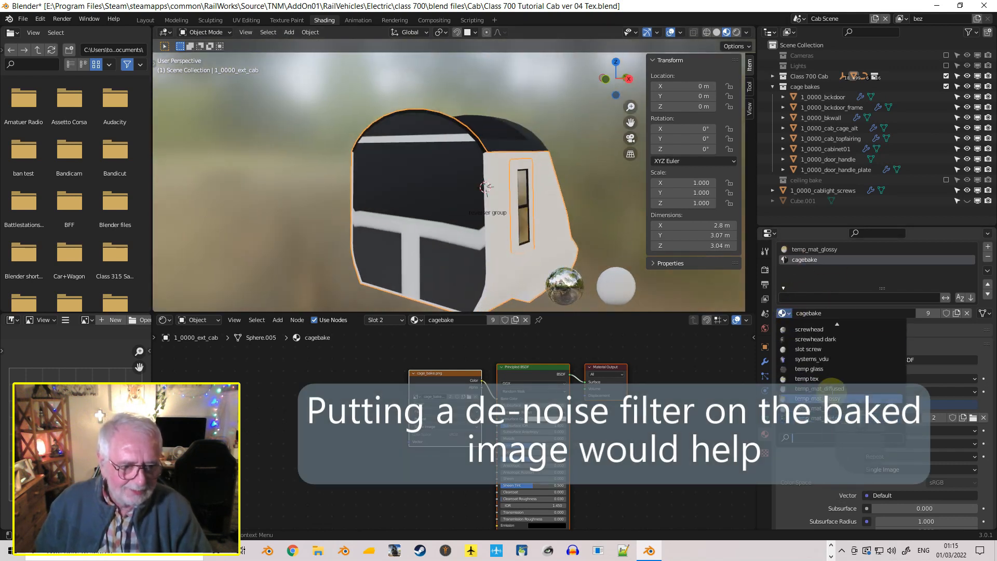
left_click(819, 388)
Open the Layout workspace and view the cab interior's side pillar, side window and driver's desk
middle_click_drag(290, 211, 425, 286)
scroll(437, 232, "up", 5)
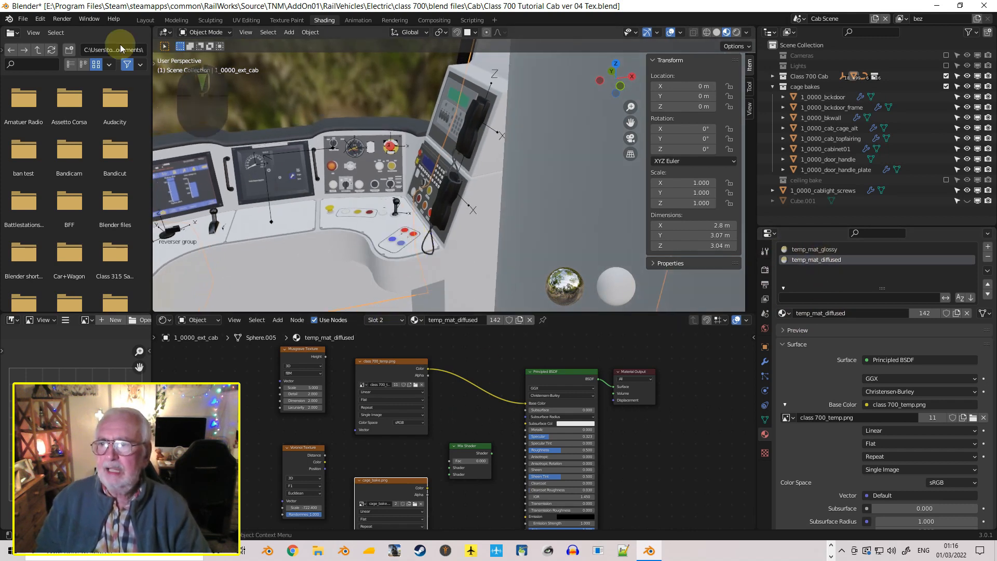
left_click(147, 21)
middle_click_drag(404, 285, 364, 270)
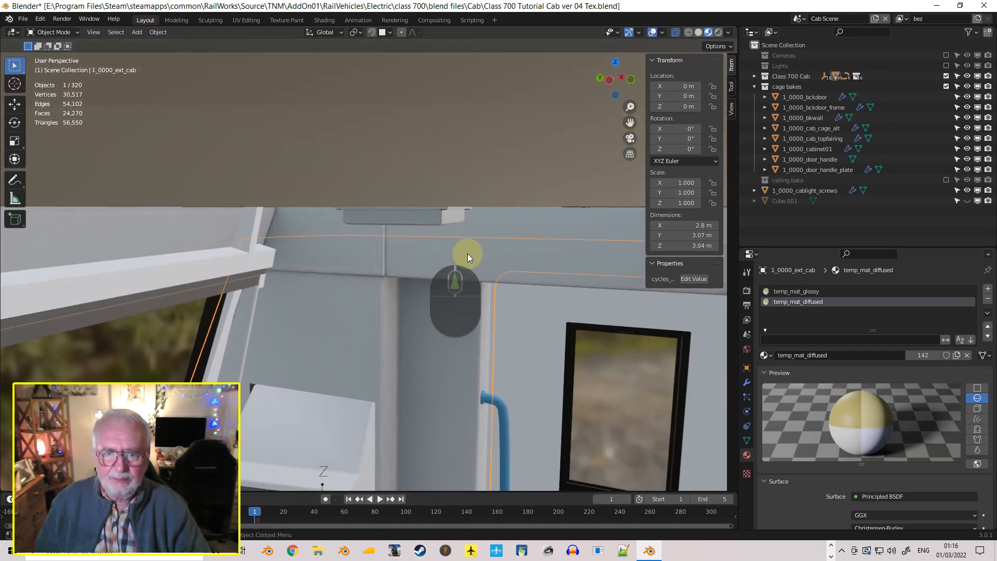
middle_click_drag(397, 334, 289, 401)
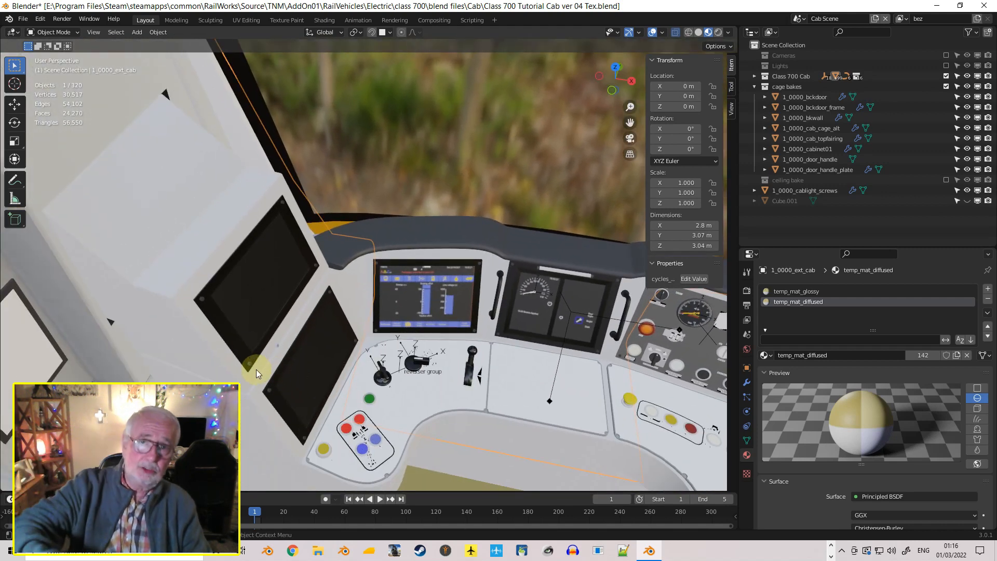
Examine the cab ceiling, its light fittings and vents, and the top of the rear wall from inside
middle_click_drag(257, 341, 394, 324)
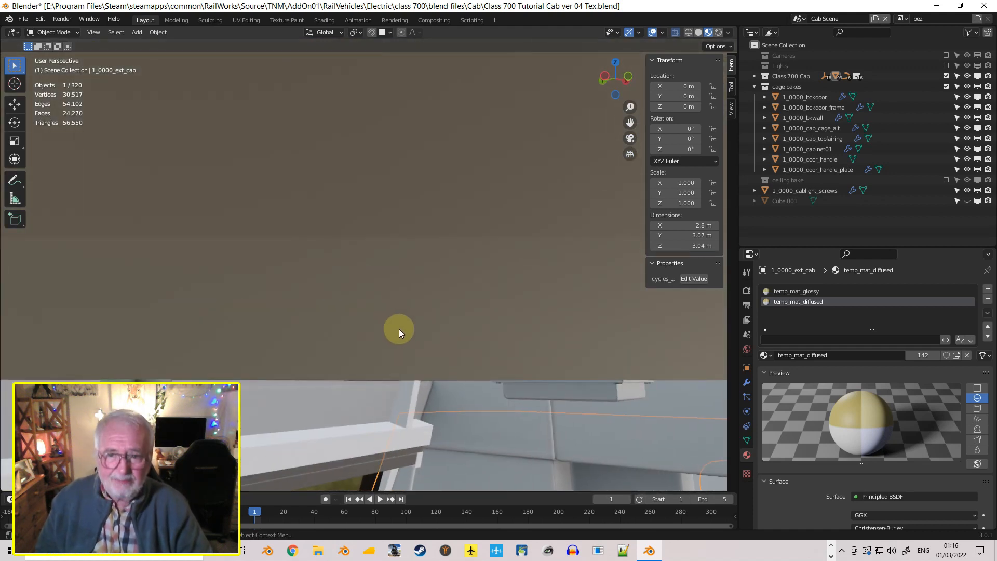
middle_click_drag(367, 347, 347, 370)
middle_click_drag(354, 308, 476, 210, "shift")
middle_click_drag(402, 316, 481, 308)
scroll(466, 342, "down", 4)
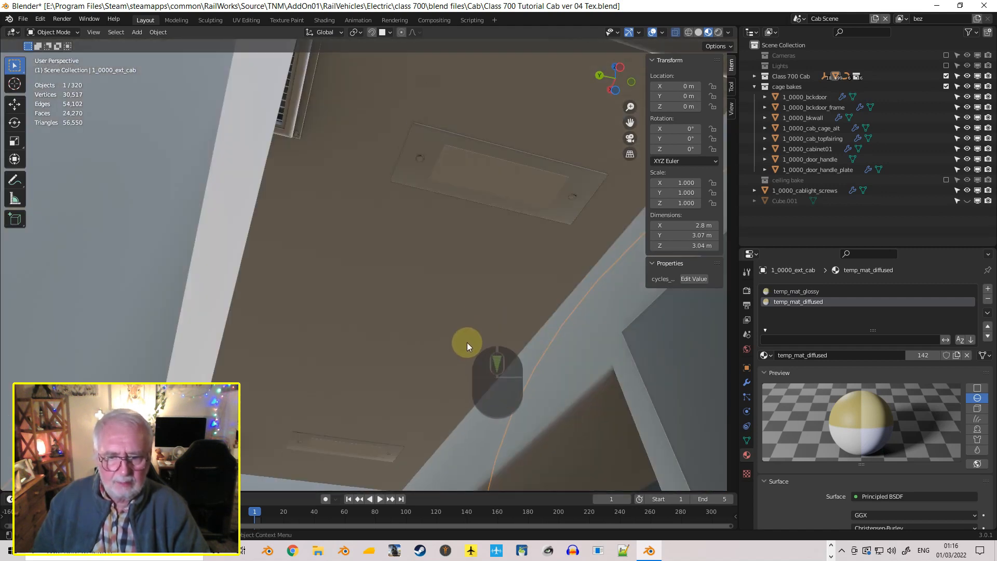
scroll(464, 342, "up", 3)
middle_click_drag(464, 342, 584, 174, "shift")
middle_click_drag(295, 322, 274, 328)
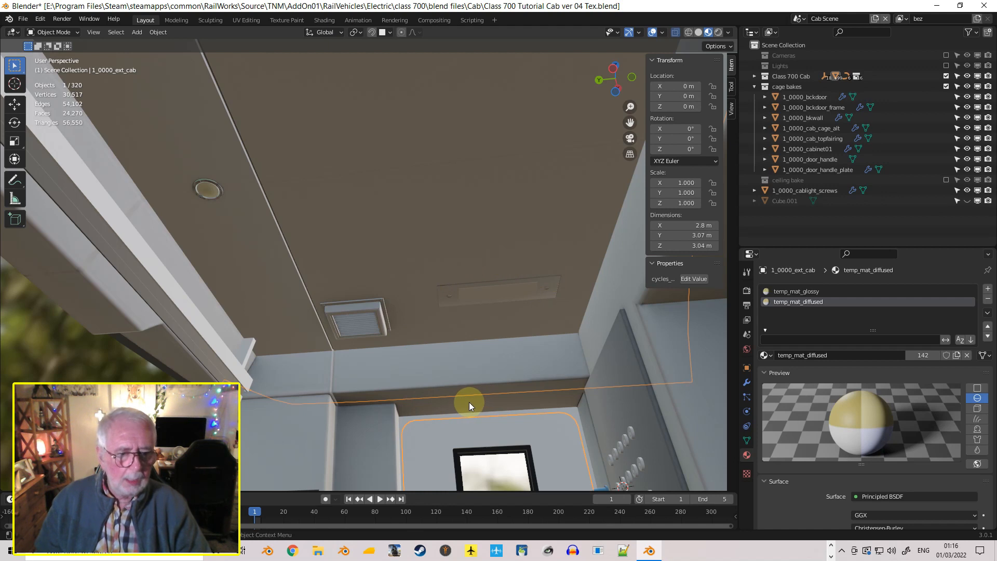
key("a")
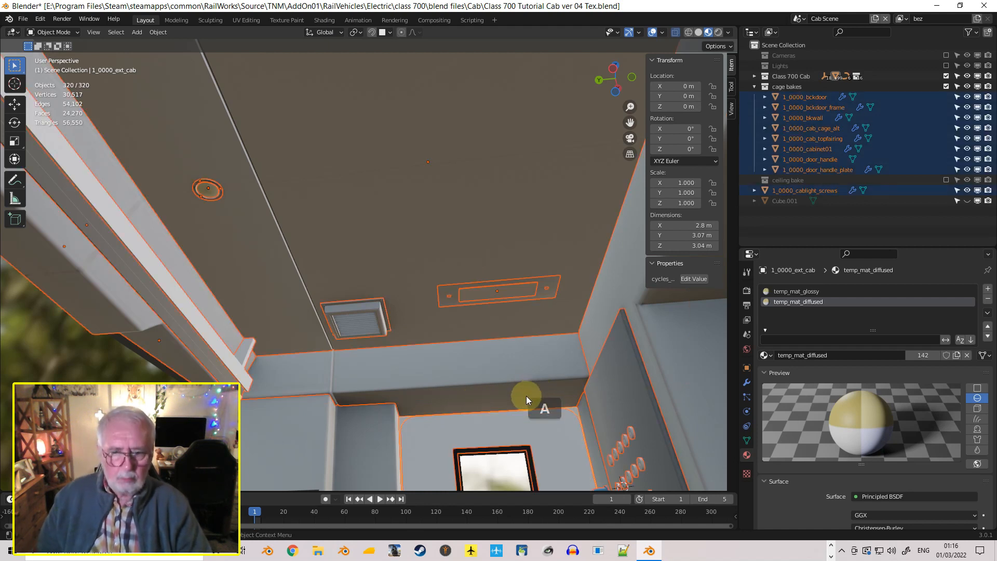
left_click(747, 334)
scroll(822, 498, "down", 9)
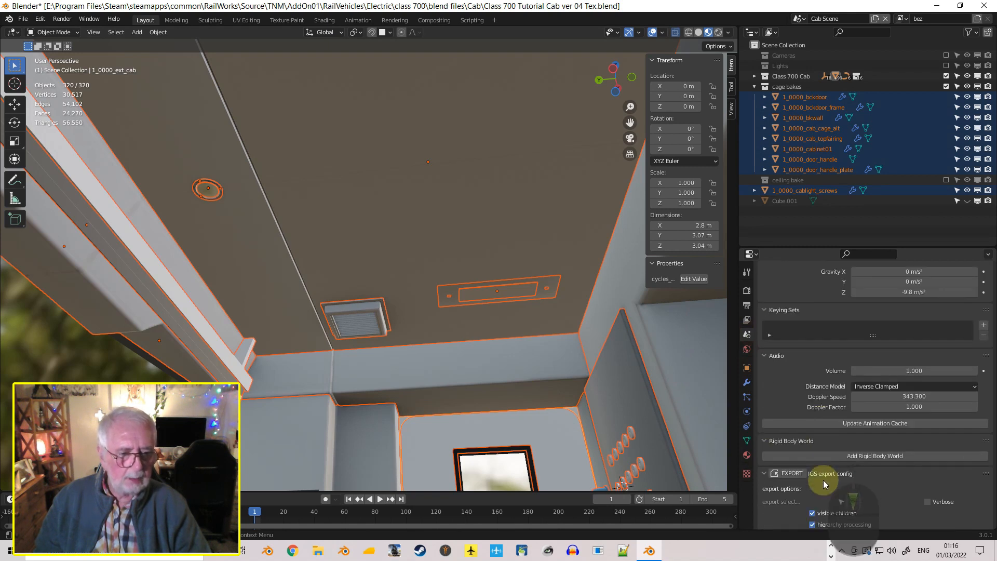
left_click(791, 393)
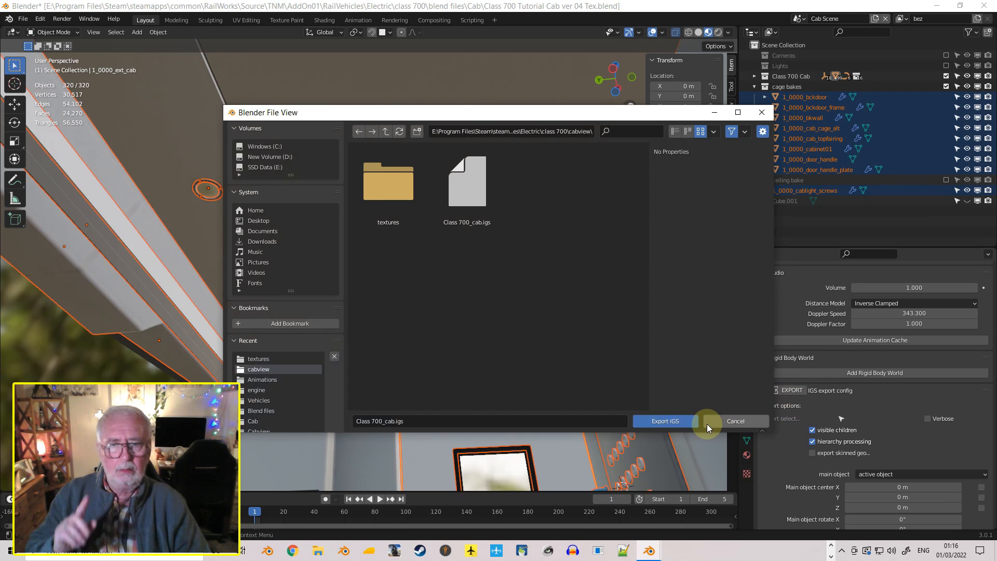
left_click(741, 420)
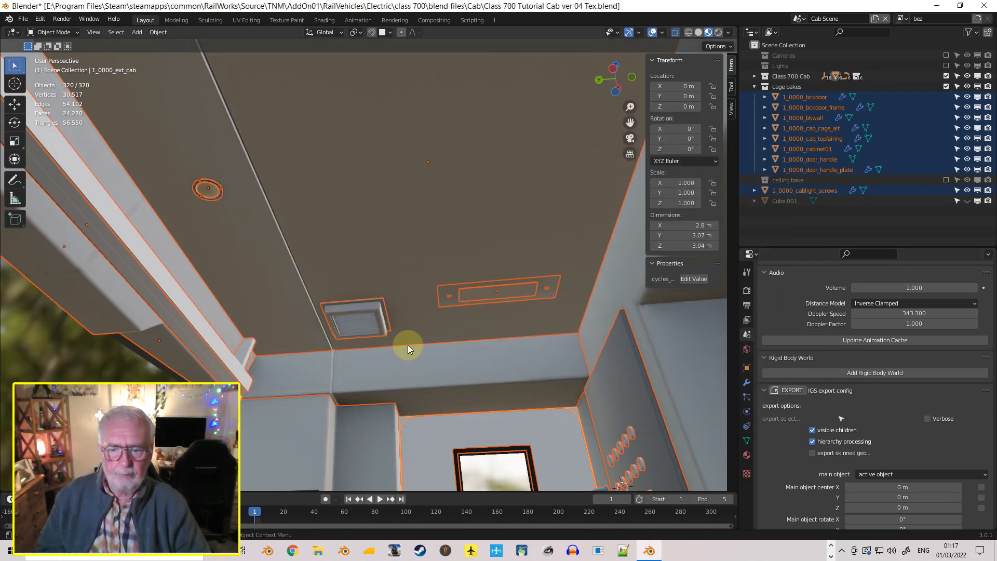
Set the IGS shader of the 1_0000_cab_topfairing material to TrainBasicObjectDiffuse.fx
left_click(456, 372)
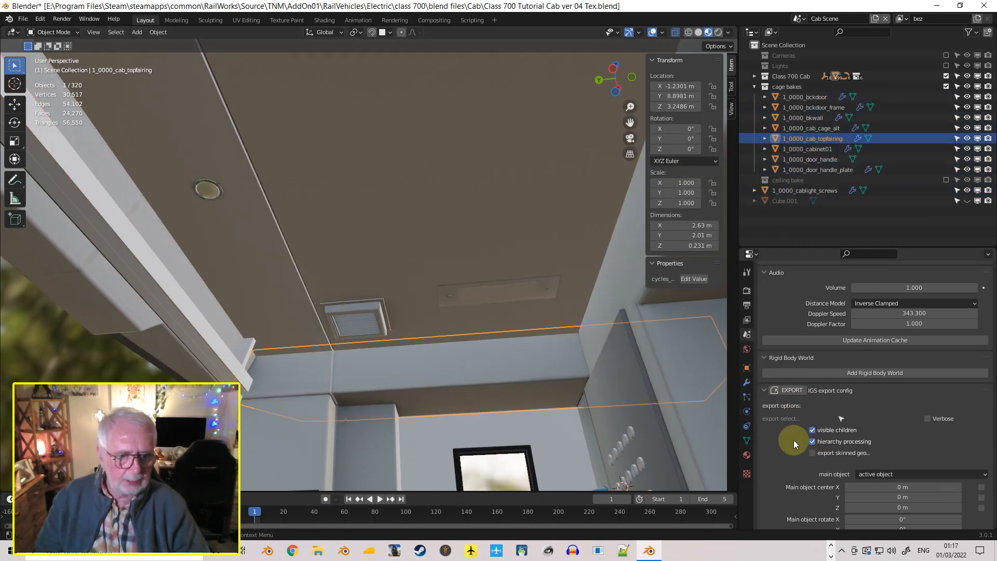
scroll(790, 438, "down", 1)
left_click(747, 455)
scroll(831, 439, "down", 5)
scroll(830, 439, "down", 15)
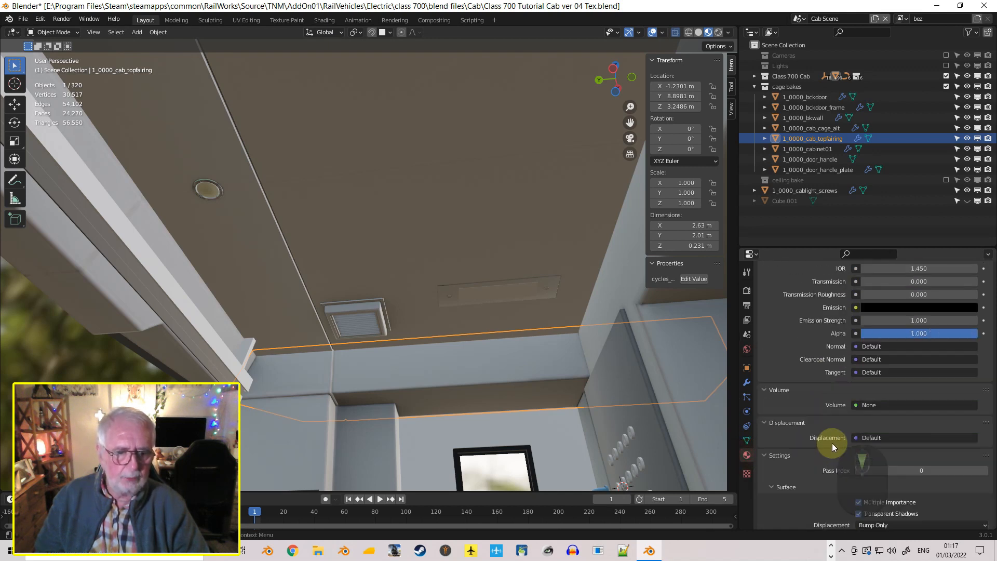
scroll(812, 435, "up", 3)
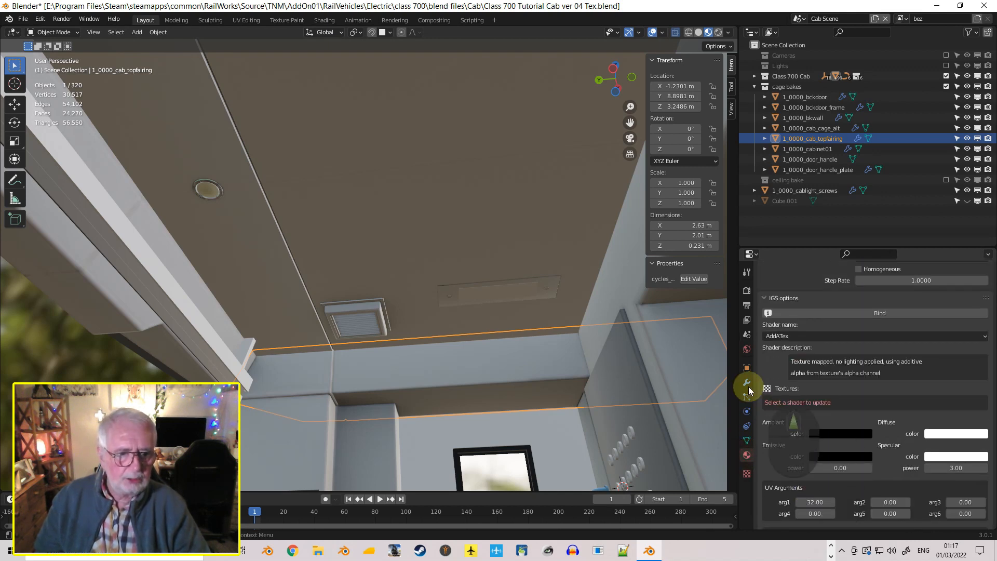
left_click(799, 336)
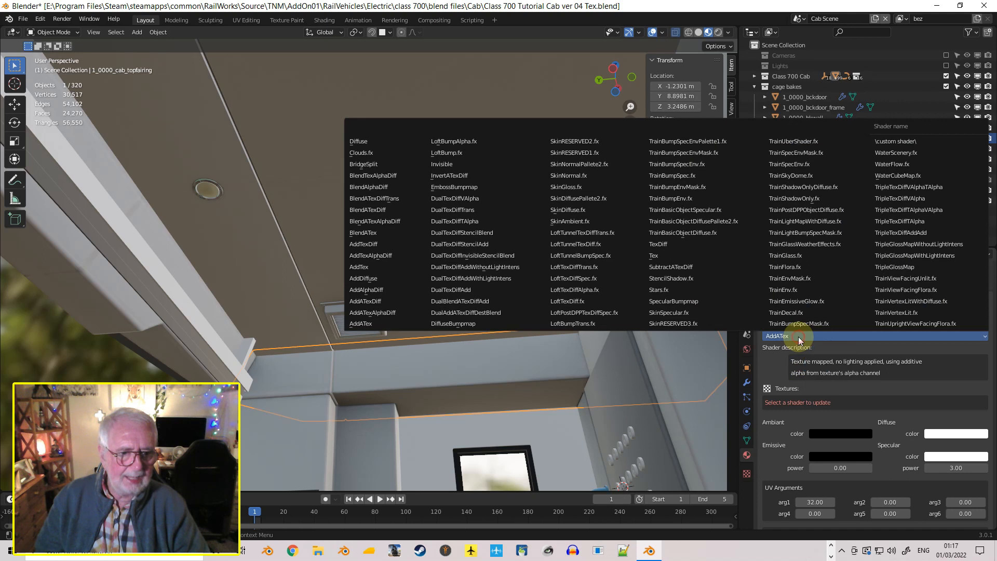
left_click(709, 234)
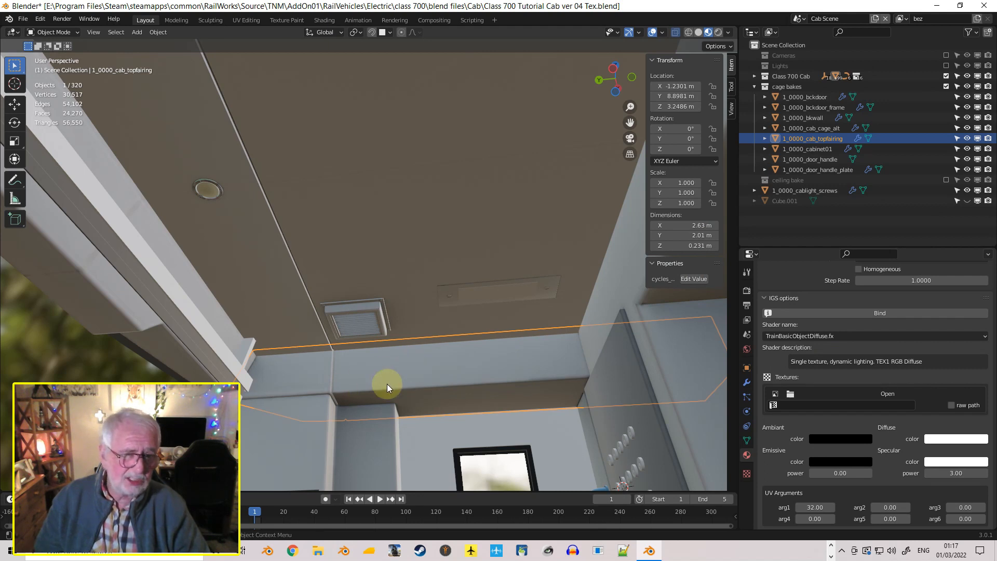
Assign cage_bake.png as the IGS shader texture of the top fairing's material
left_click(776, 394)
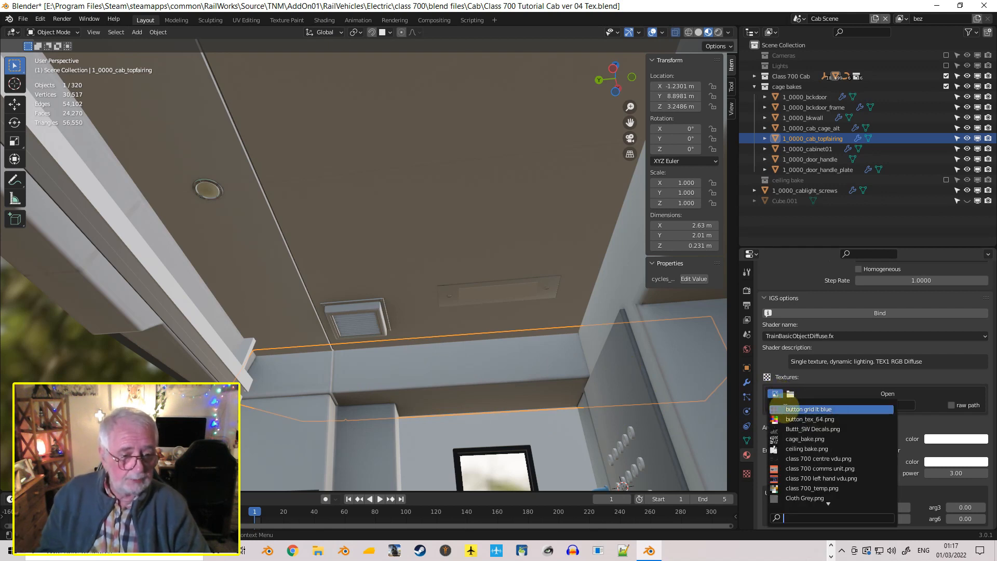
left_click(828, 439)
scroll(565, 375, "down", 4)
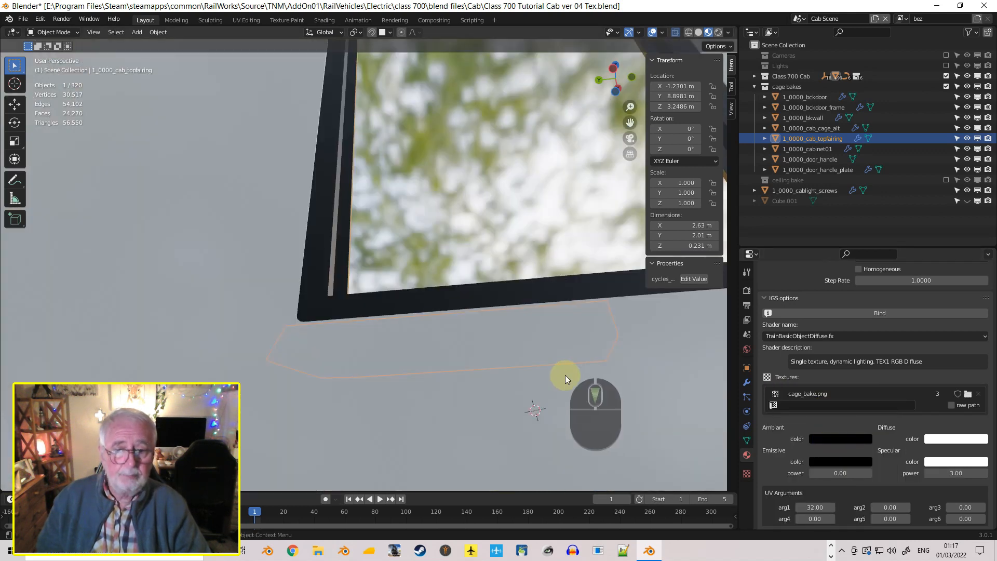
middle_click_drag(563, 370, 563, 396)
scroll(564, 385, "up", 2)
scroll(564, 384, "down", 4)
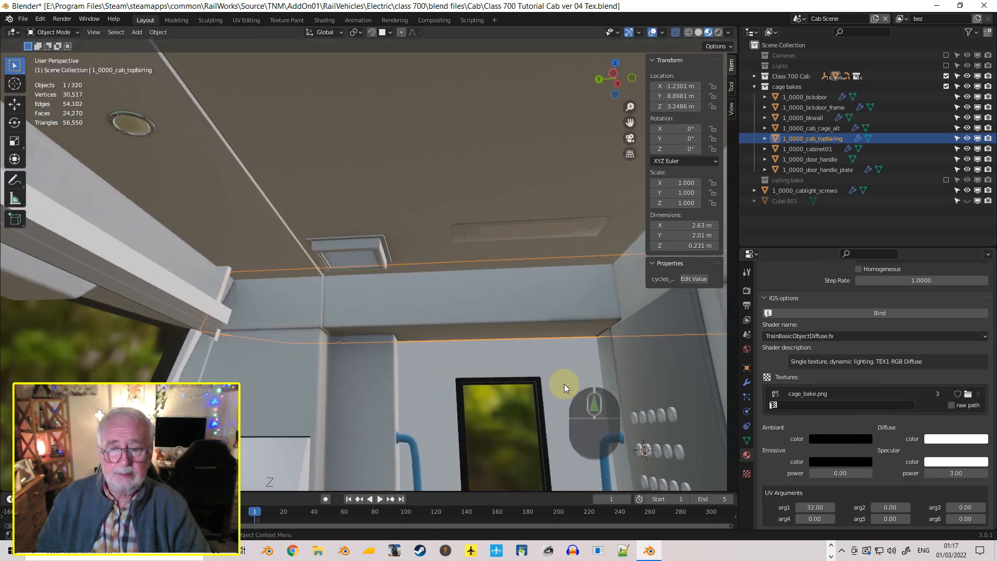
Select all visible cab objects and export them to the cabview folder as Class 700_cab.igs, using the IGS export config
key("a")
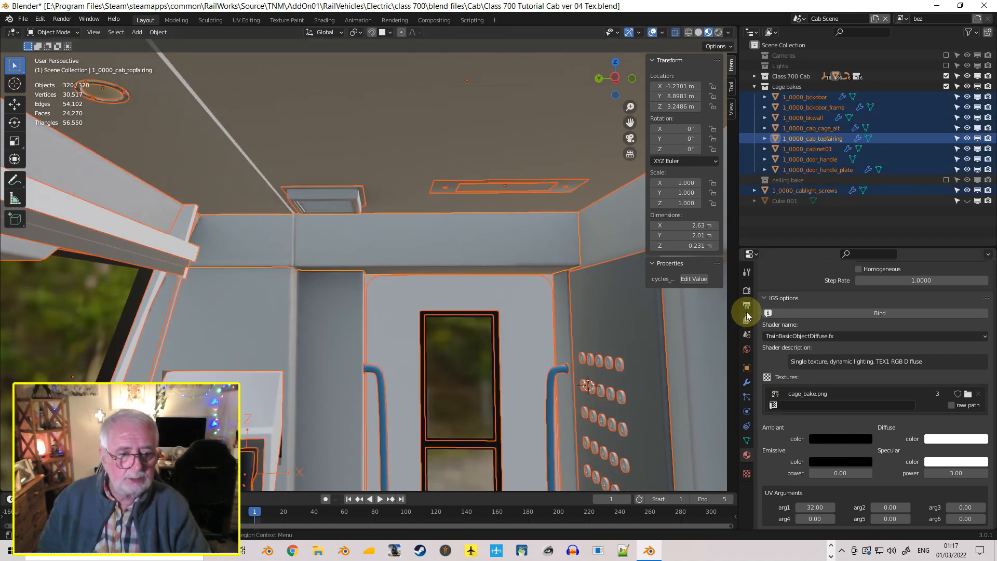
left_click(747, 334)
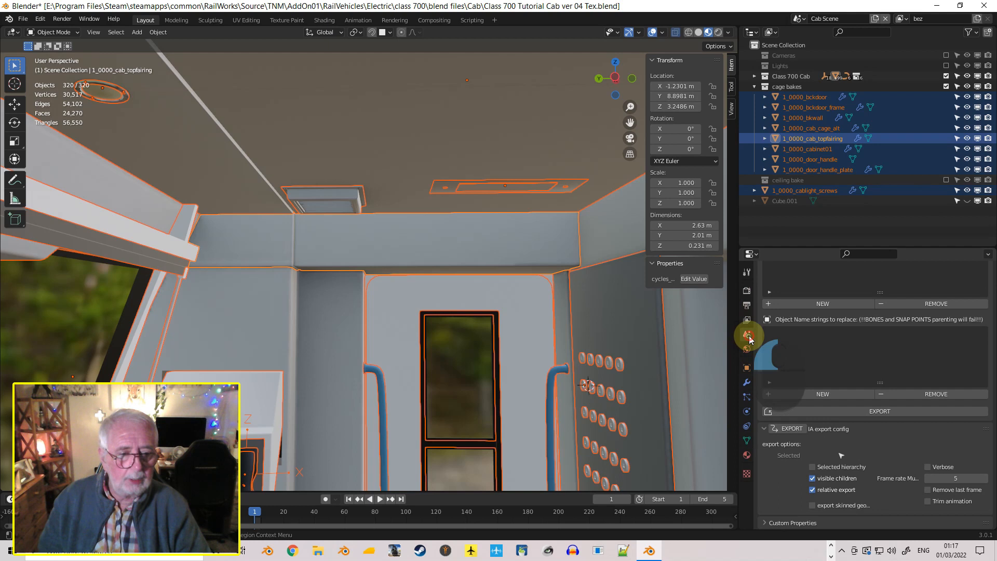
left_click(793, 429)
left_click(753, 421)
scroll(843, 419, "up", 15)
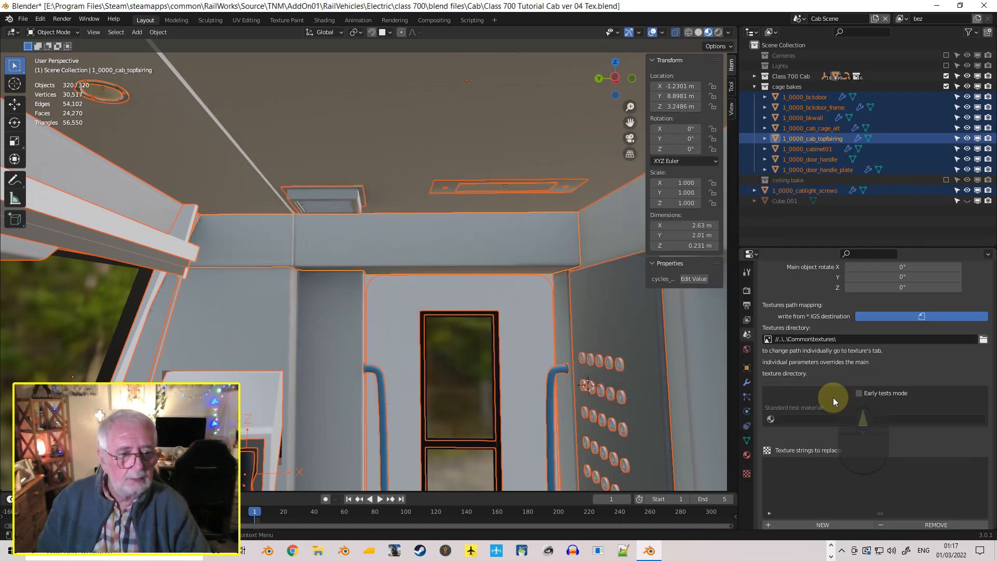
scroll(834, 397, "up", 10)
left_click(802, 388)
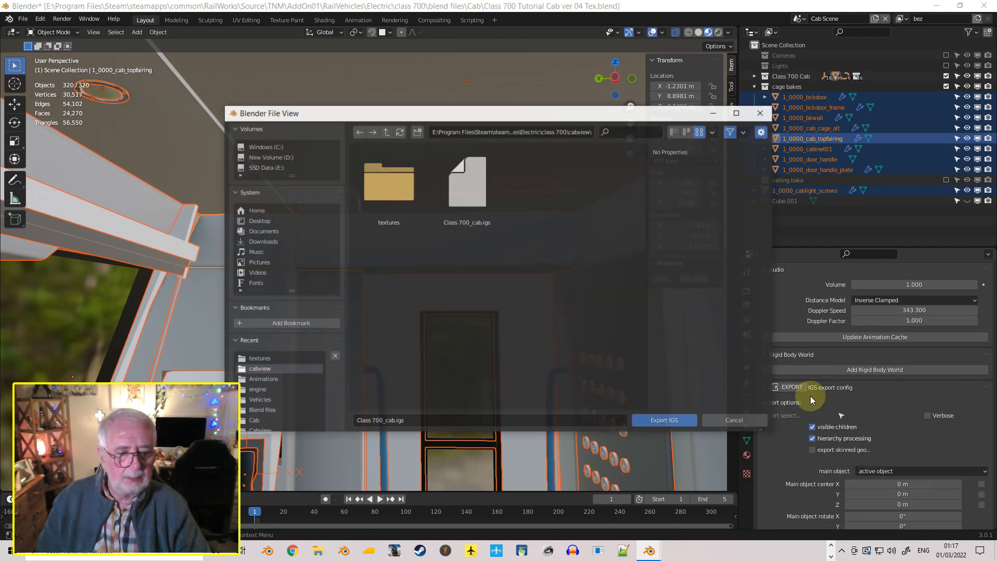
left_click(672, 423)
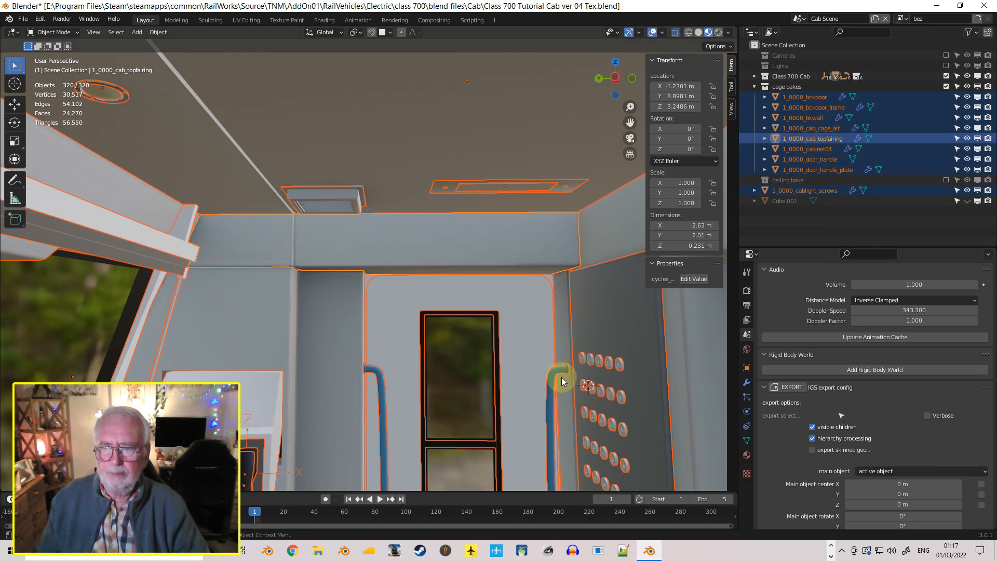
middle_click_drag(566, 389, 607, 385)
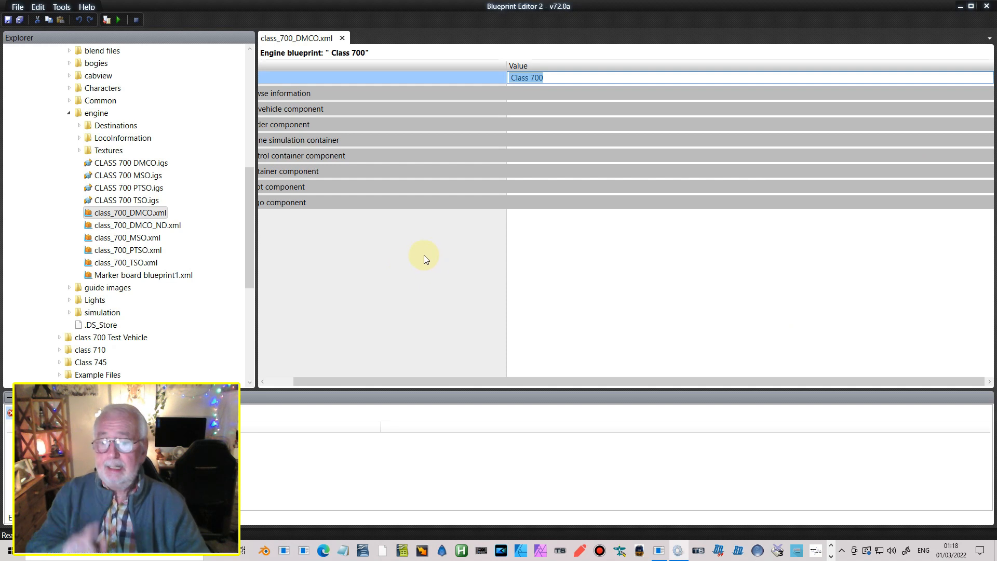
Switch to RWAceTool and convert cage_bake.png from the class 700 Common textures folder to cage_bake.ace
left_click(659, 551)
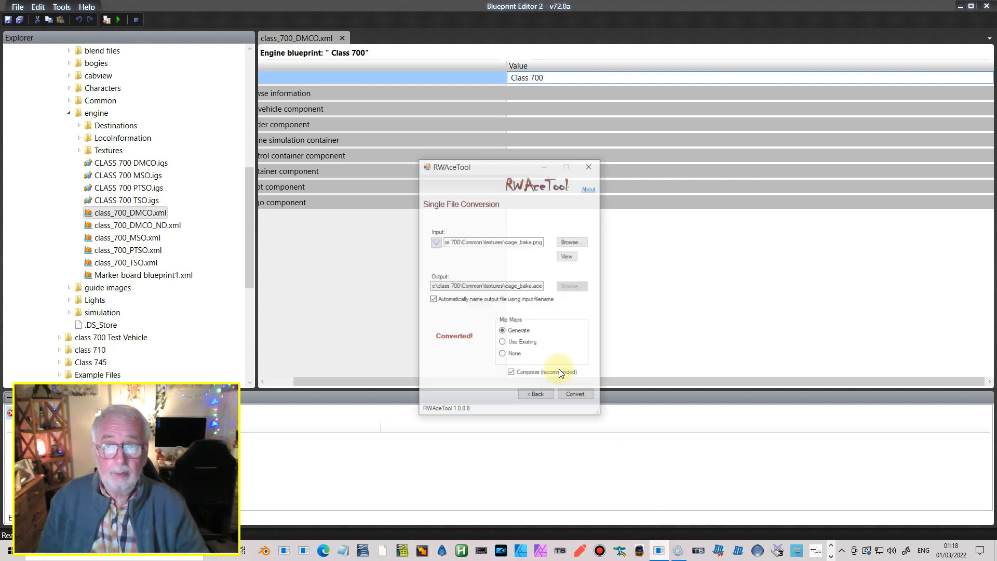
left_click(561, 220)
scroll(670, 283, "down", 5)
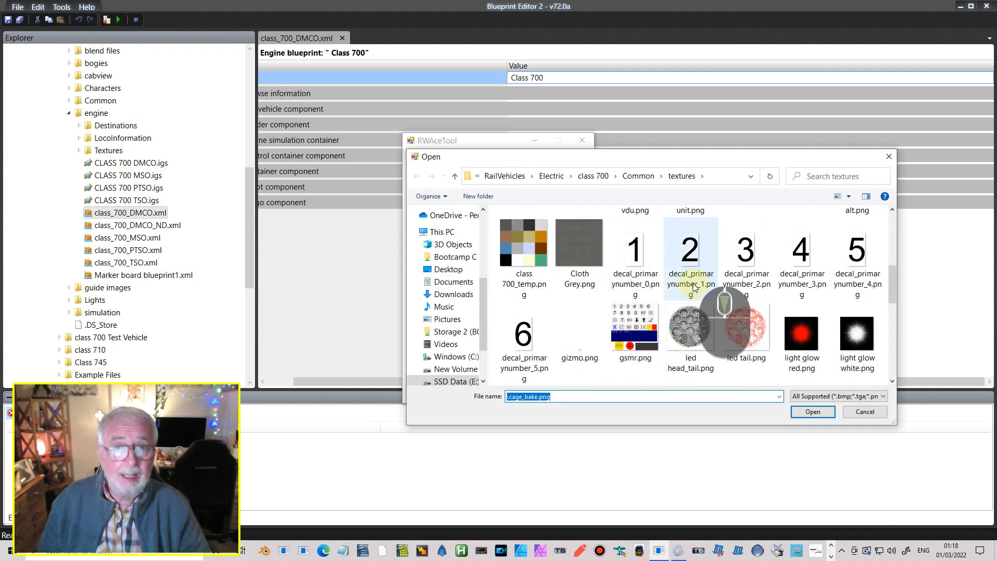
scroll(672, 281, "up", 2)
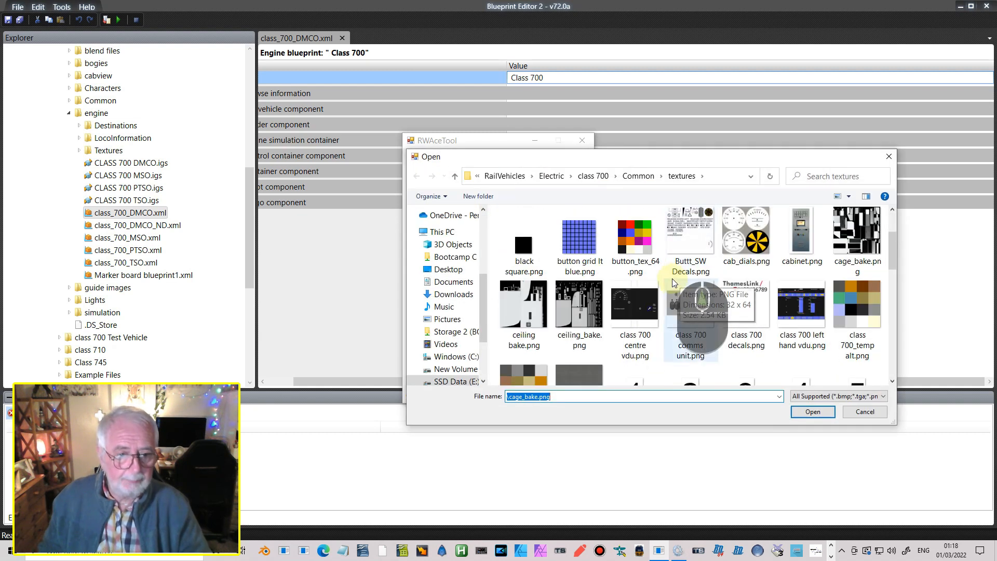
left_click(865, 233)
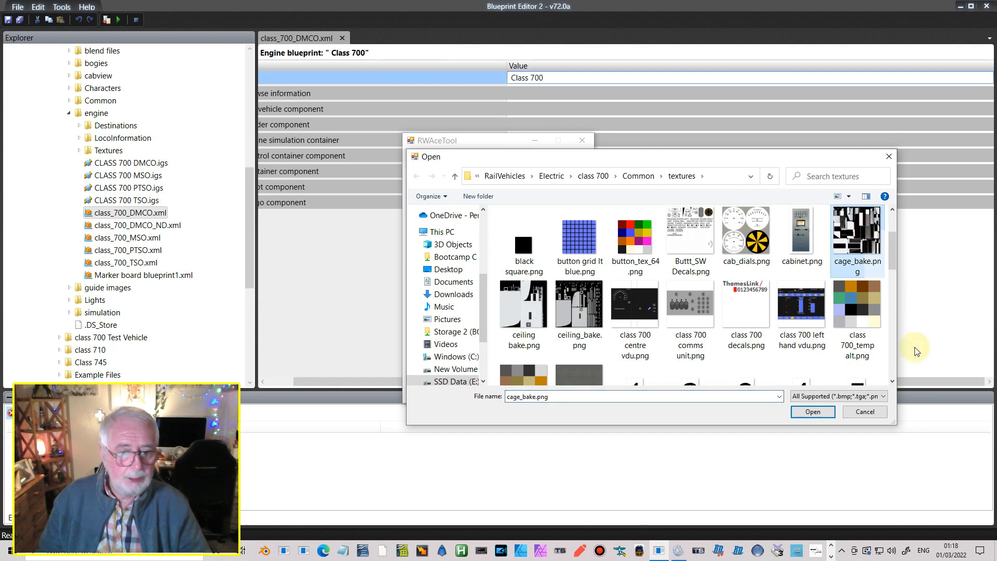
left_click(818, 411)
left_click(567, 381)
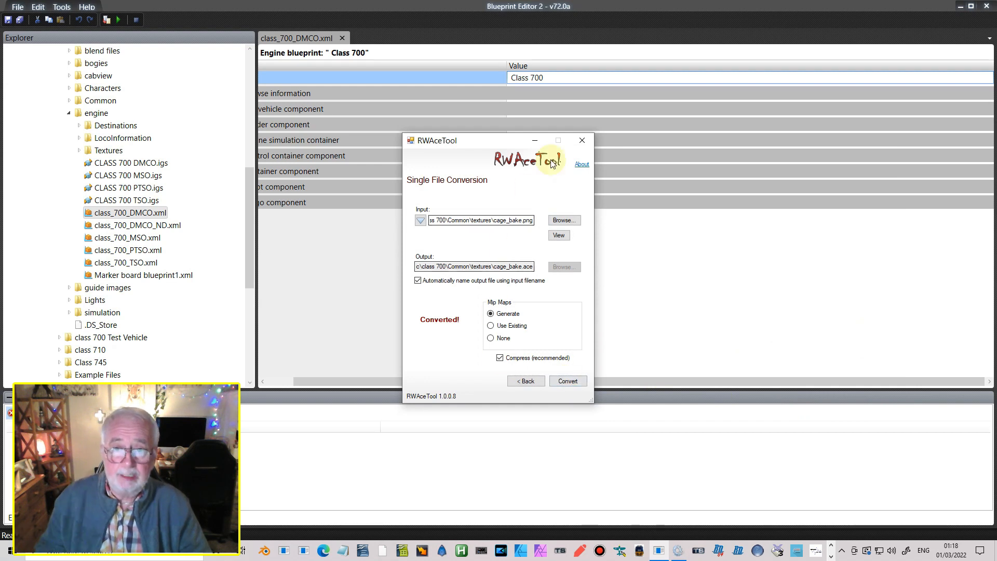
left_click(535, 140)
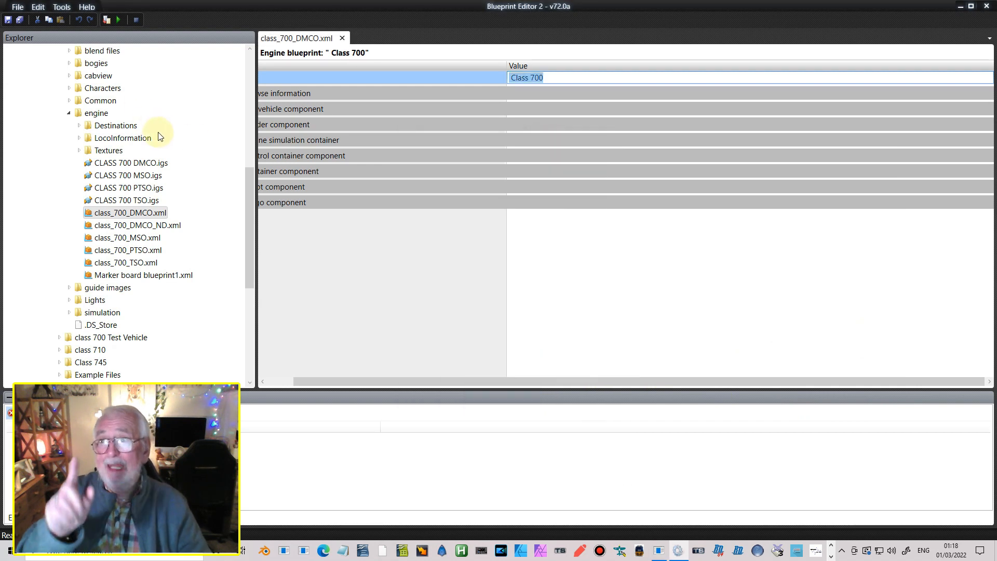
Export the class_700_DMCO.xml engine blueprint with references from Blueprint Editor 2
left_click(18, 7)
mouse_move(51, 96)
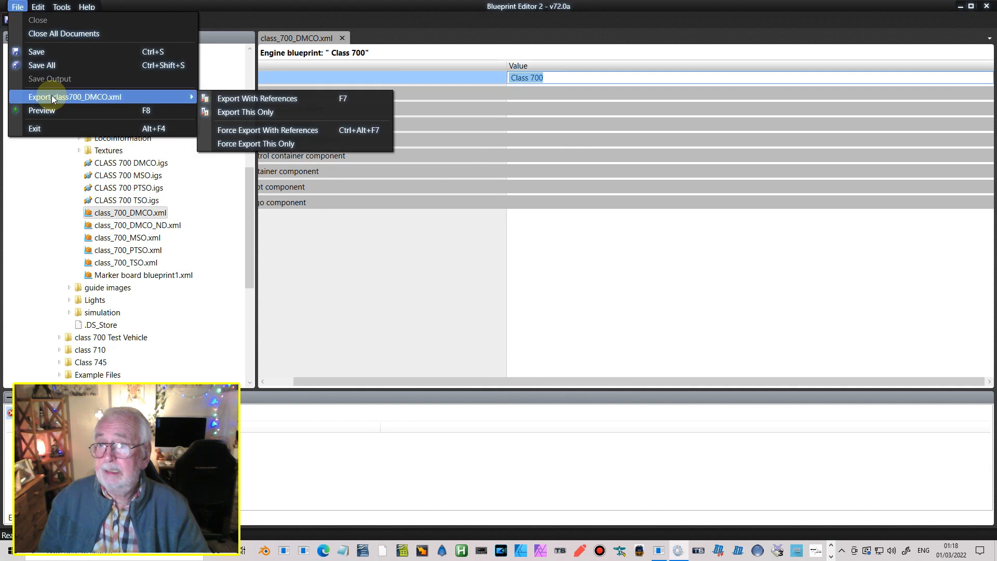
left_click(232, 98)
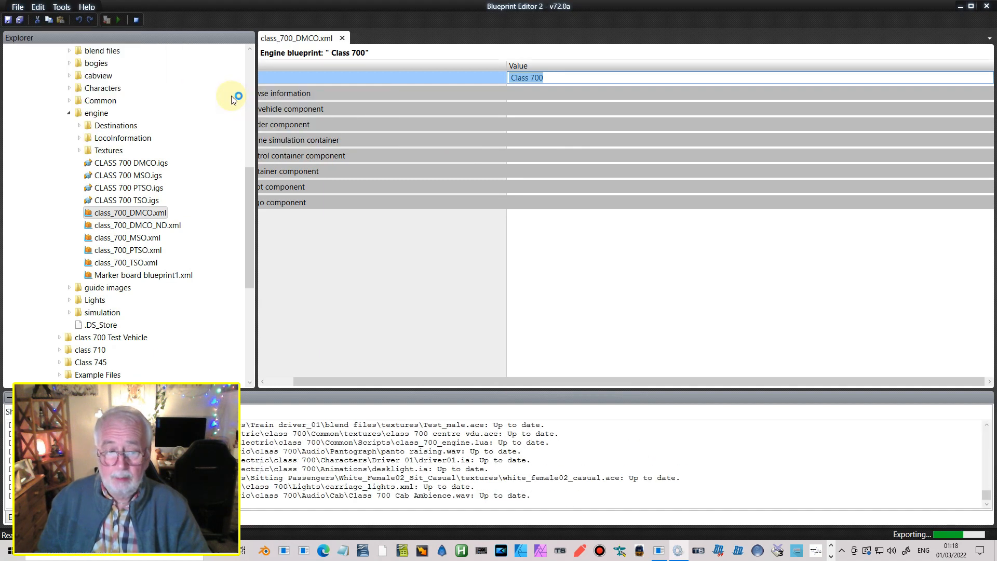
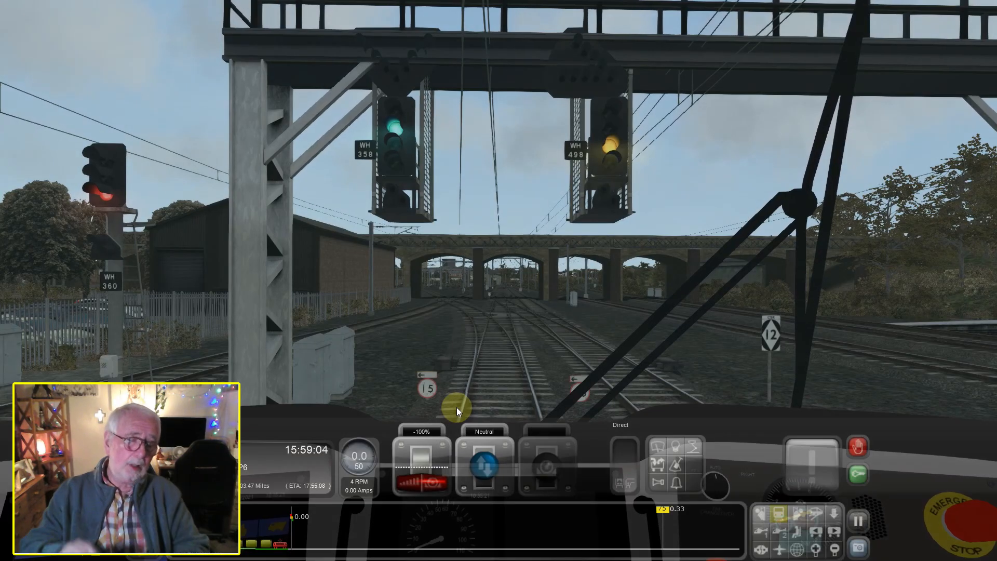
In the train simulator, examine the baked shading on the cab's ceiling, wall corners, ceiling vent and side pillars
right_click_drag(492, 297, 471, 287)
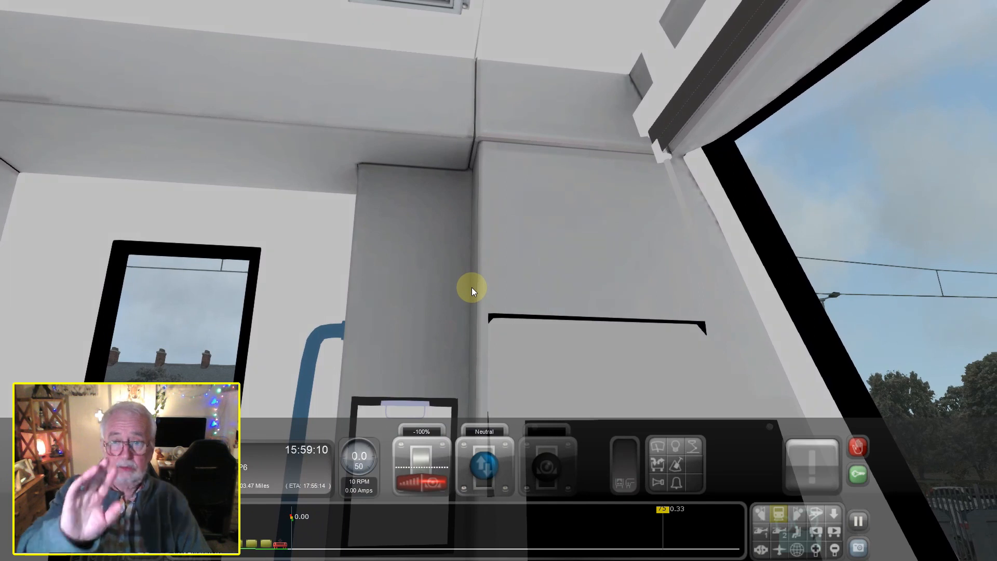
mouse_move(466, 251)
right_mouse_down()
mouse_move(485, 276)
mouse_move(465, 253)
mouse_move(512, 267)
mouse_move(474, 253)
right_mouse_up()
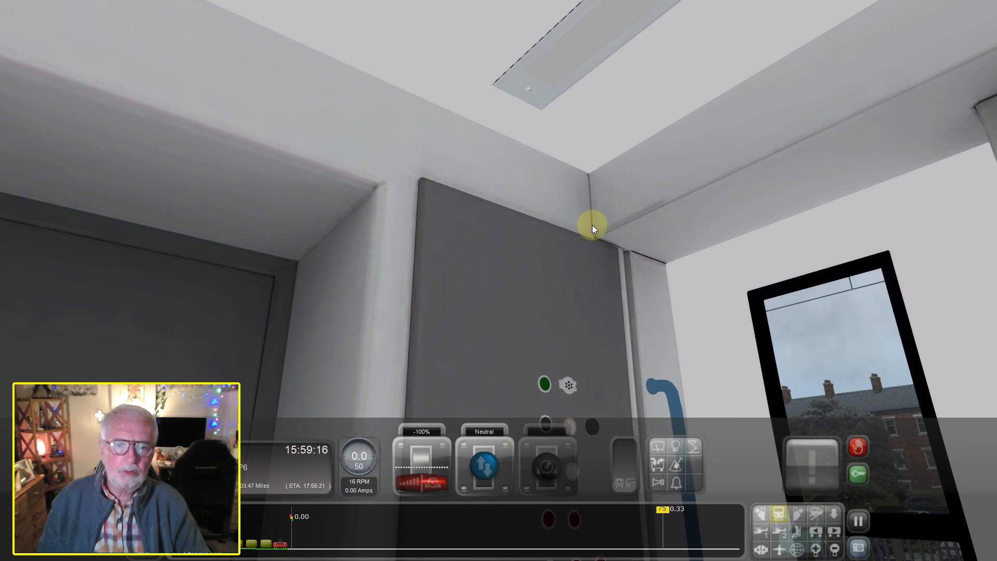
right_click_drag(847, 153, 748, 192)
mouse_move(552, 107)
right_mouse_down()
mouse_move(581, 148)
mouse_move(552, 108)
right_mouse_up()
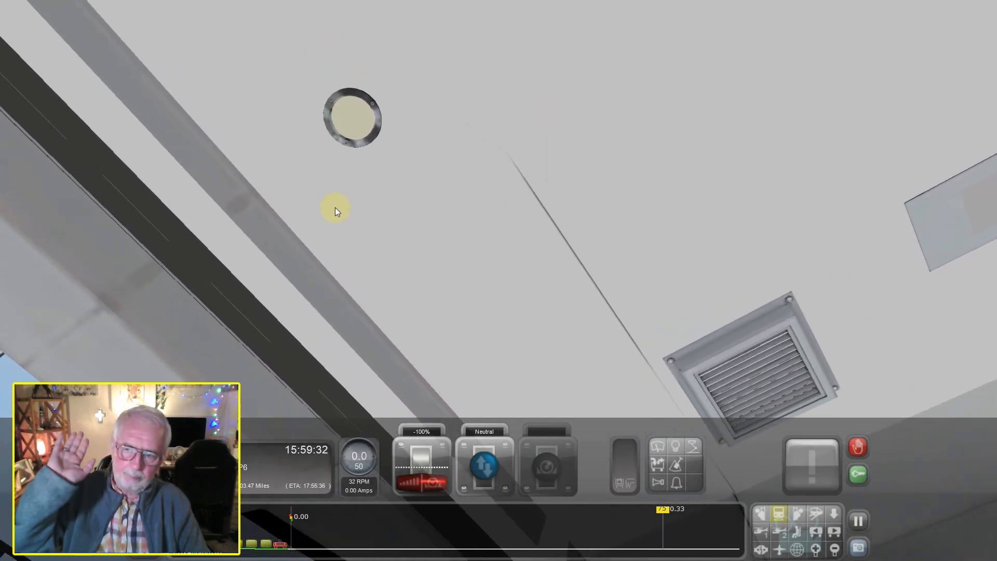
right_click_drag(303, 200, 450, 125)
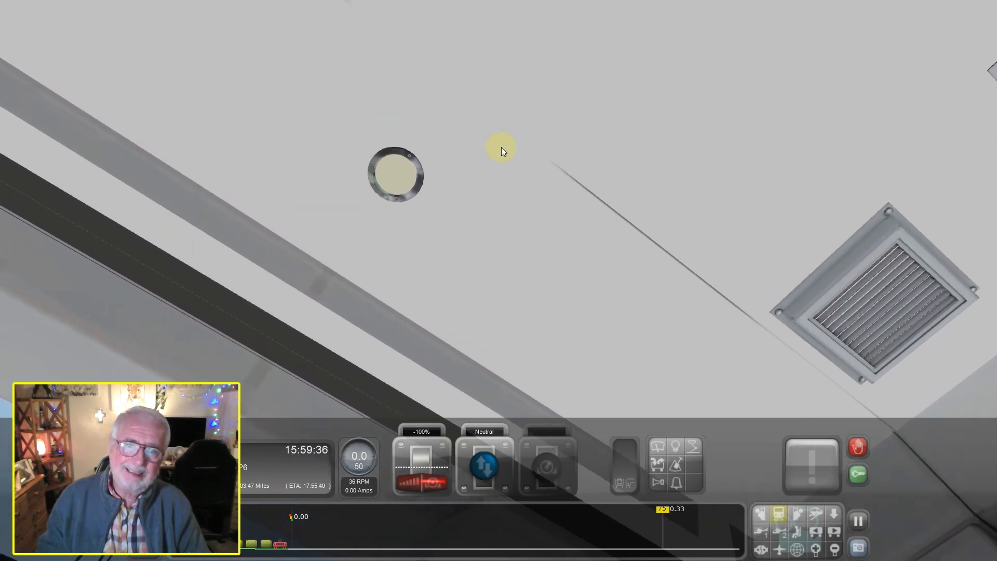
right_click_drag(570, 190, 521, 112)
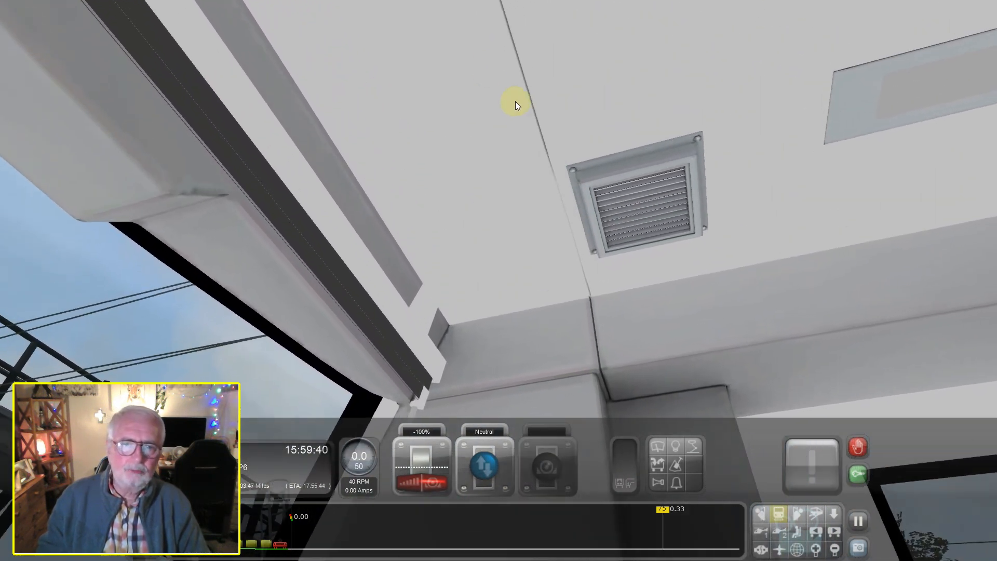
right_click_drag(597, 82, 584, 177)
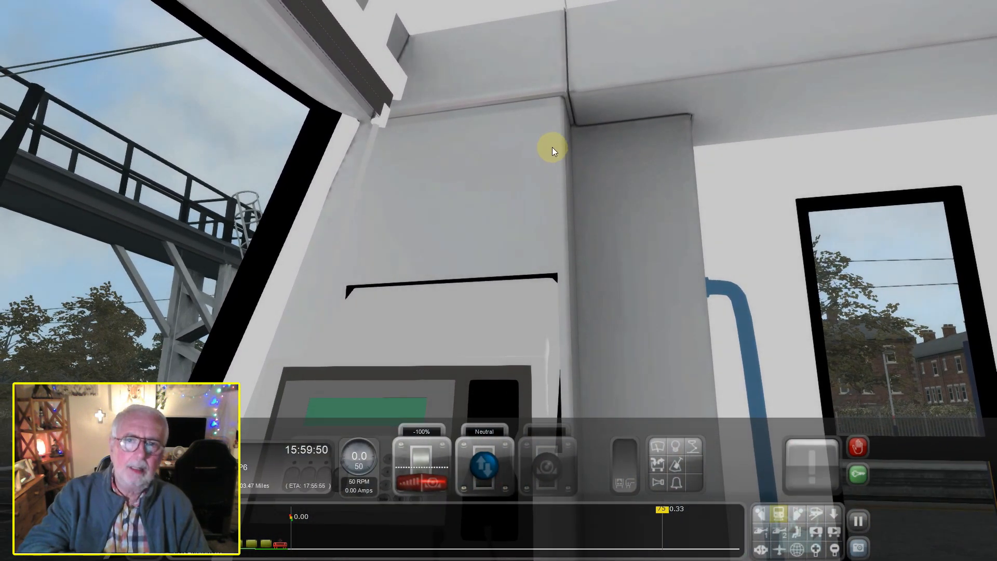
mouse_move(544, 137)
right_mouse_down()
mouse_move(575, 174)
mouse_move(544, 136)
right_mouse_up()
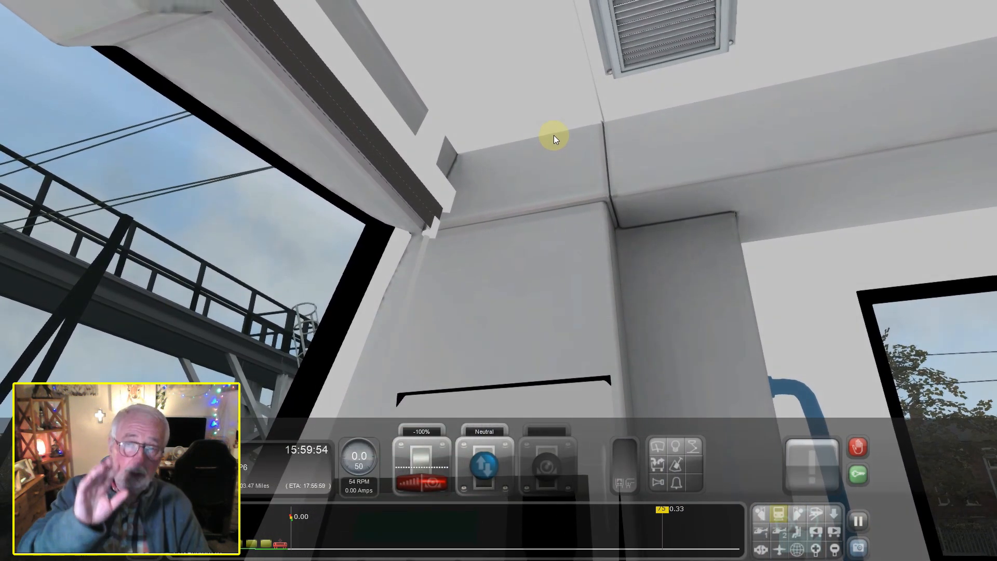
Inspect the baked shading around the grey rear-wall switch panel and the adjoining door recess, including a closer view of its buttons
right_click_drag(626, 168, 581, 80)
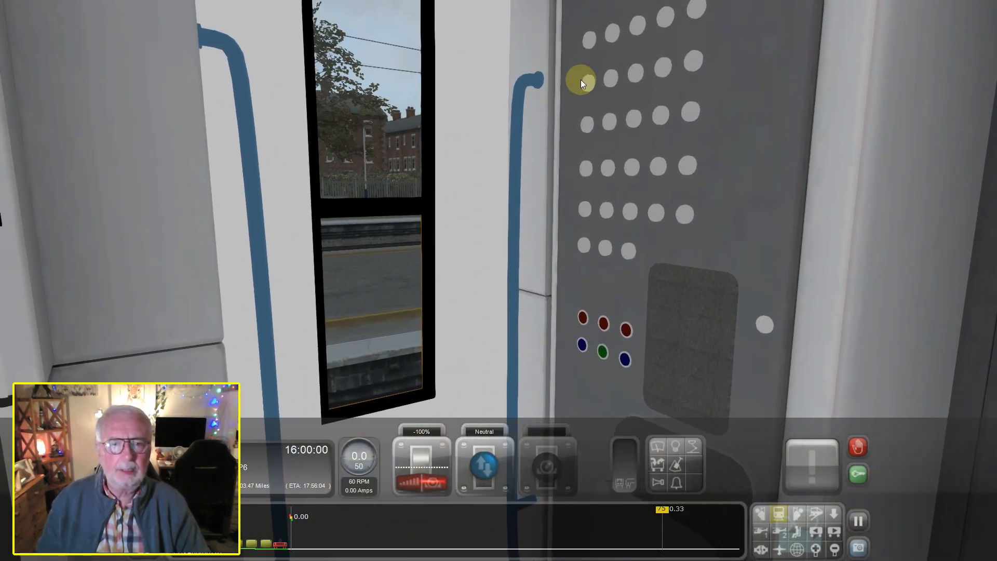
scroll(632, 123, "up", 3)
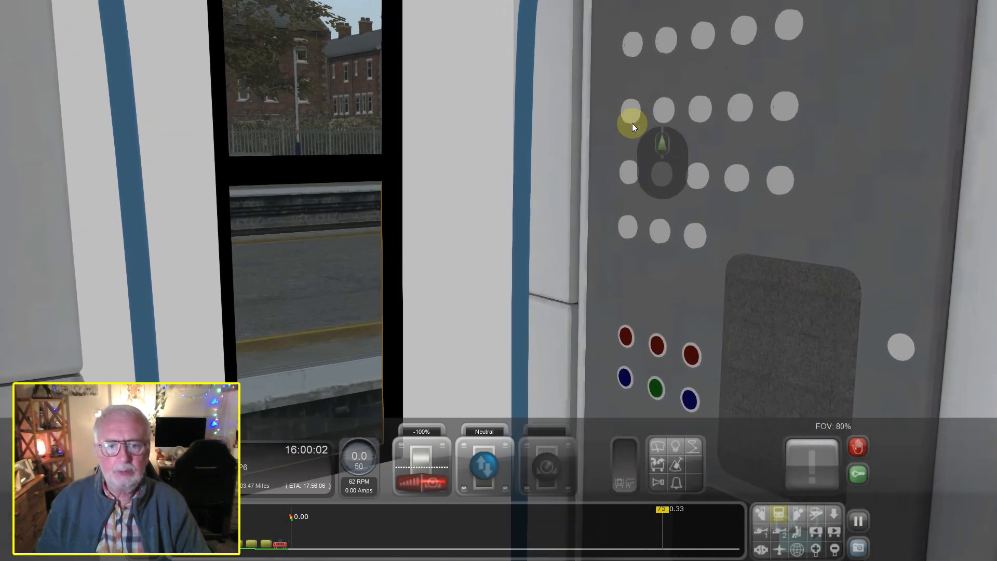
scroll(632, 124, "down", 3)
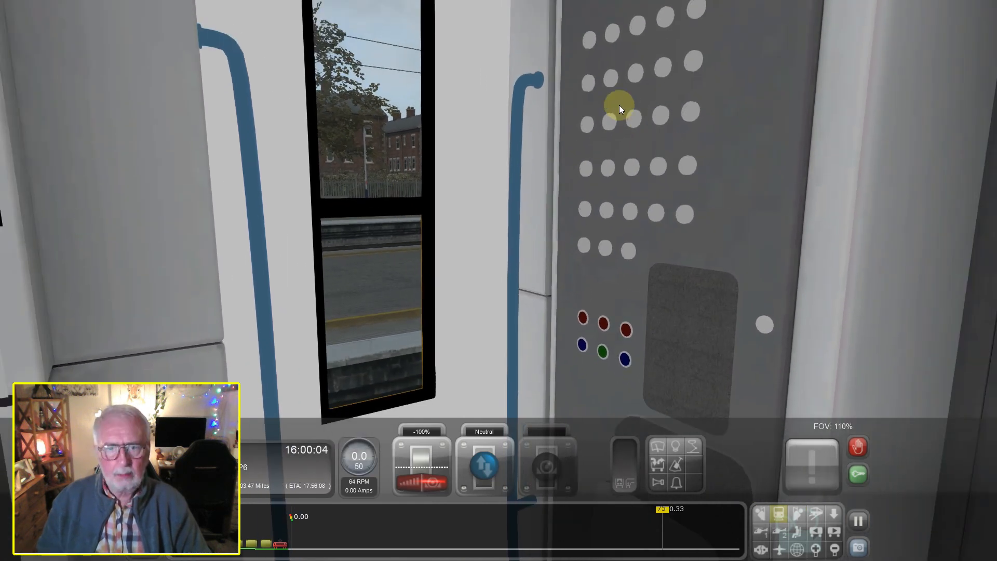
right_click_drag(632, 123, 574, 138)
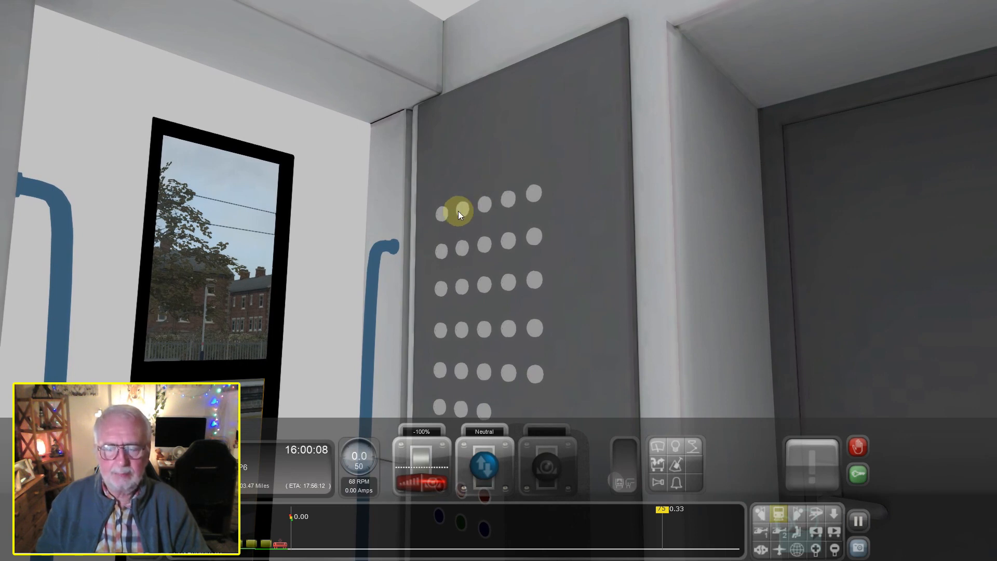
right_click_drag(571, 253, 543, 216)
Inspect the driver's desk displays, the radio and handset panels and the panel seam beside them
right_click_drag(902, 156, 851, 134)
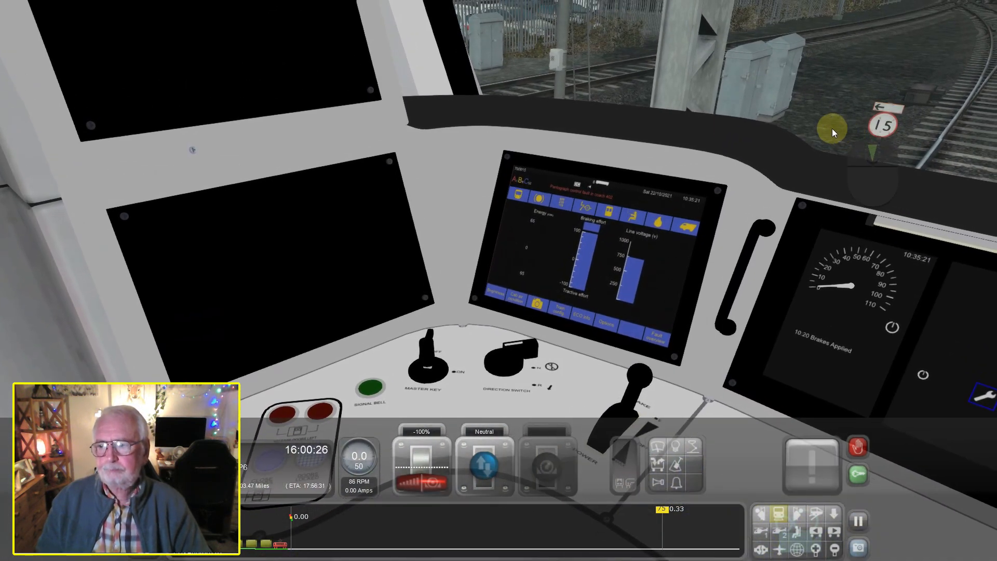
right_click_drag(515, 136, 521, 167)
mouse_move(573, 207)
right_mouse_down()
mouse_move(559, 201)
mouse_move(567, 177)
mouse_move(589, 201)
right_mouse_up()
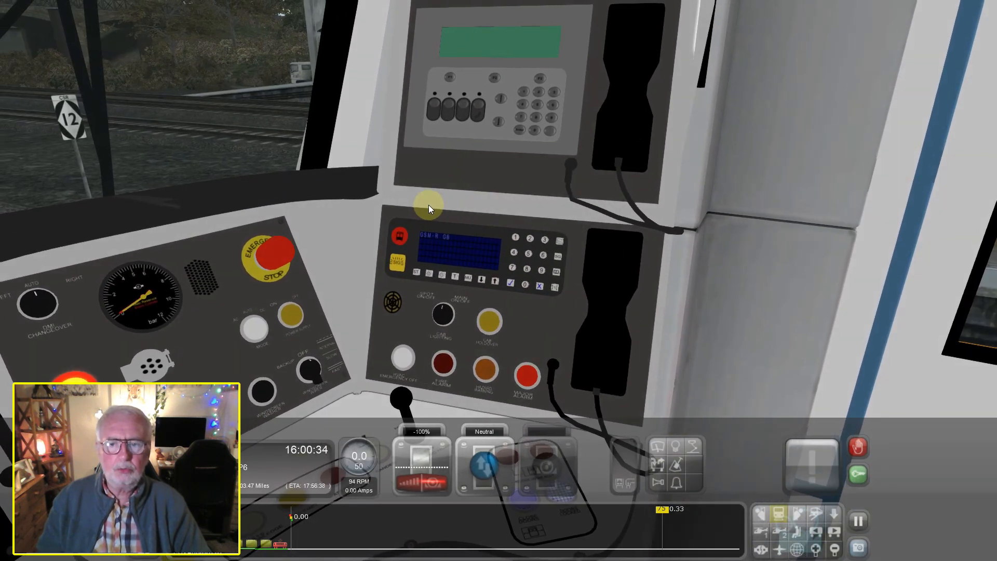
right_click_drag(540, 197, 531, 209)
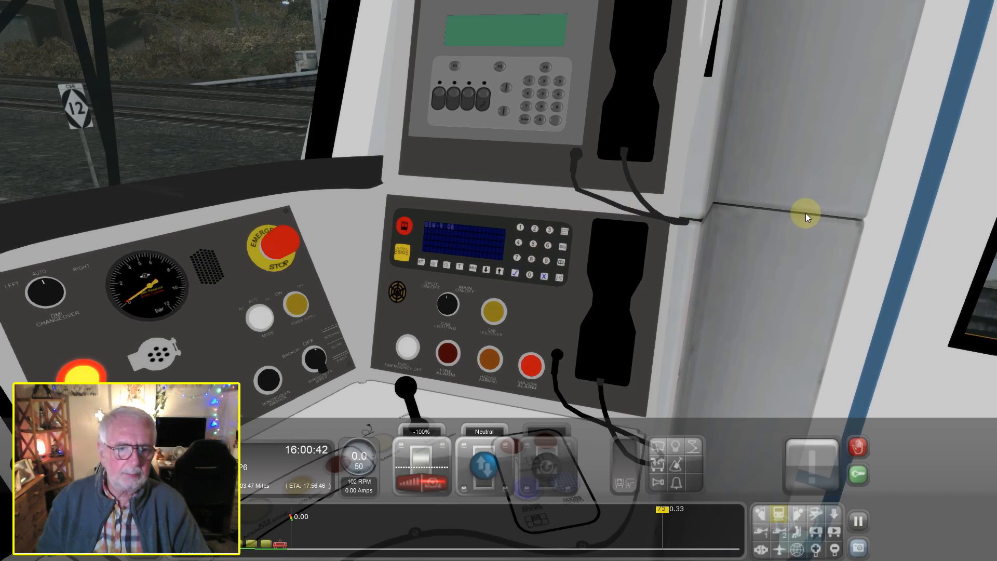
right_click_drag(753, 247, 754, 247)
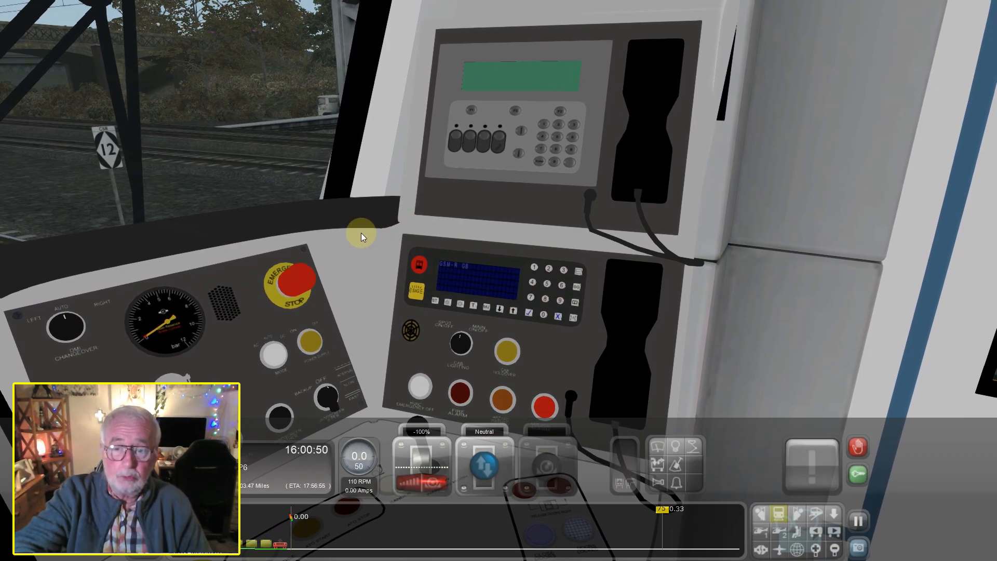
Examine the baked seams along the side pillar, the ceiling around the round spotlight and the fairing above the windscreen
right_click_drag(538, 226, 488, 144)
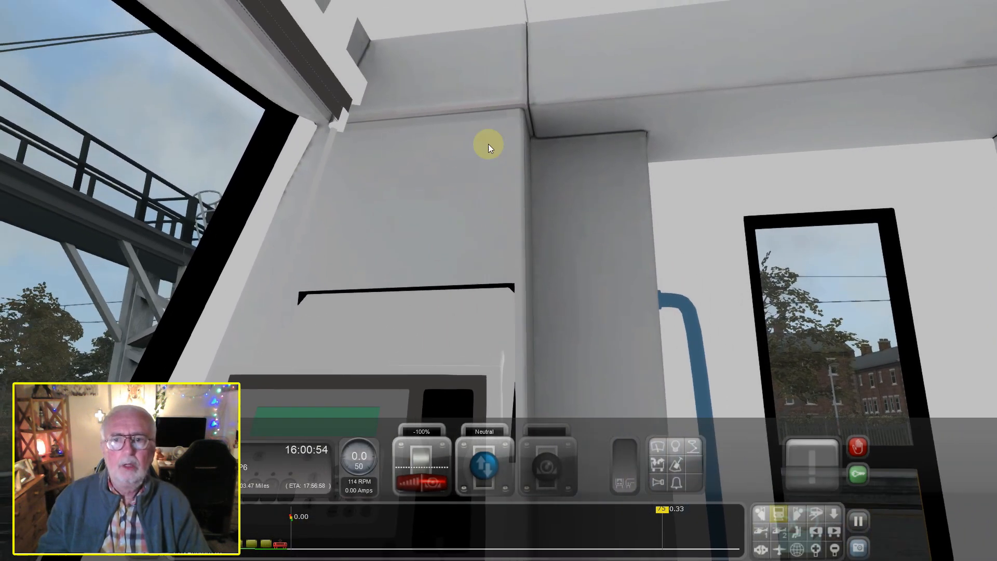
right_click_drag(567, 149, 572, 123)
right_click_drag(745, 57, 690, 29)
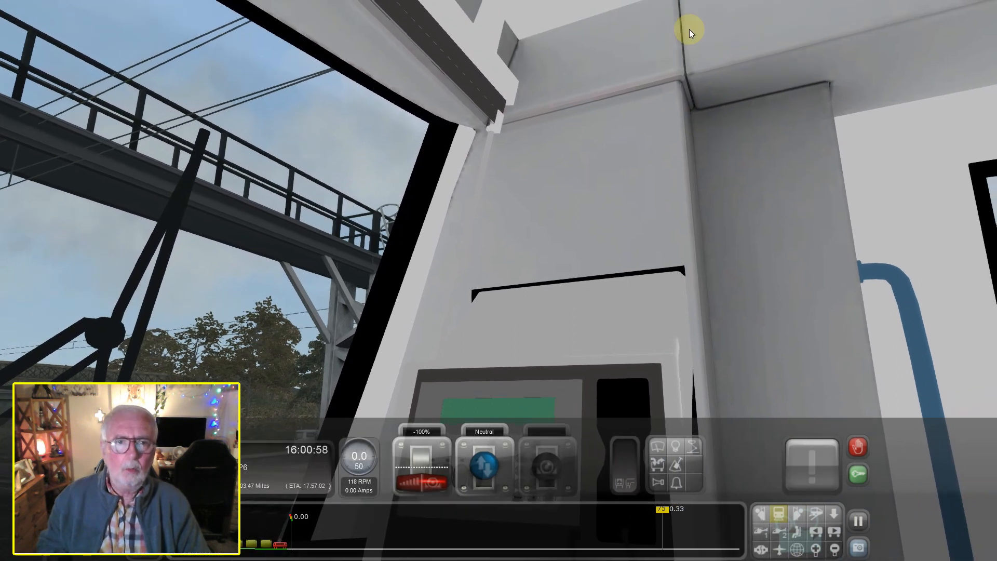
right_click_drag(675, 194, 760, 121)
right_click_drag(812, 99, 850, 147)
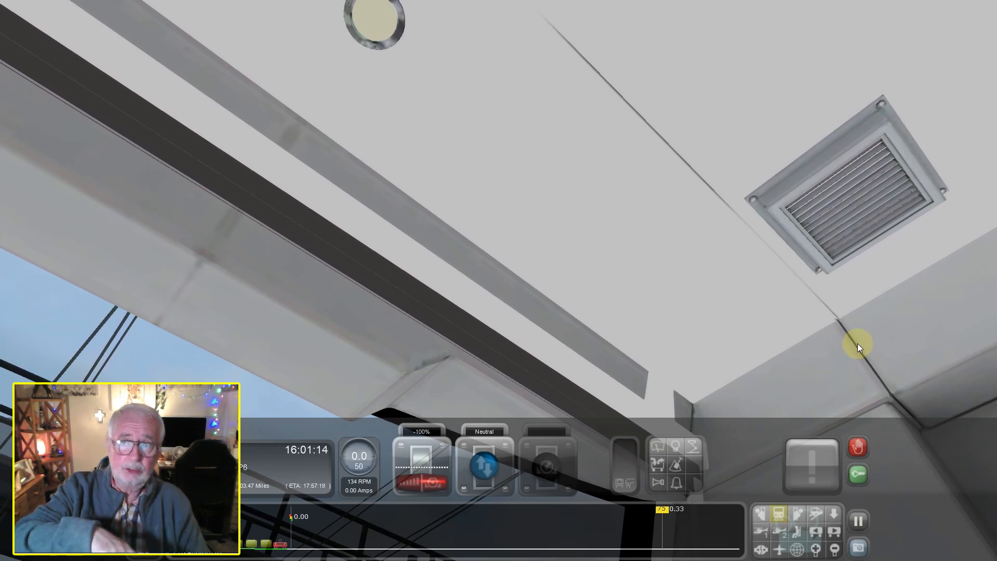
right_click_drag(719, 225, 451, 194)
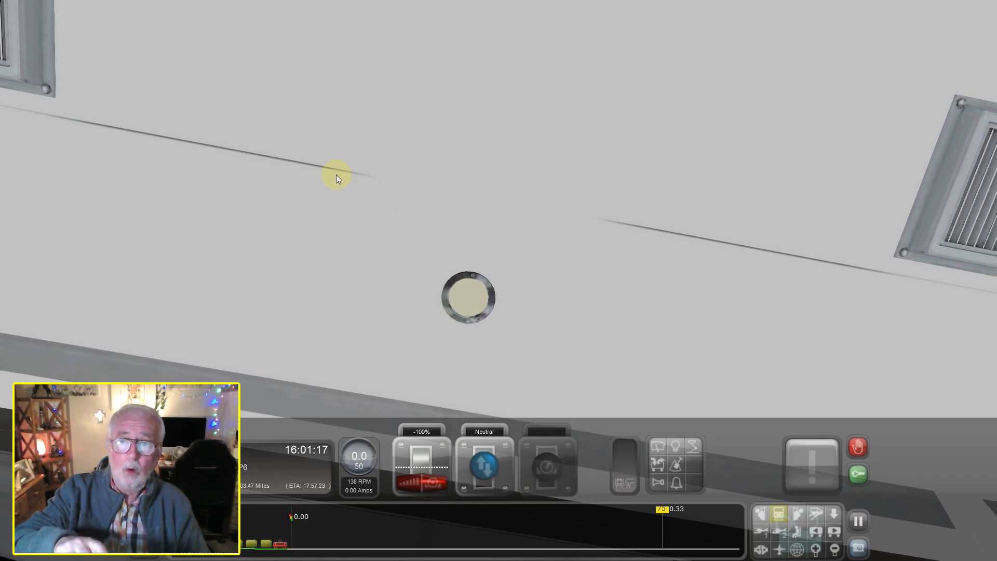
right_click_drag(588, 215, 536, 214)
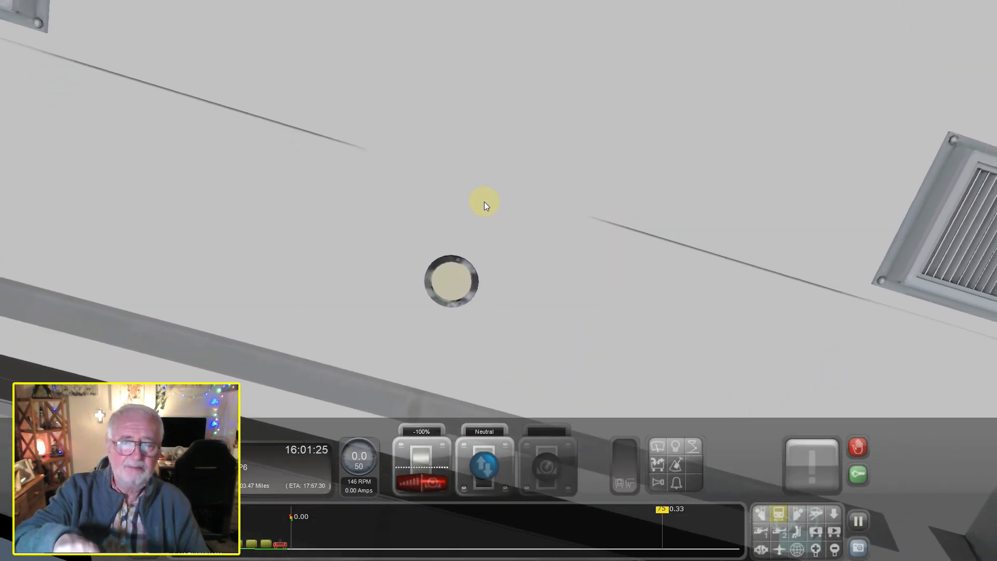
right_click_drag(486, 205, 484, 204)
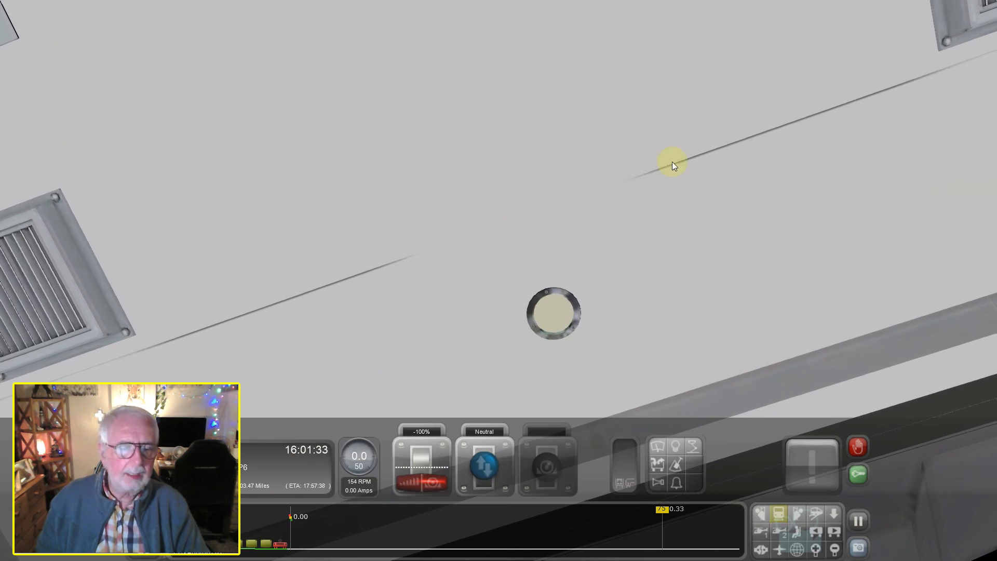
right_click_drag(608, 289, 608, 288)
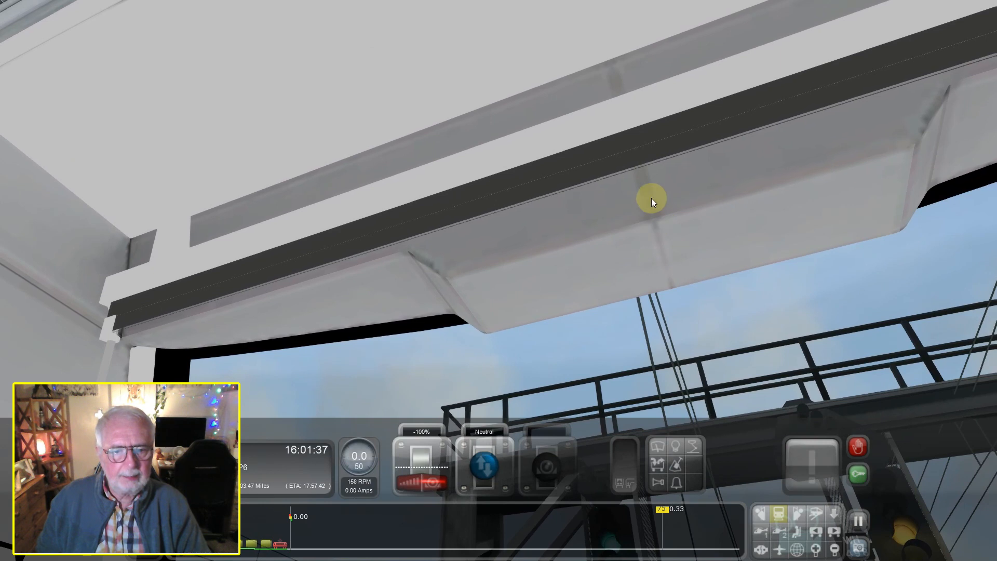
right_click_drag(651, 217, 632, 196)
right_click_drag(726, 275, 626, 239)
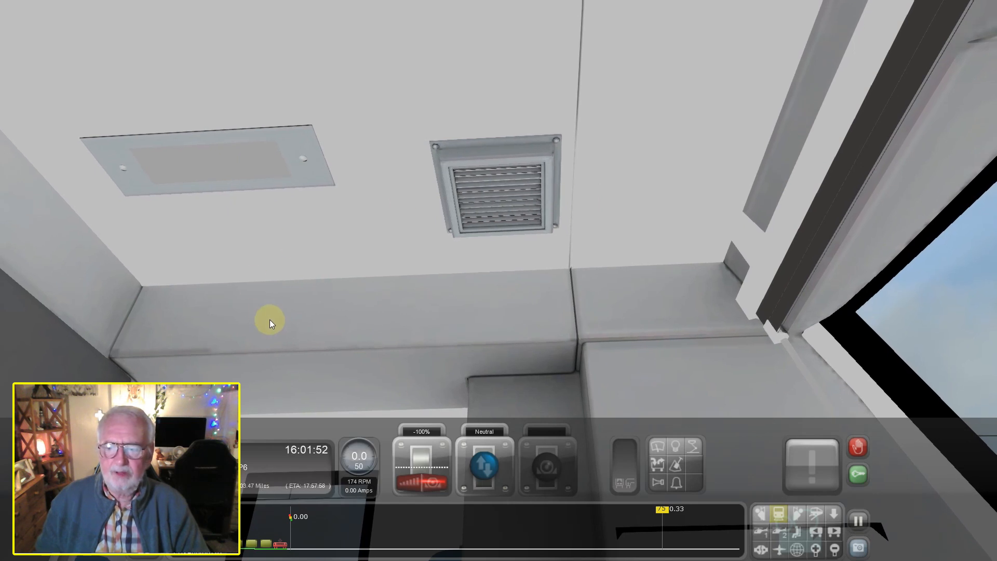
Examine the ceiling vent and the rectangular light panel up close, checking the screw heads in the bake
right_click_drag(408, 163, 404, 171)
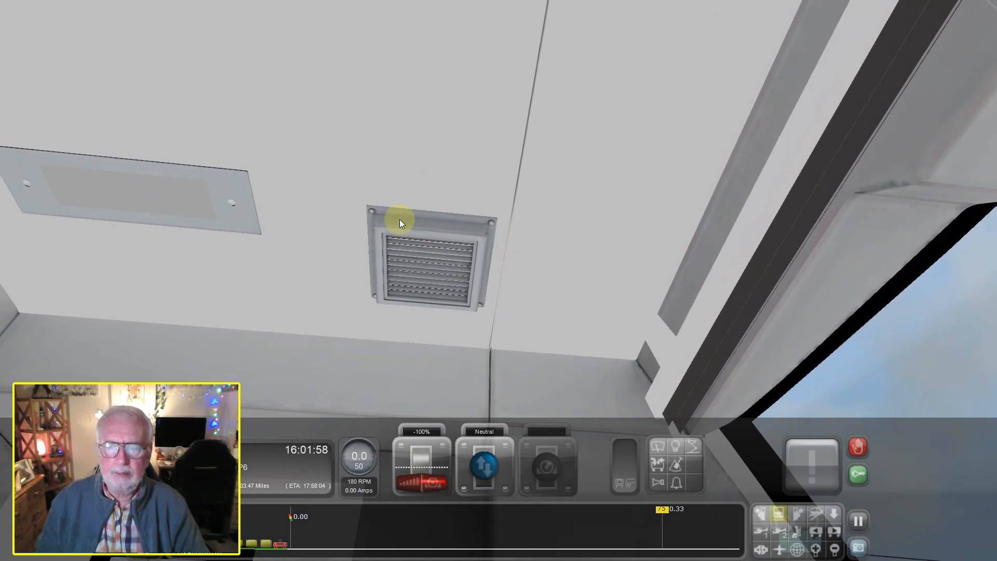
right_click_drag(324, 228, 323, 228)
scroll(492, 166, "up", 6)
right_click_drag(489, 120, 472, 126)
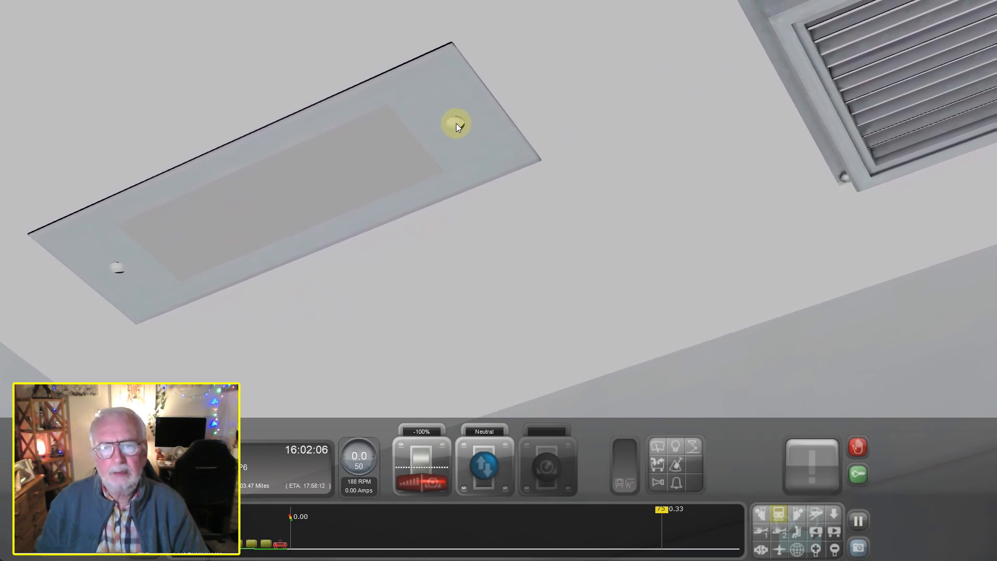
scroll(457, 123, "down", 5)
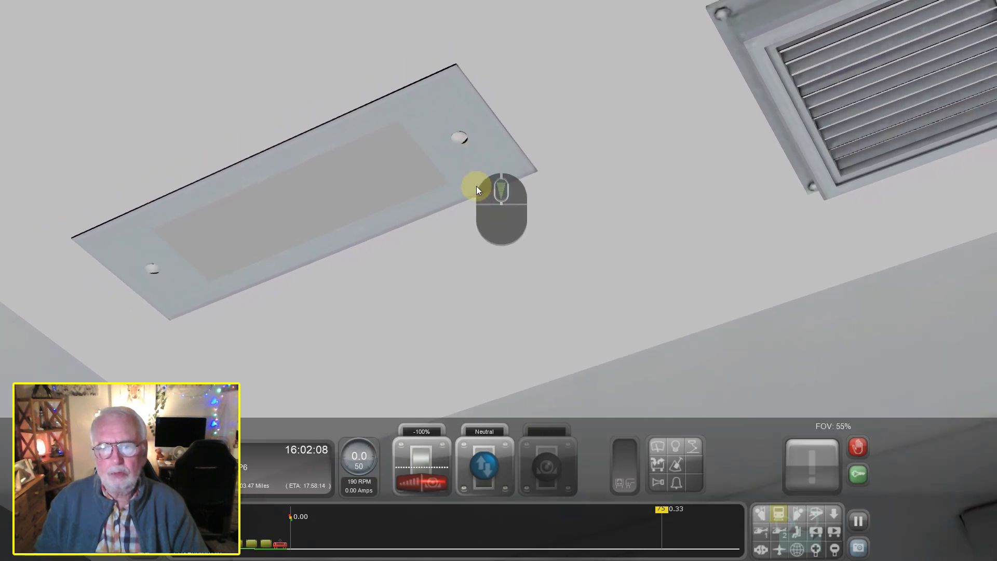
scroll(578, 242, "up", 1)
right_click_drag(577, 242, 577, 242)
right_click_drag(752, 196, 752, 195)
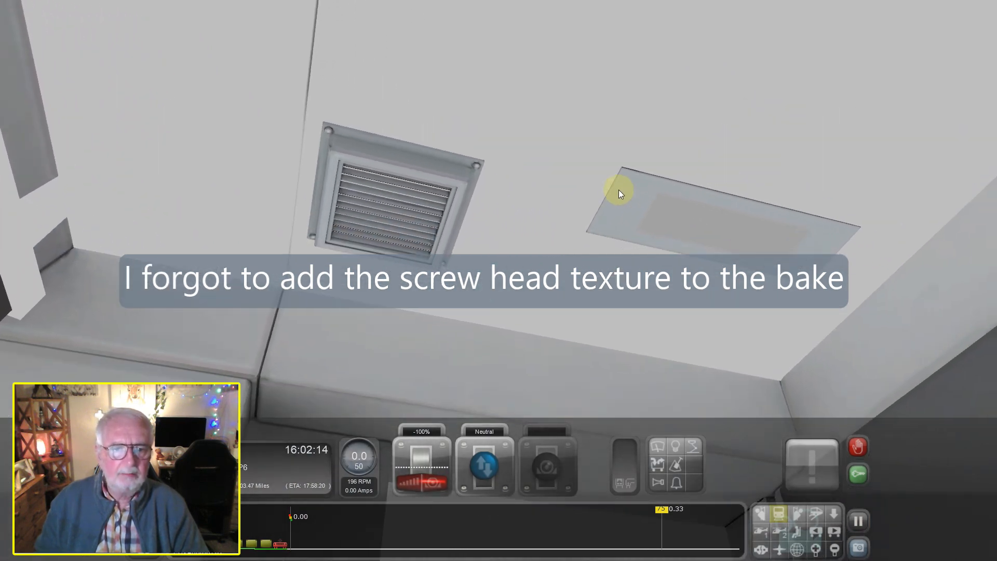
Review the desk displays, controls, side door area and forward windscreen view of the finished cab
right_click_drag(514, 241, 515, 238)
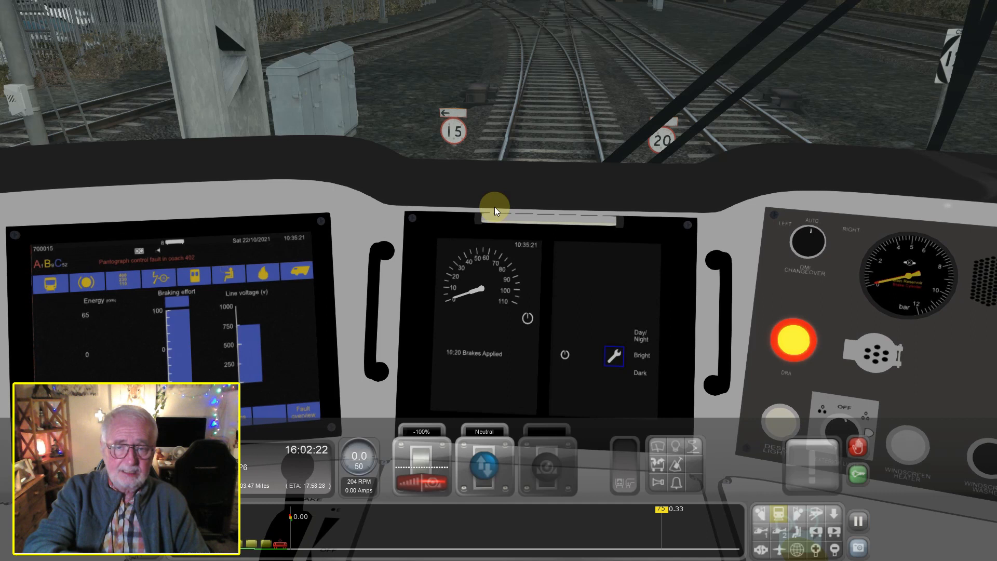
right_click_drag(567, 190, 567, 190)
right_click_drag(664, 223, 647, 213)
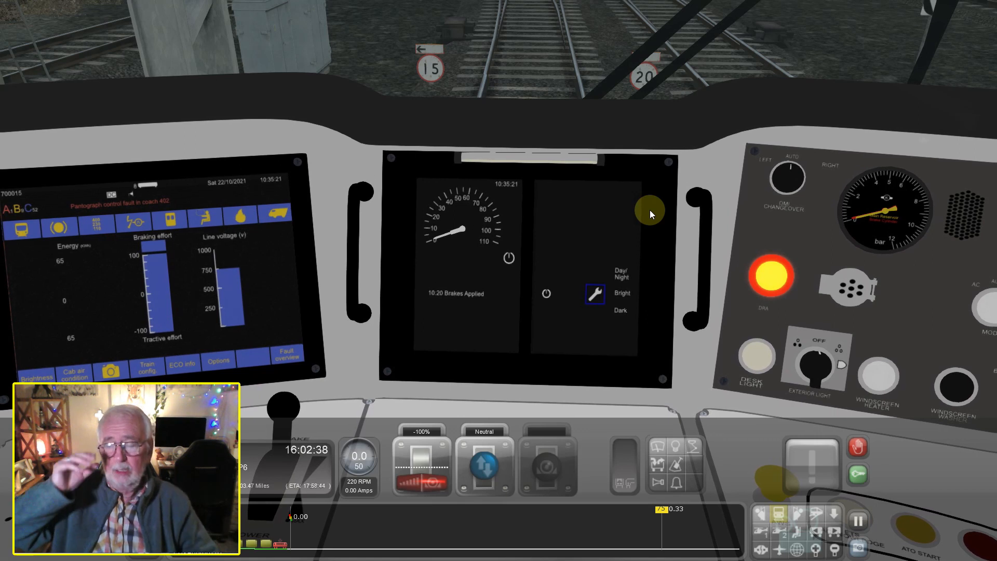
right_click_drag(573, 137, 571, 137)
scroll(587, 159, "down", 2)
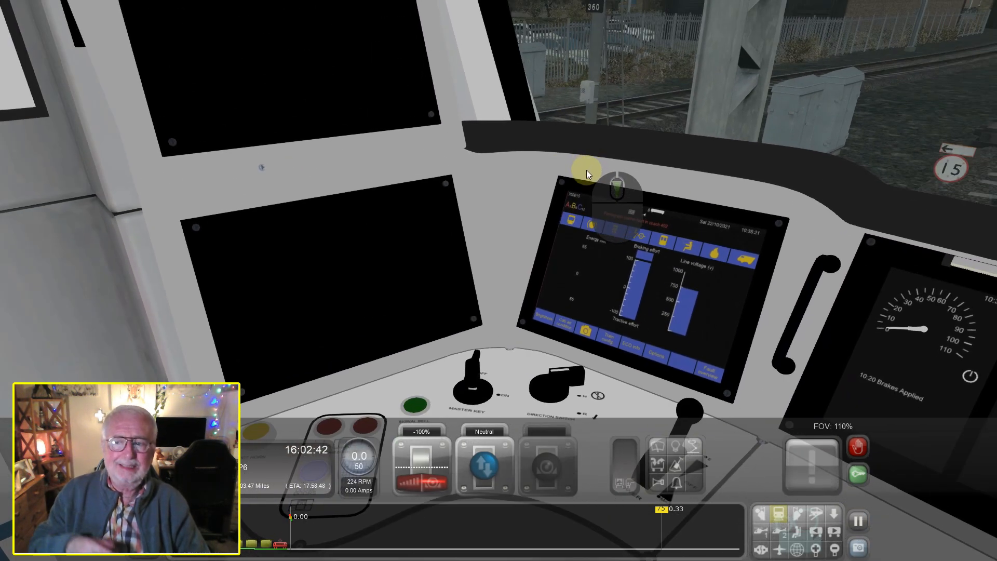
right_click_drag(521, 173, 486, 101)
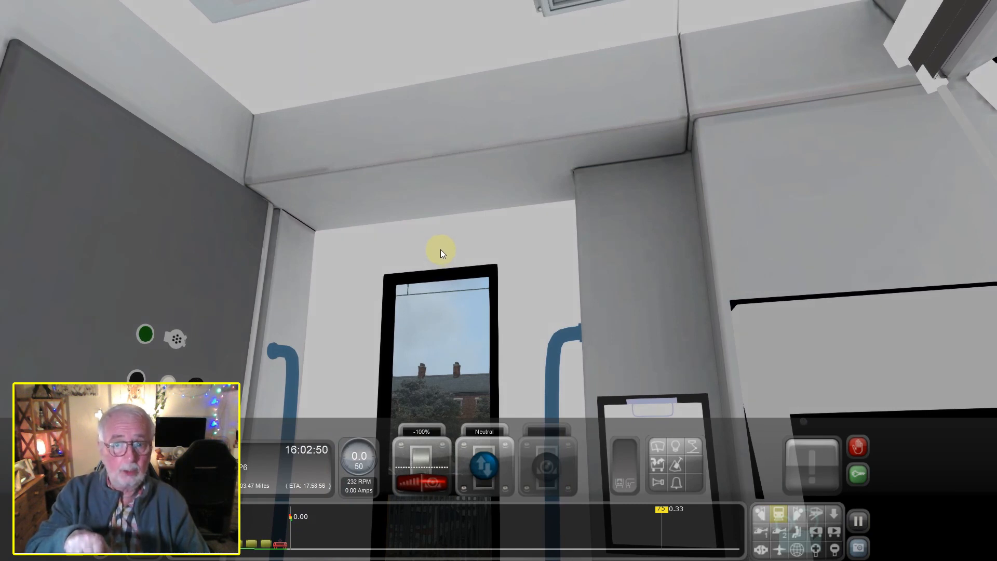
right_click_drag(443, 247, 387, 178)
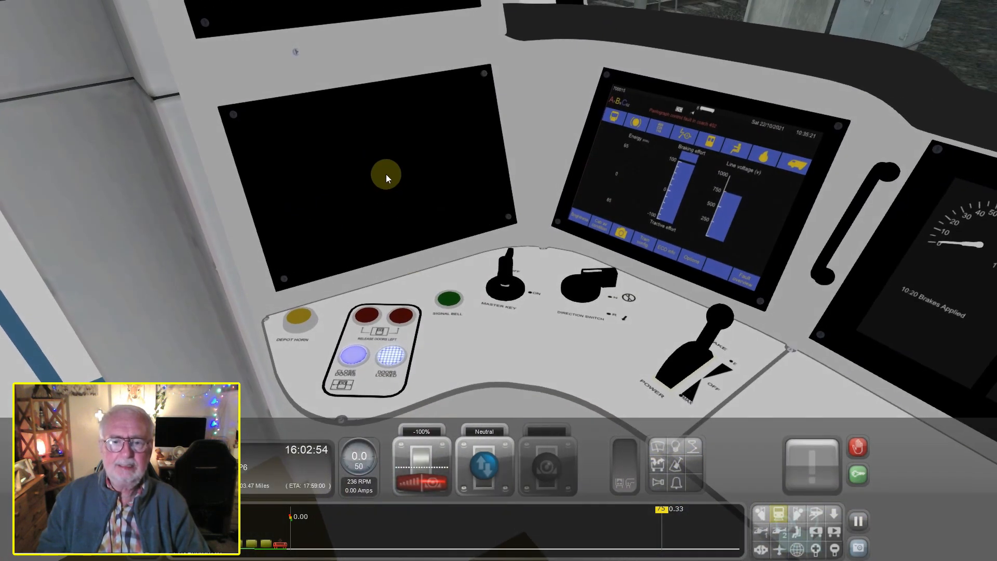
right_click_drag(785, 423, 720, 335)
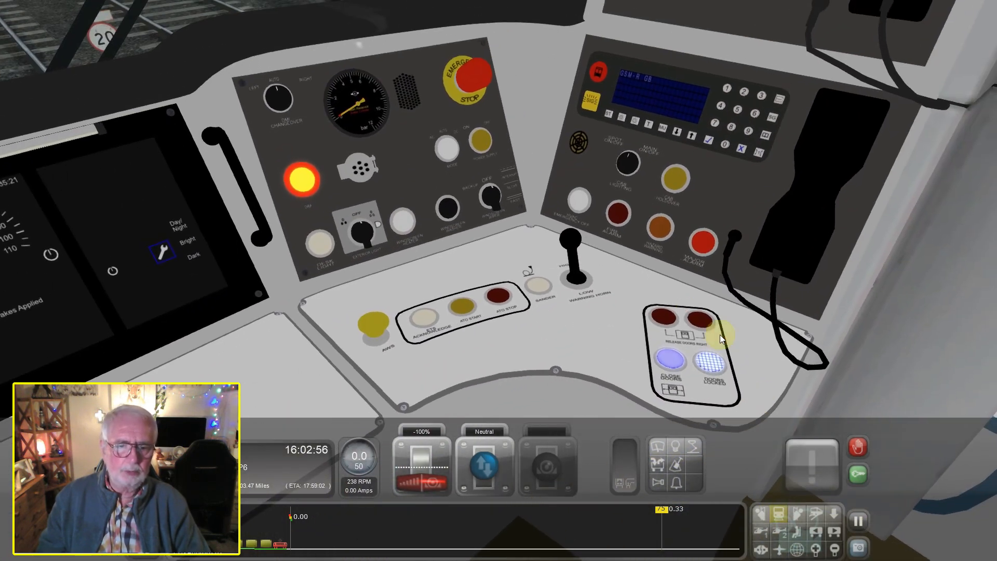
right_click_drag(426, 296, 648, 301)
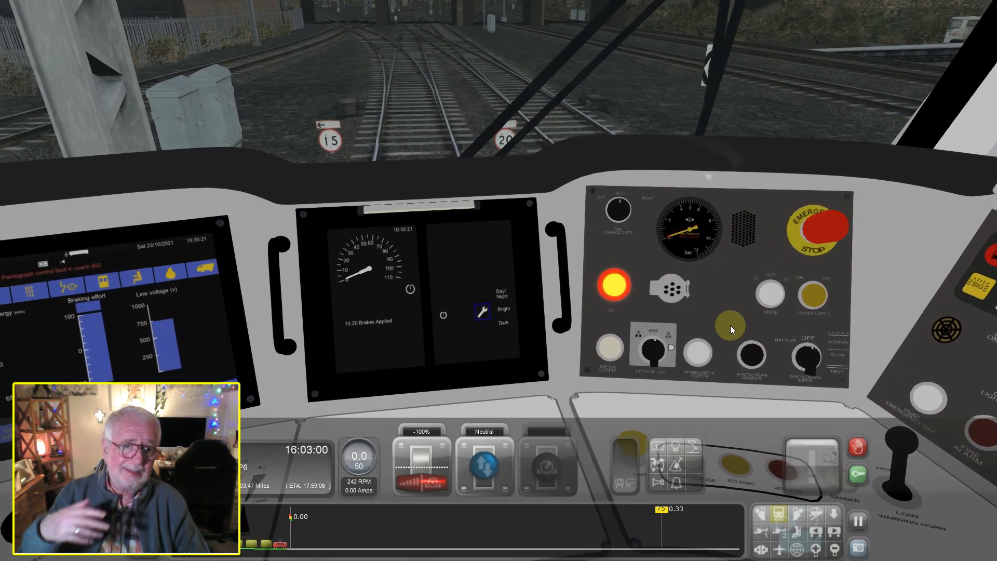
right_click_drag(742, 305, 707, 336)
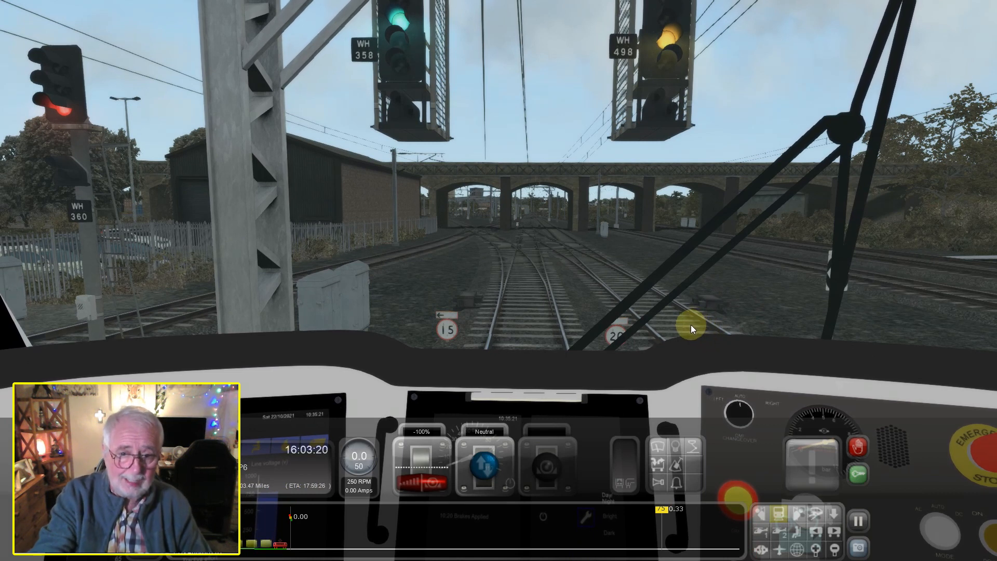
right_click_drag(690, 327, 691, 331)
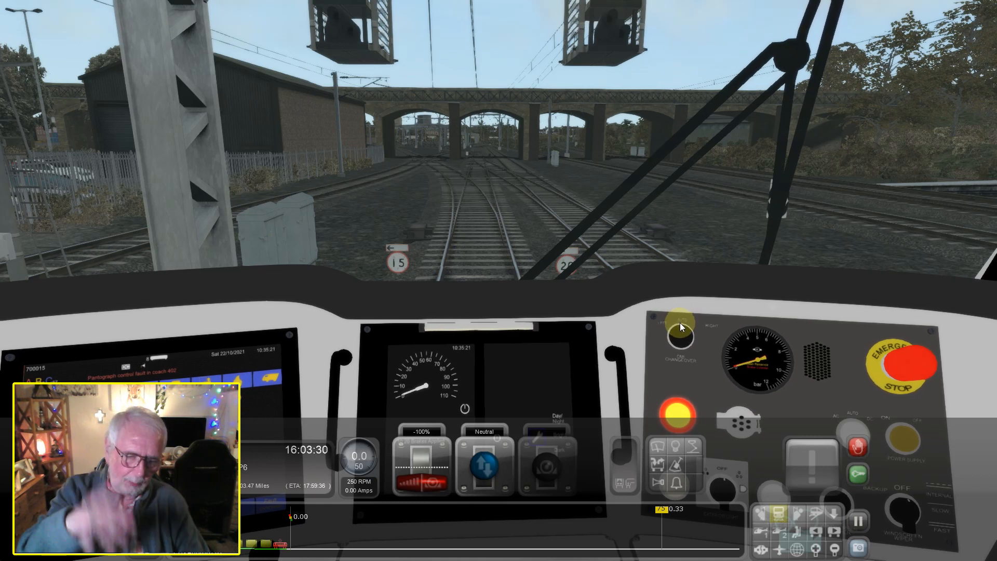
Switch to the external camera and view the Class 700 train's roof, side and front end at the platform
left_click(758, 531)
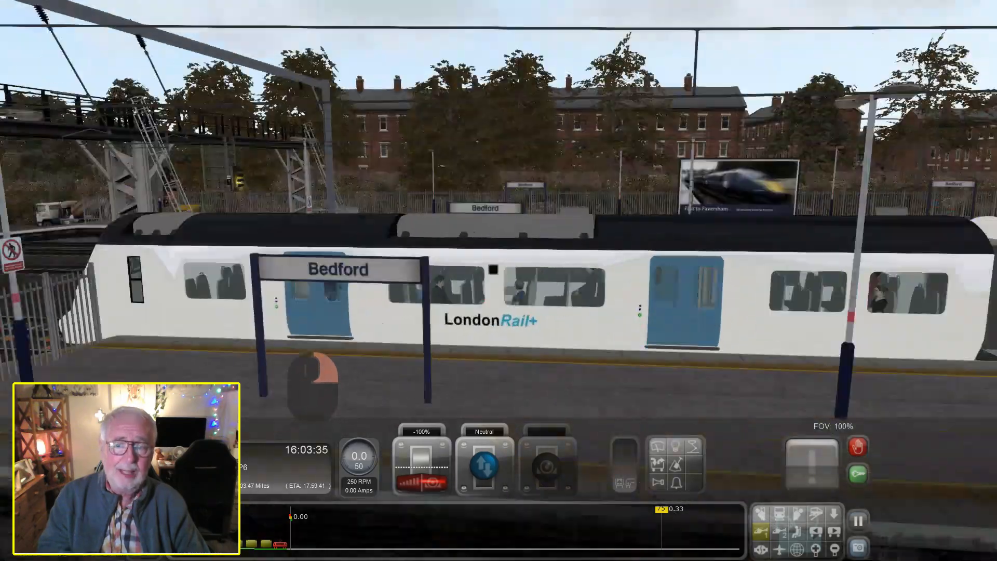
right_click_drag(270, 335, 257, 335)
right_click_drag(686, 281, 680, 278)
right_click_drag(711, 333, 641, 303)
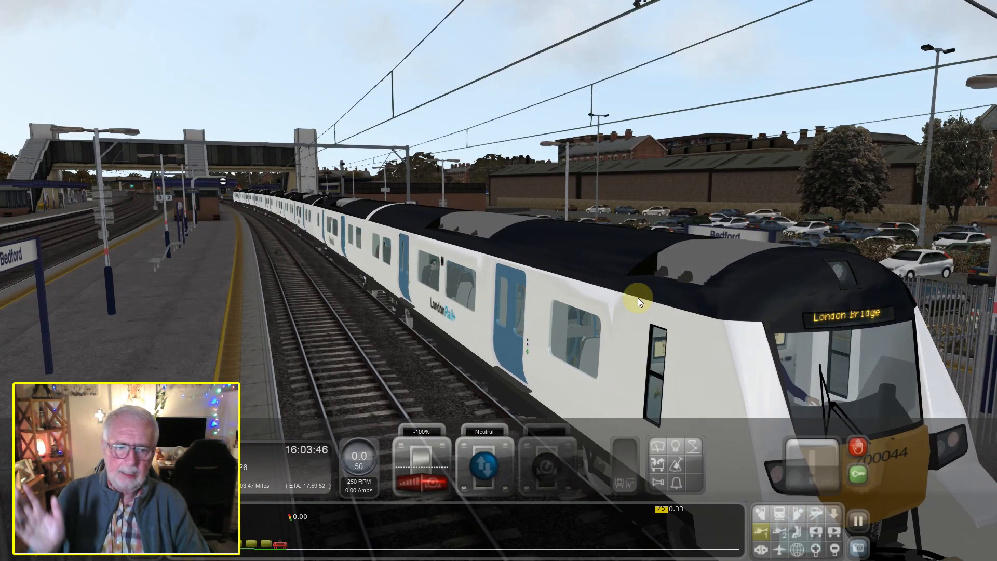